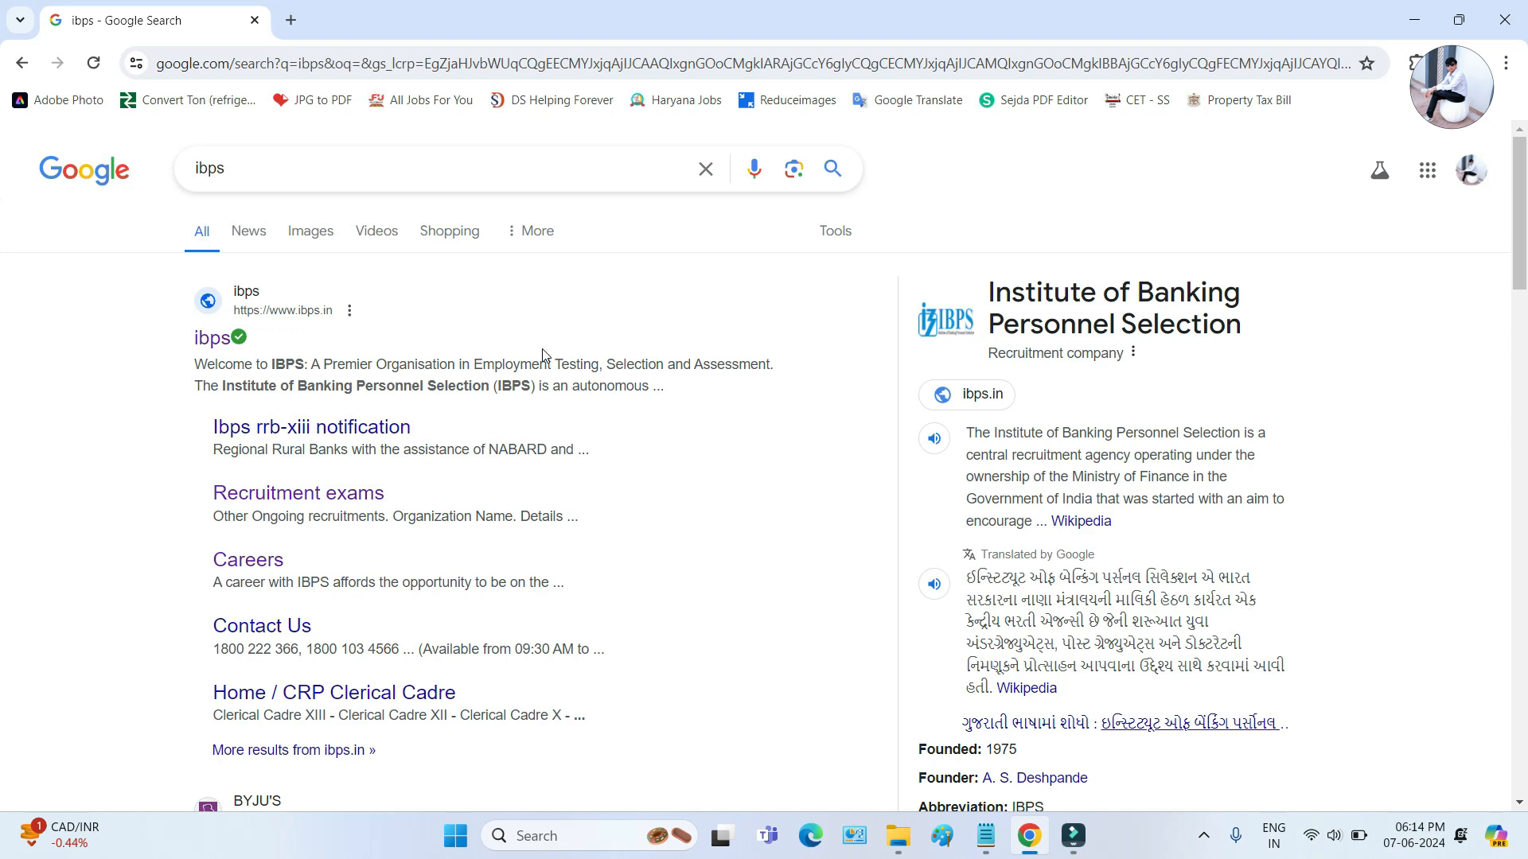
- Open the official IBPS website from the search results
left_click(319, 317)
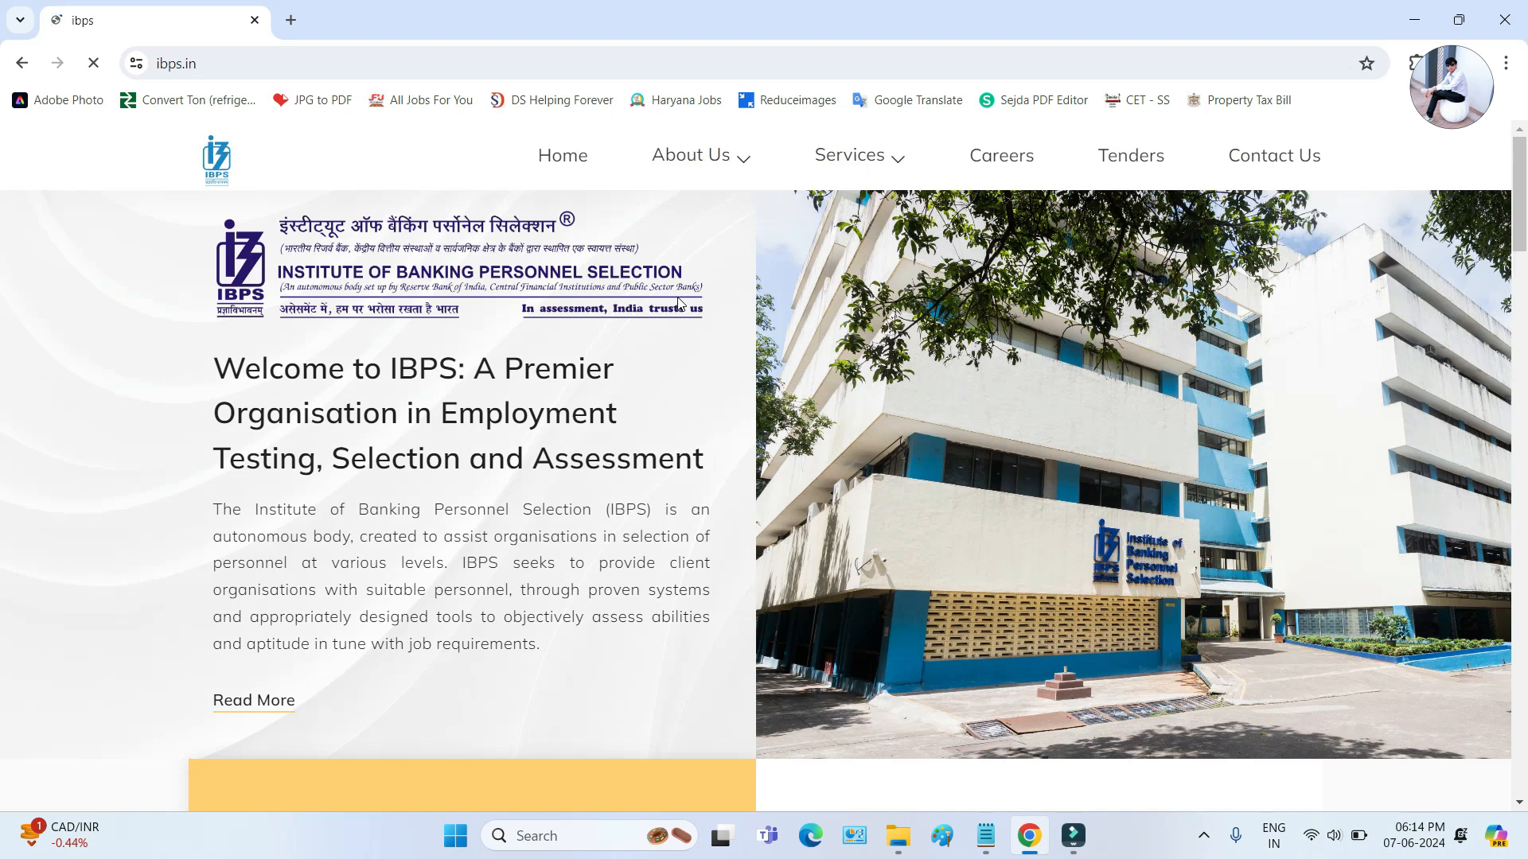
scroll(679, 304, "down", 1)
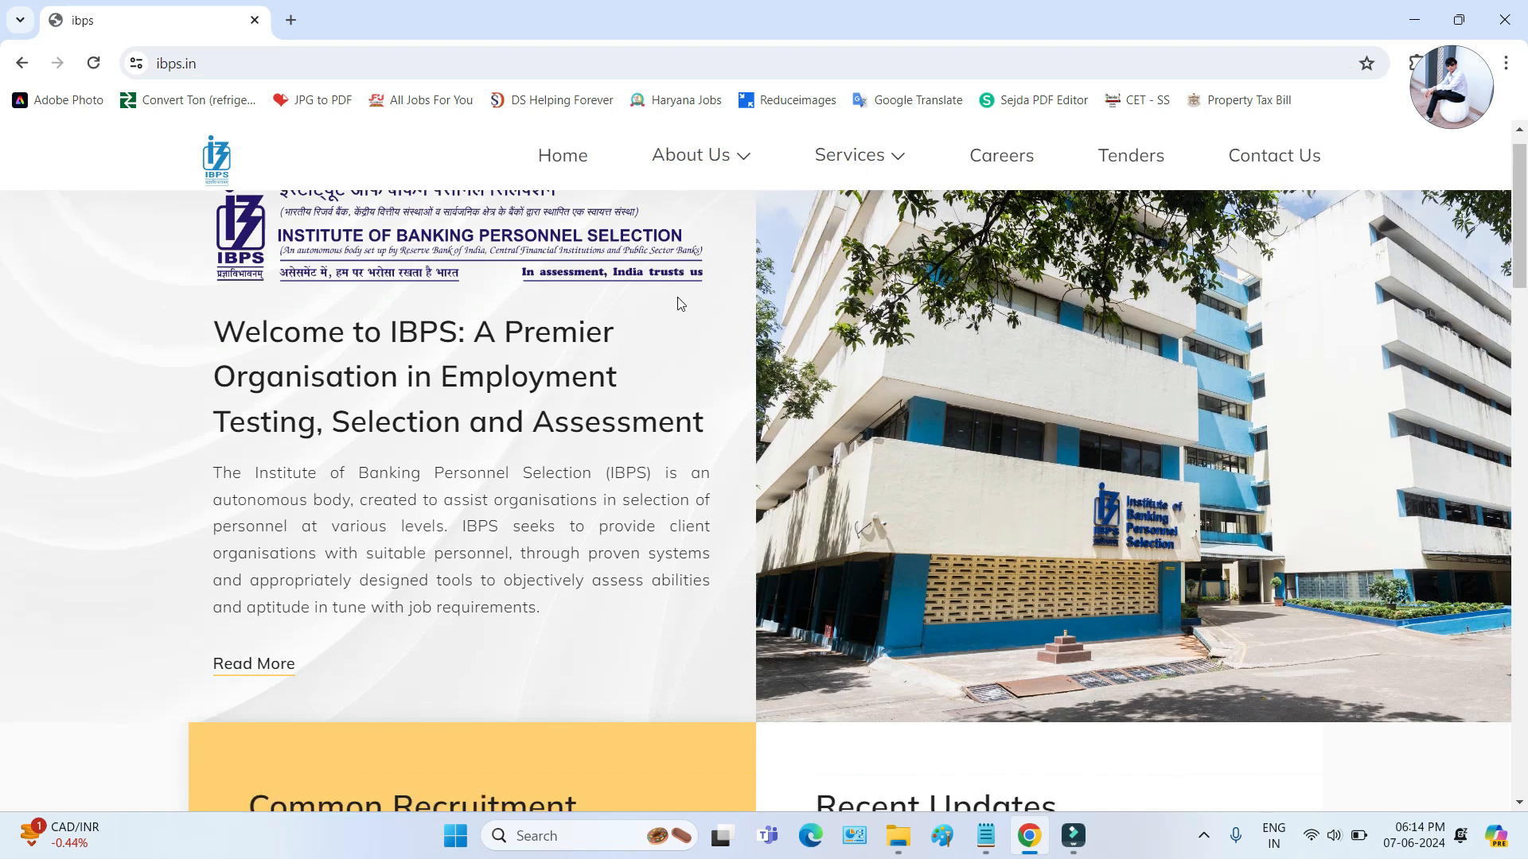
scroll(679, 303, "up", 1)
- Open the CRP-RRBs-XIII online application update and its Apply Online page for Office Assistants (Multipurpose)
scroll(678, 303, "down", 5)
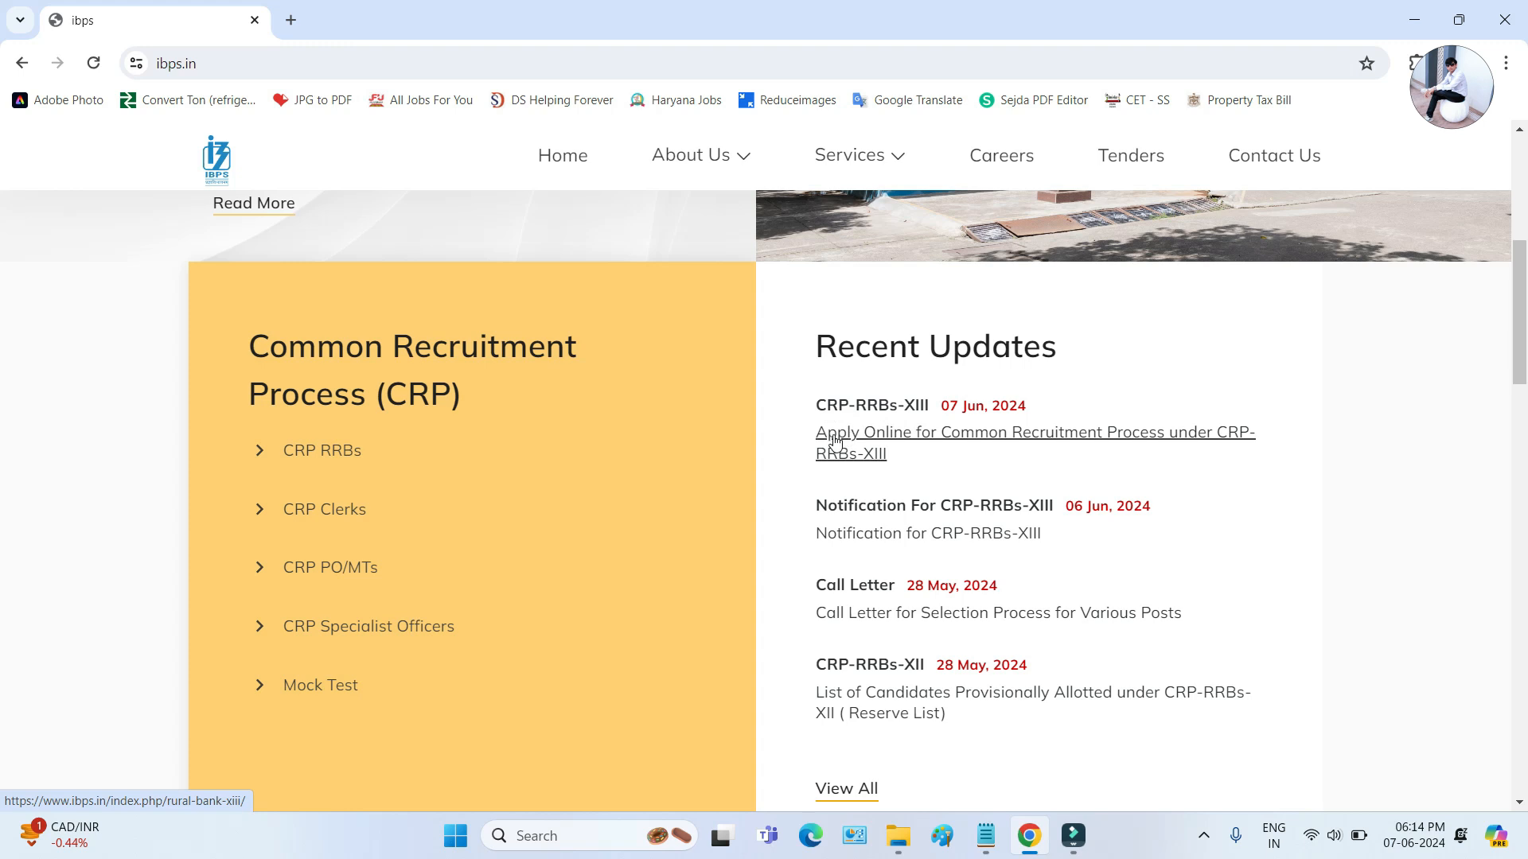
left_click(866, 437)
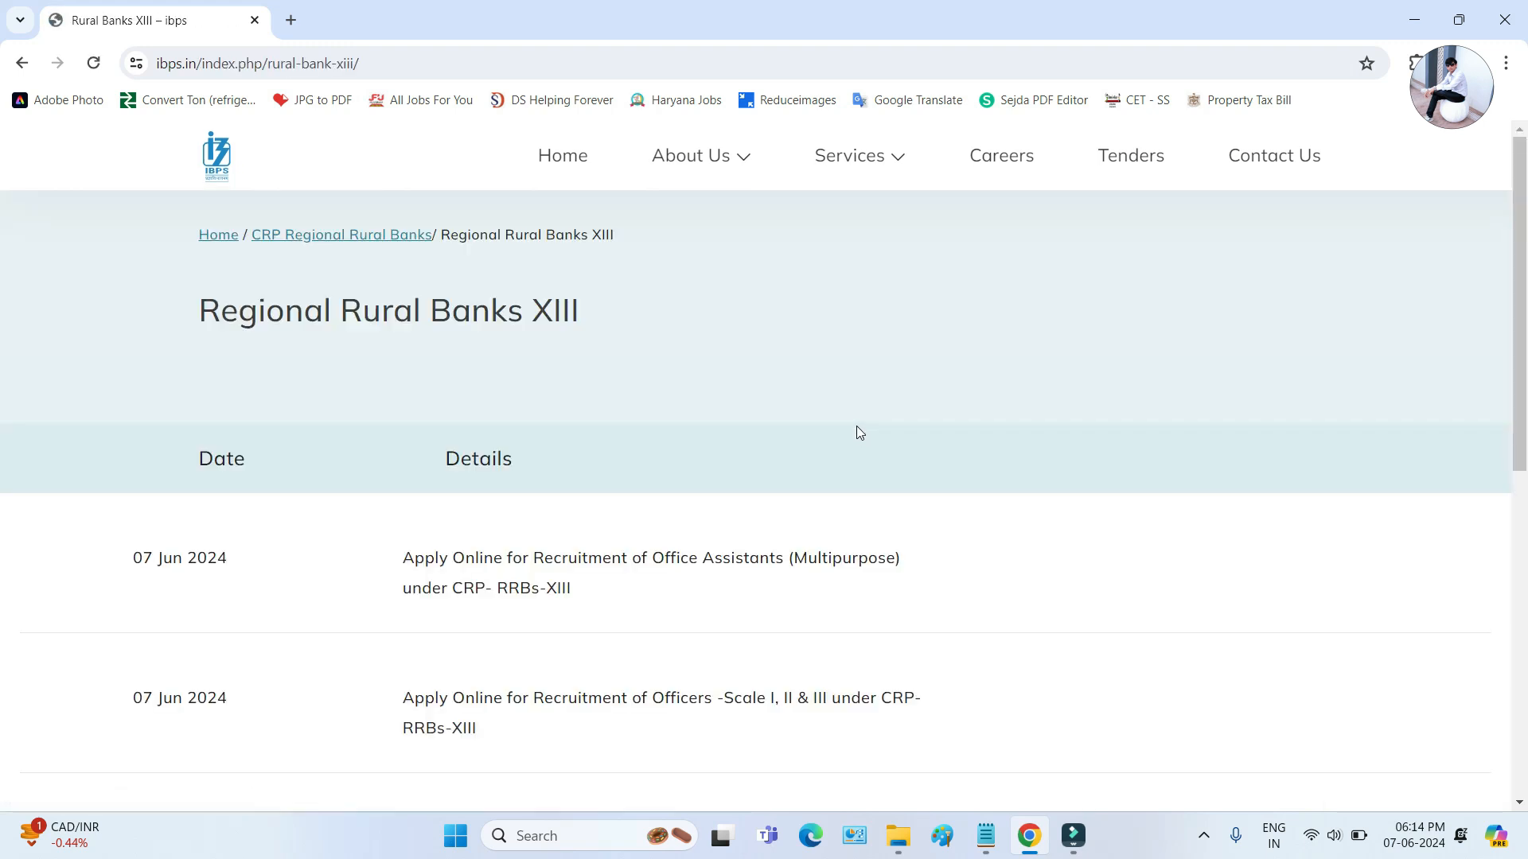
scroll(856, 432, "down", 1)
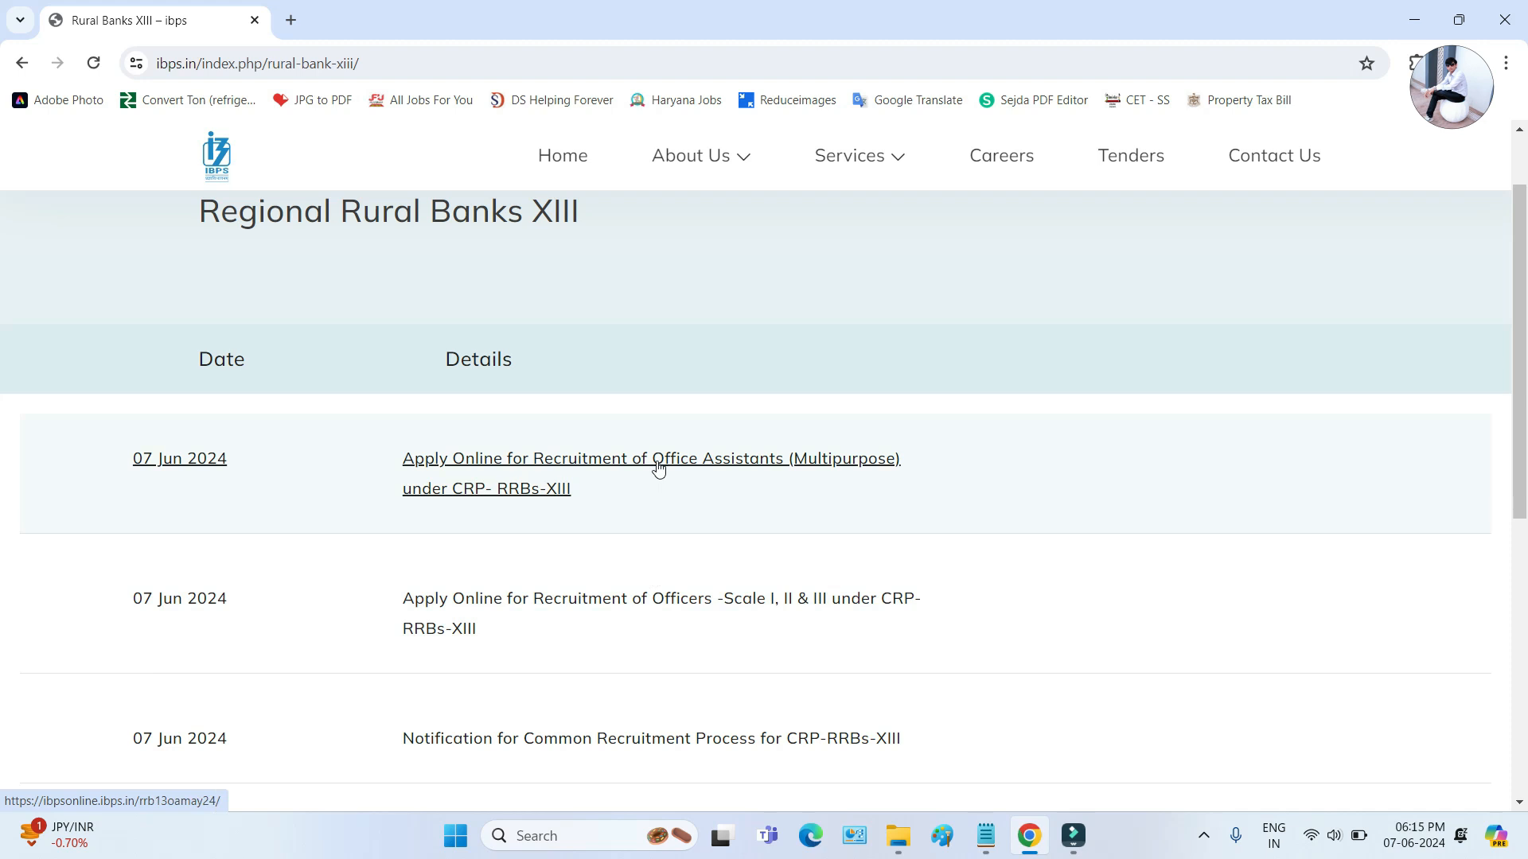
left_click(740, 461)
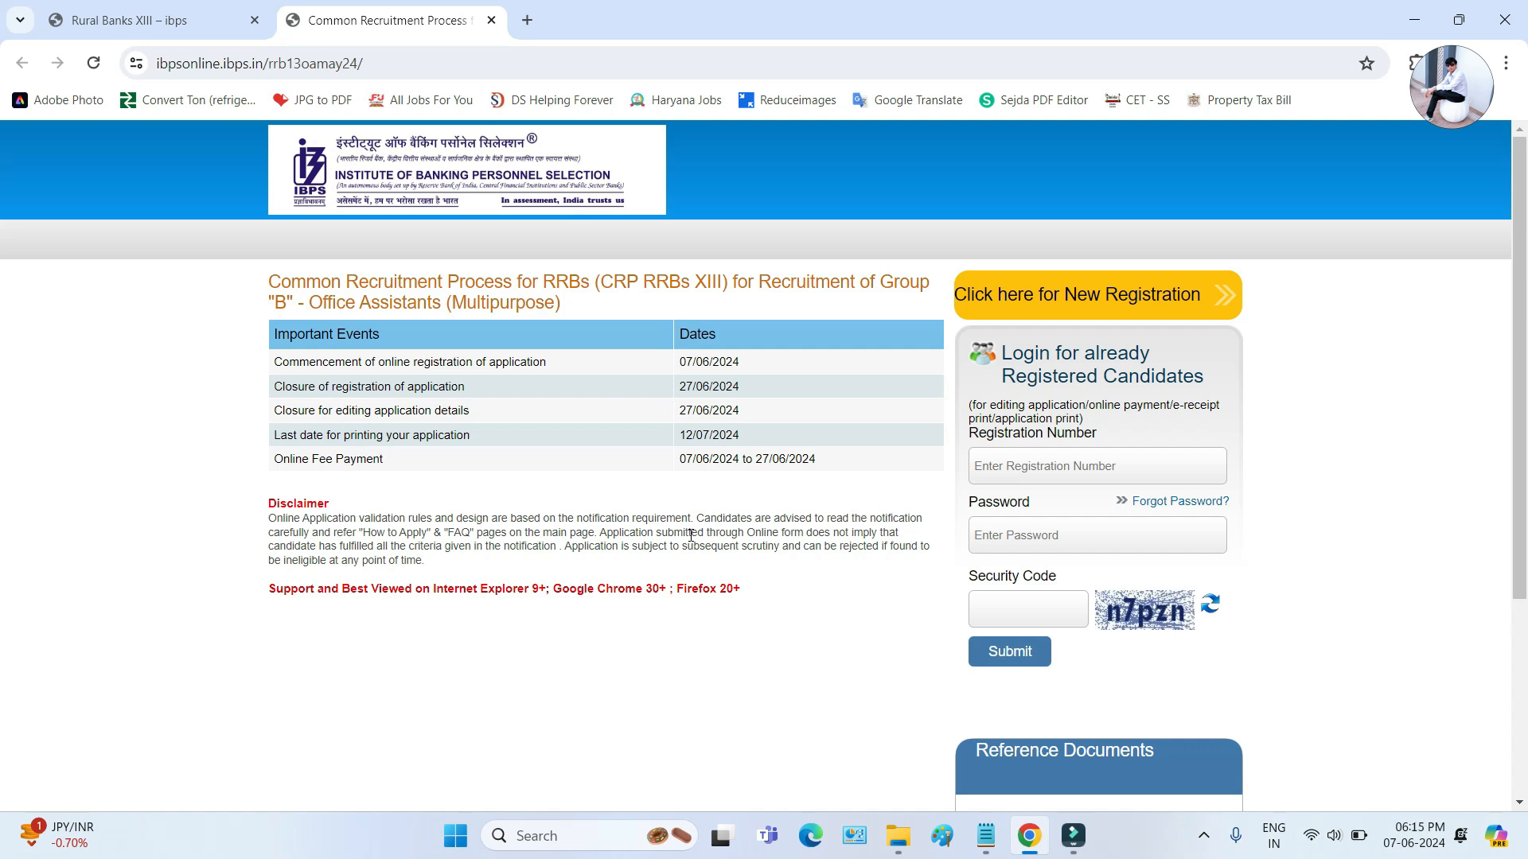
- Read the important events table for the registration, editing, printing and online fee payment dates
left_click_drag(276, 335, 380, 333)
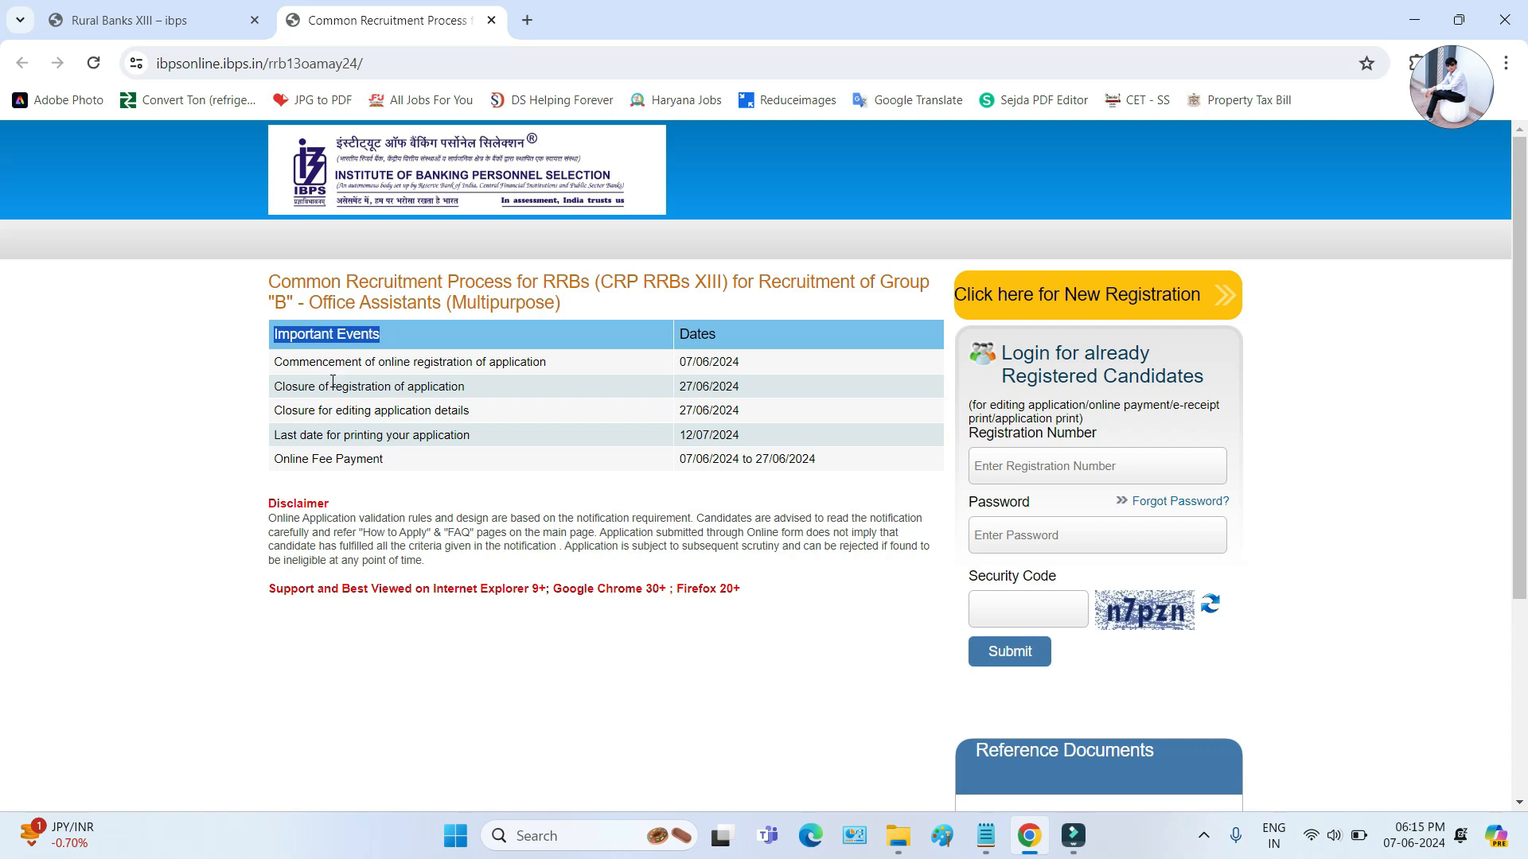
left_click_drag(317, 363, 385, 363)
left_click_drag(689, 363, 740, 387)
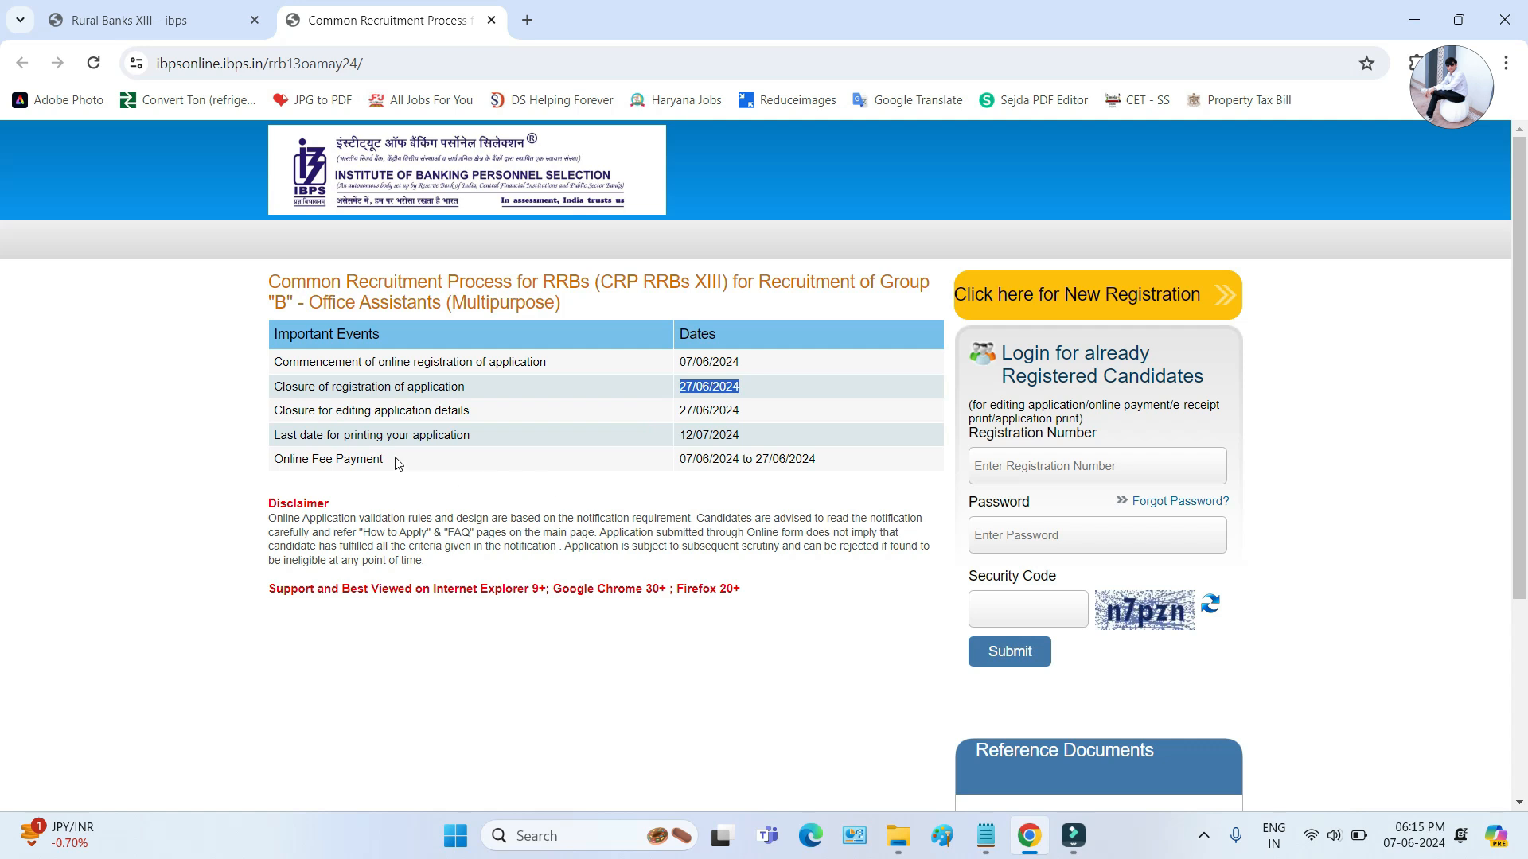
left_click_drag(332, 411, 381, 411)
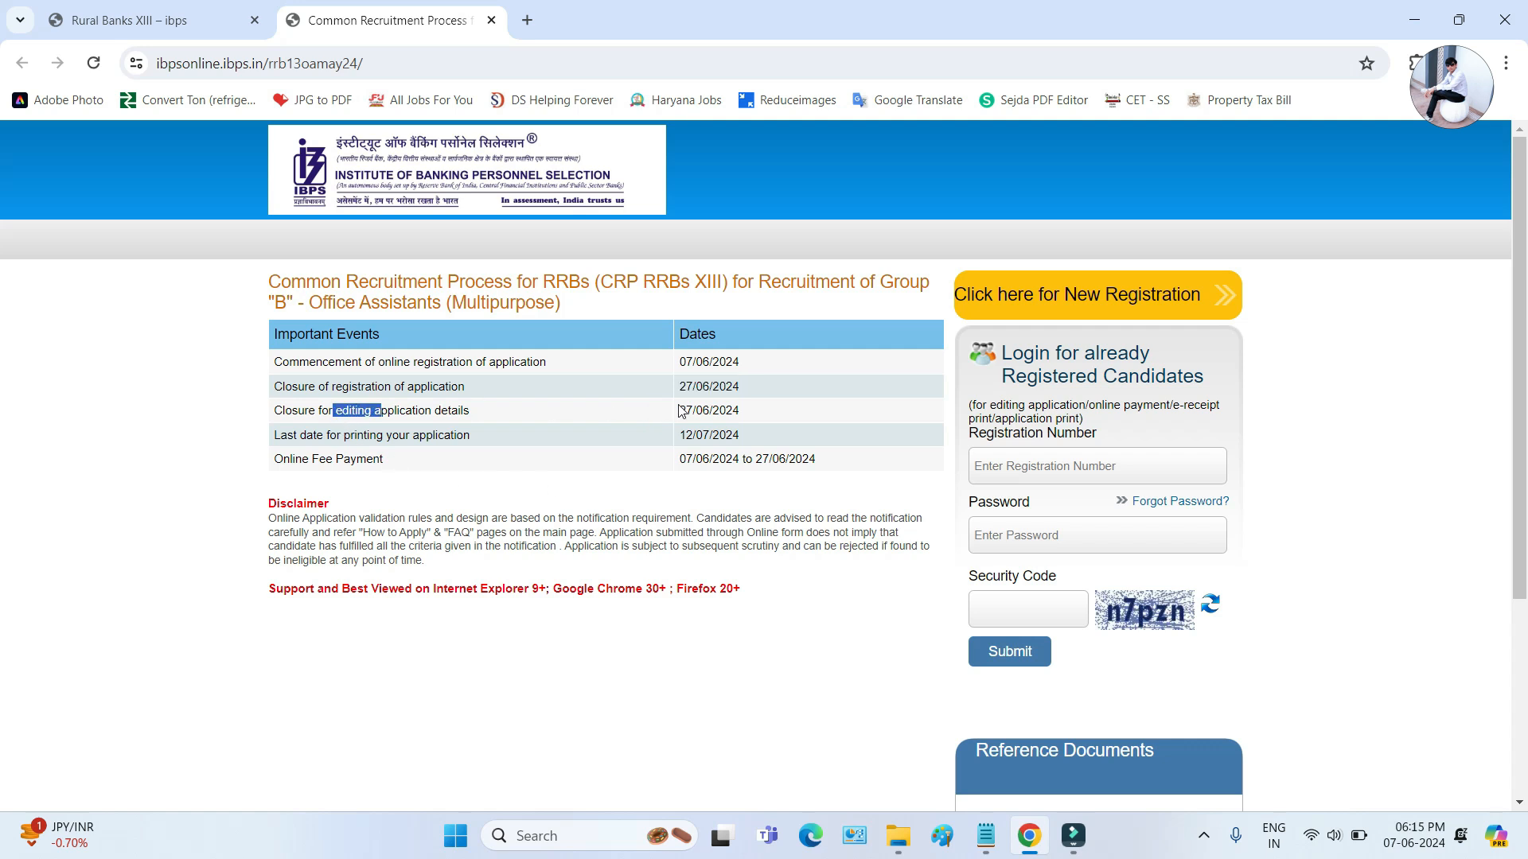
left_click_drag(681, 411, 740, 411)
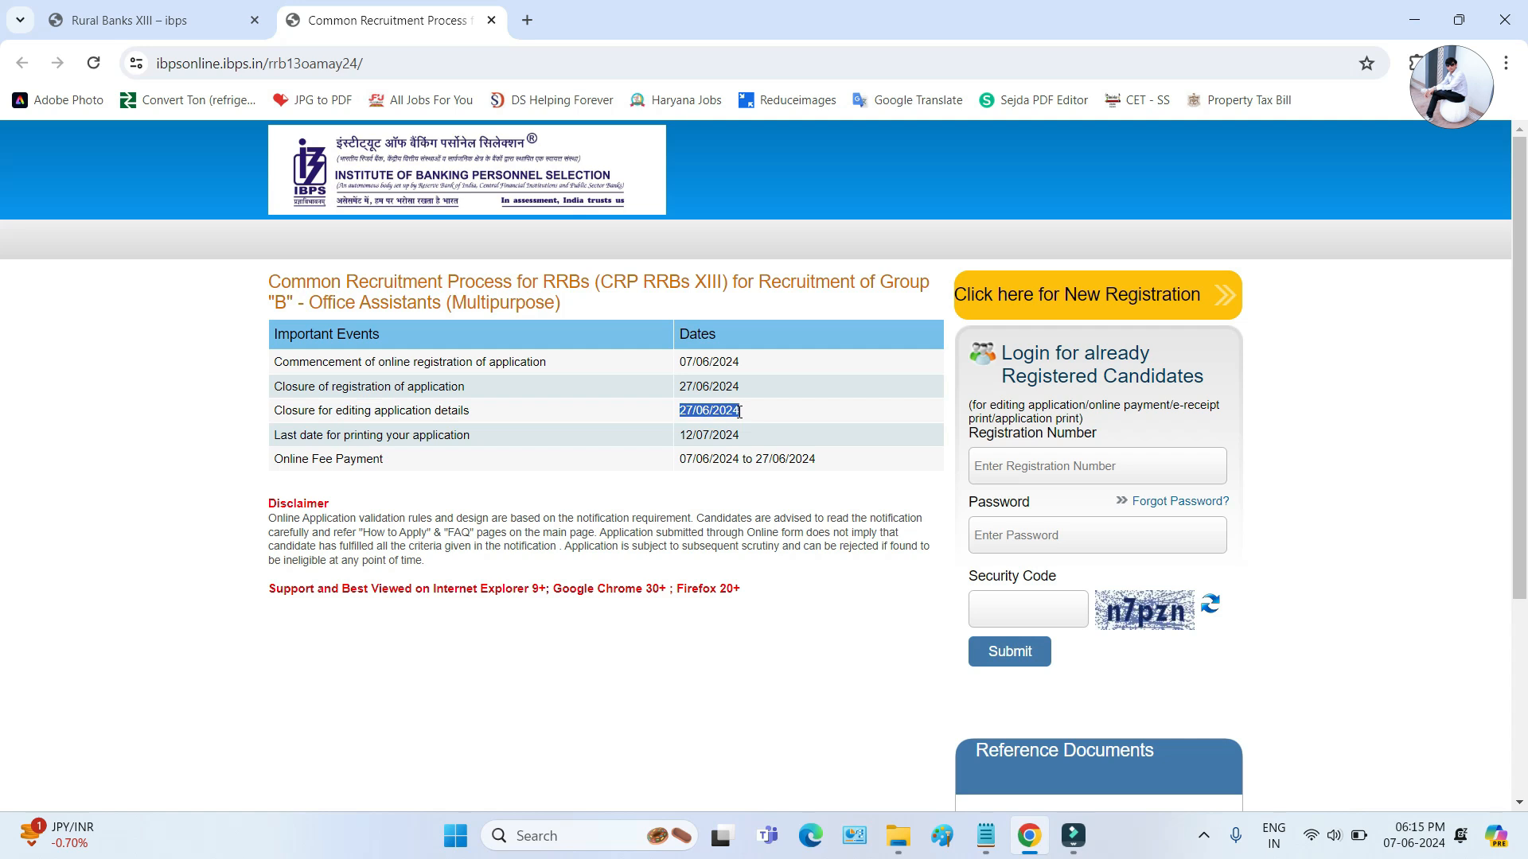
left_click_drag(344, 435, 407, 435)
left_click_drag(680, 435, 740, 435)
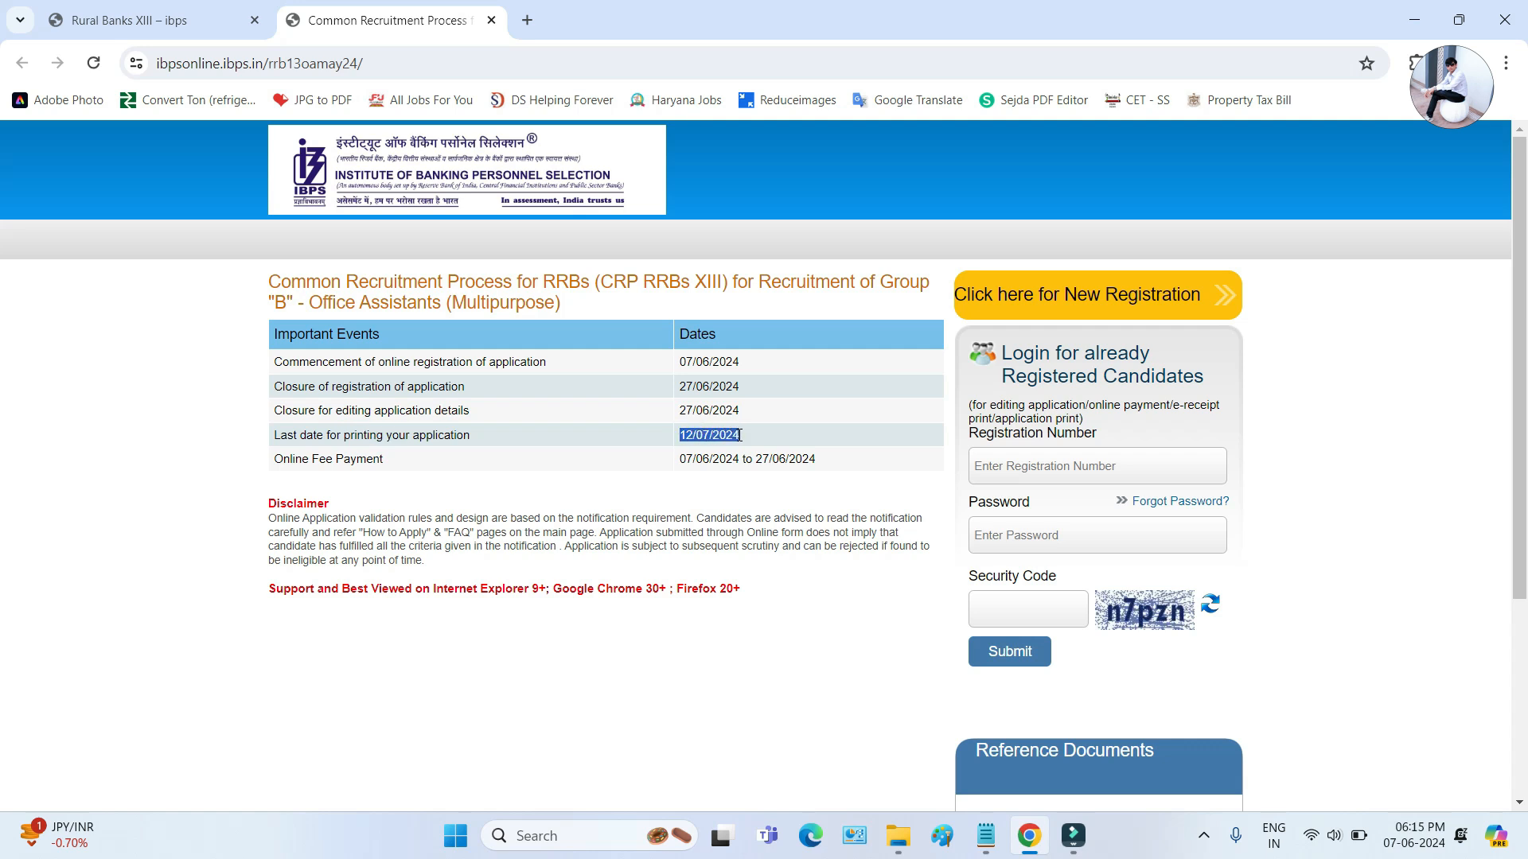
left_click_drag(276, 460, 390, 461)
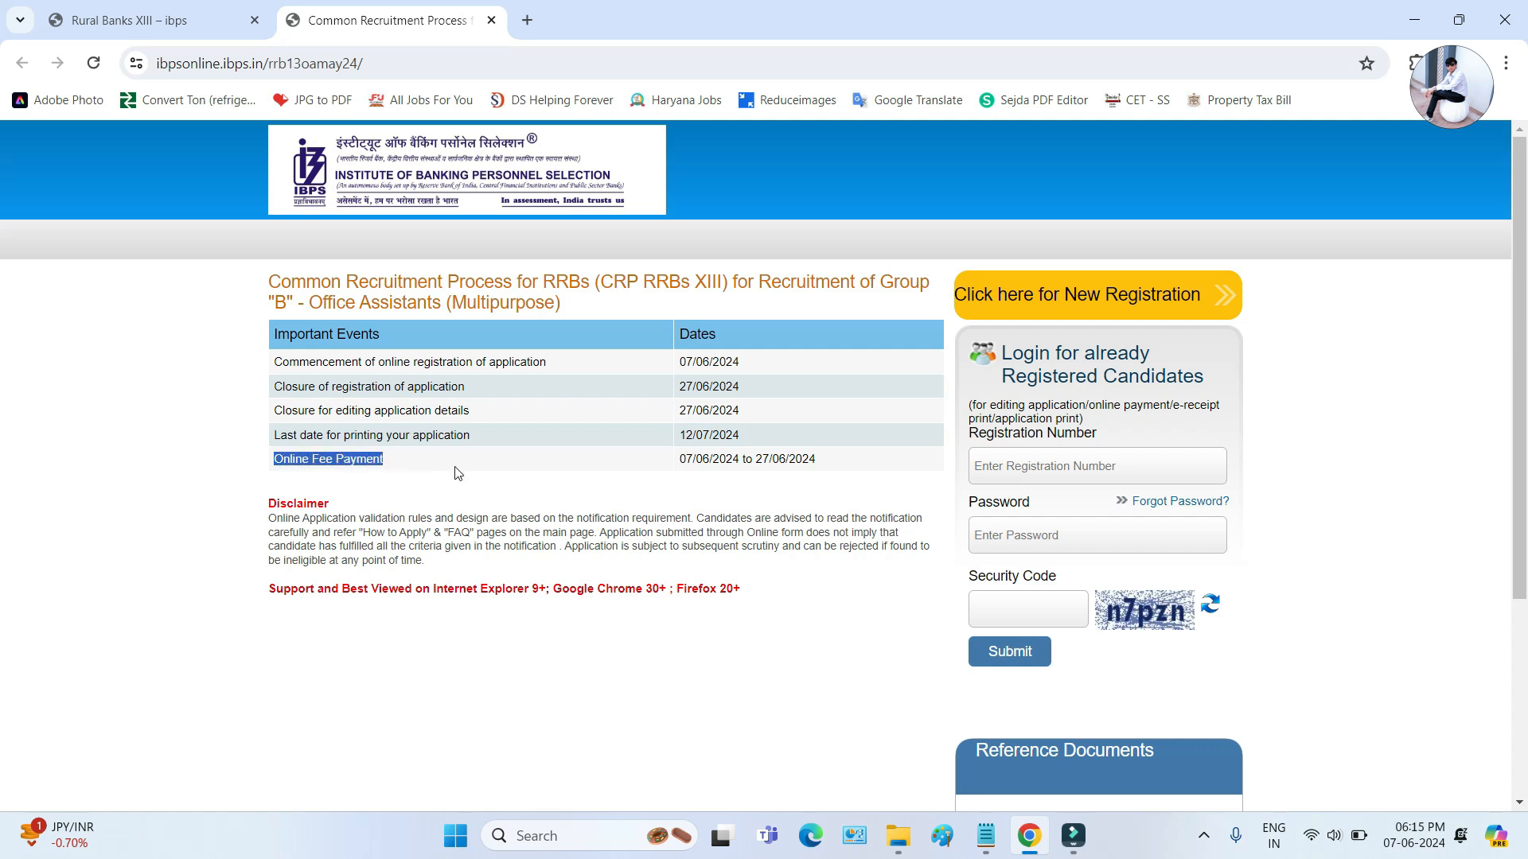
left_click_drag(680, 459, 820, 467)
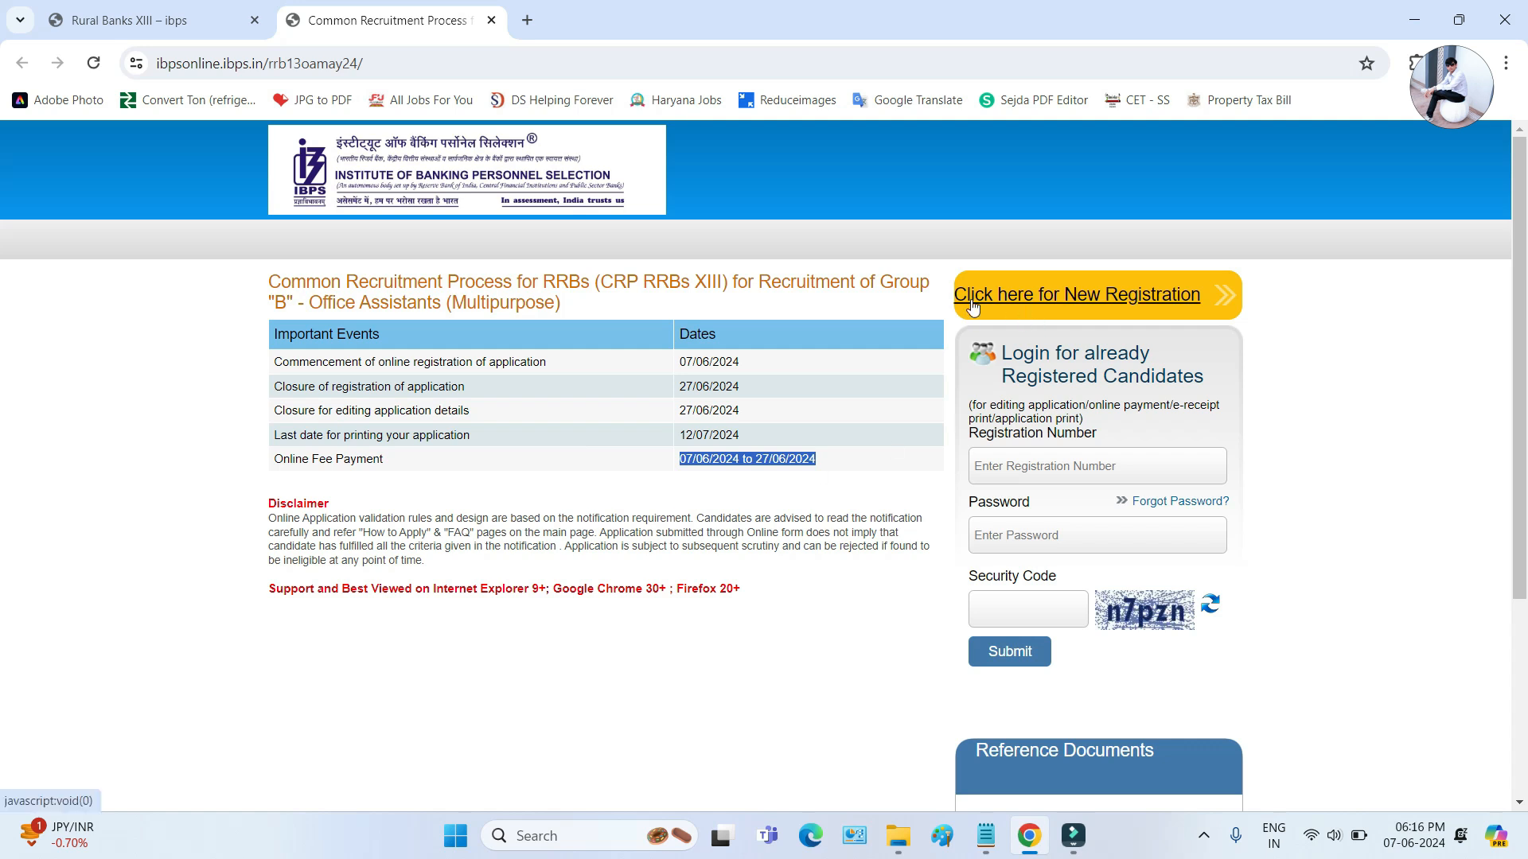
- Start a new registration and review the Basic Info form's name, mobile number, email domain and security code fields
left_click(1103, 307)
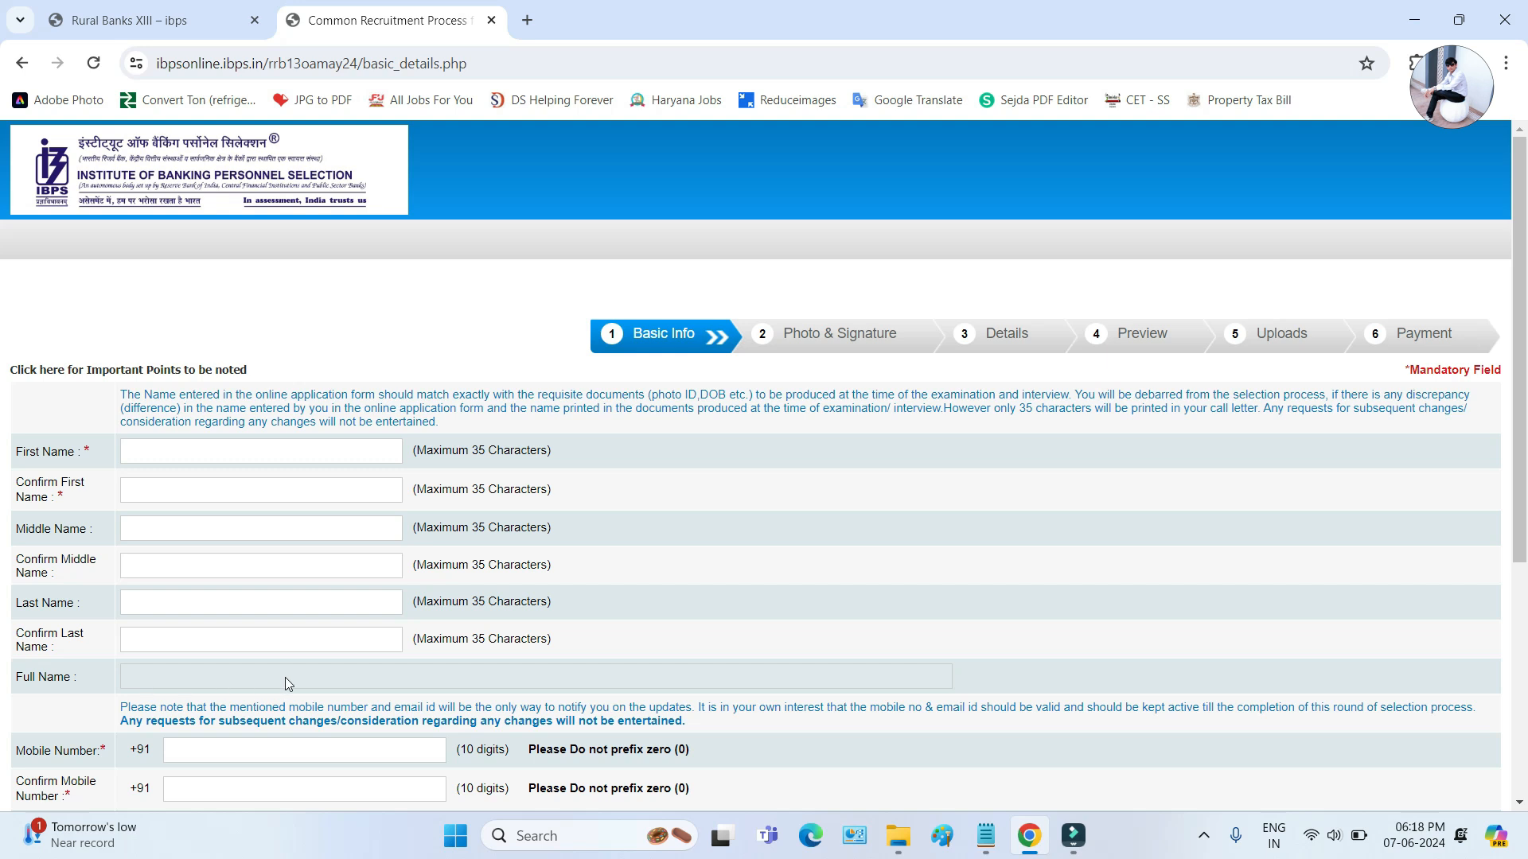
scroll(379, 677, "down", 3)
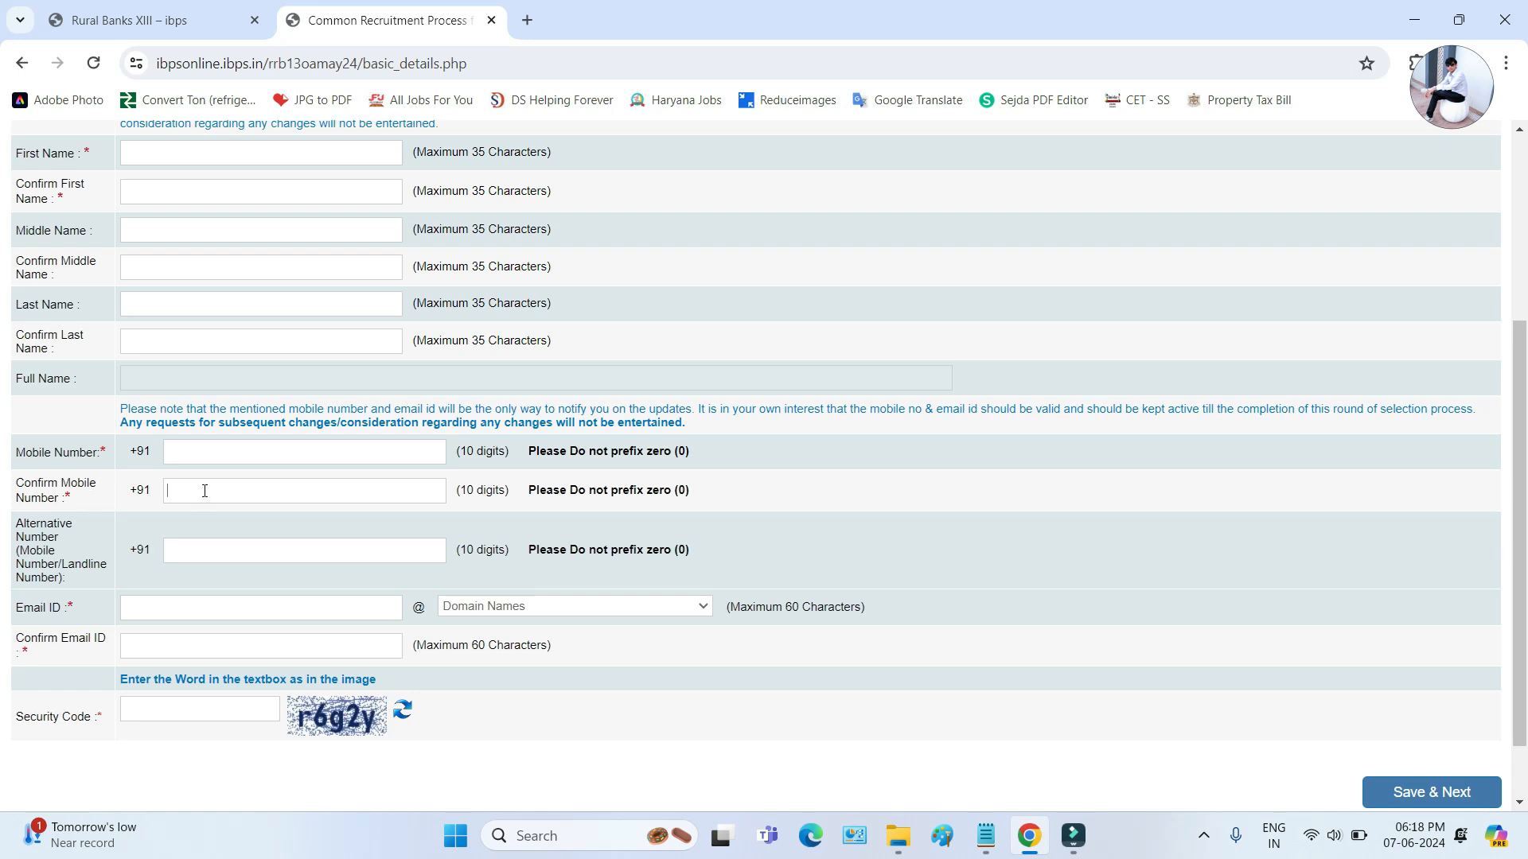
left_click(261, 555)
scroll(197, 542, "down", 1)
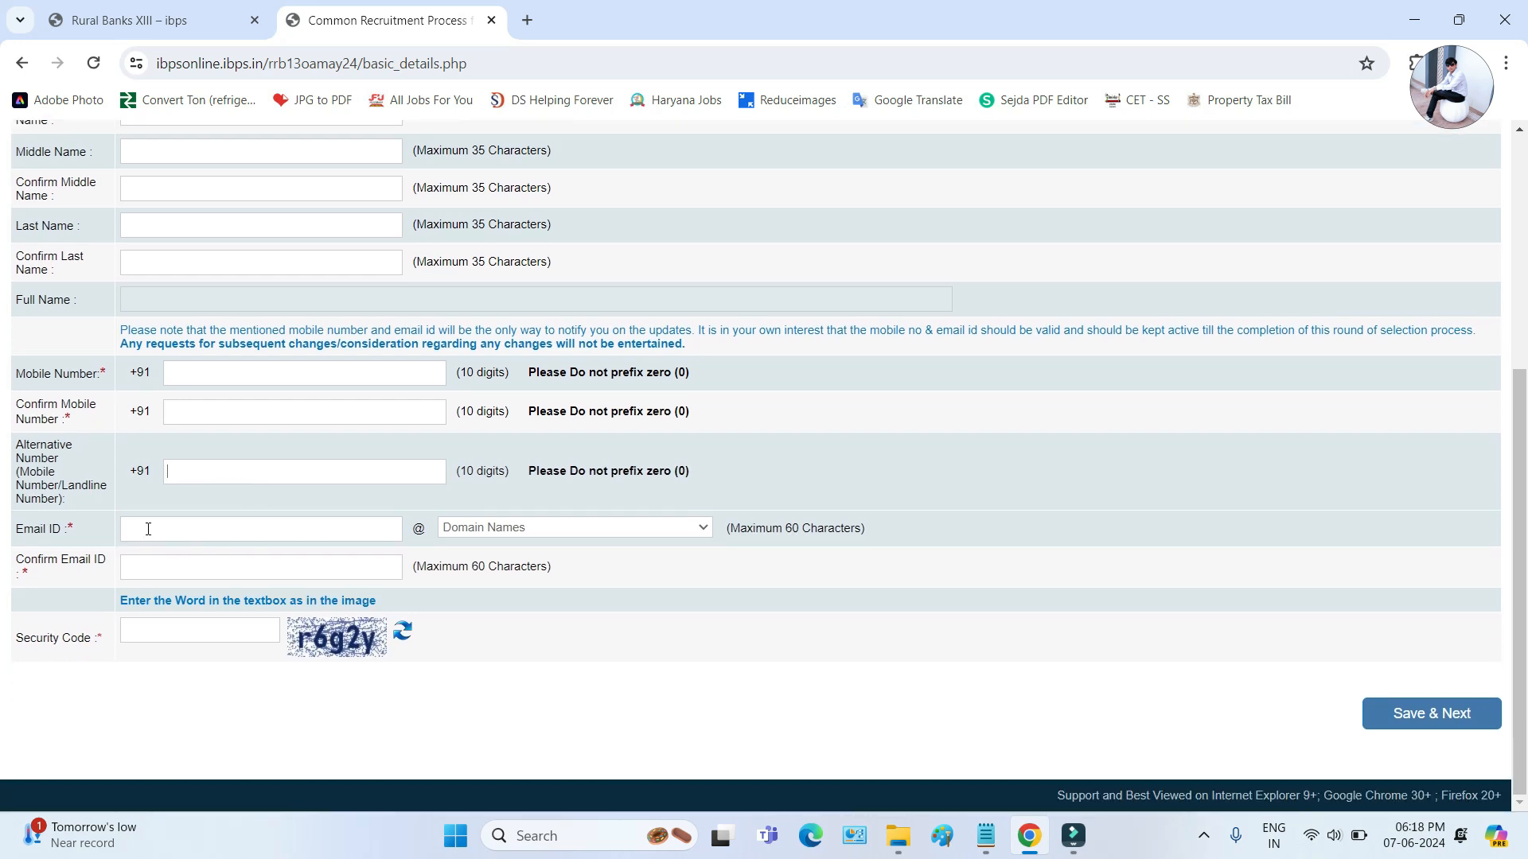
left_click(500, 529)
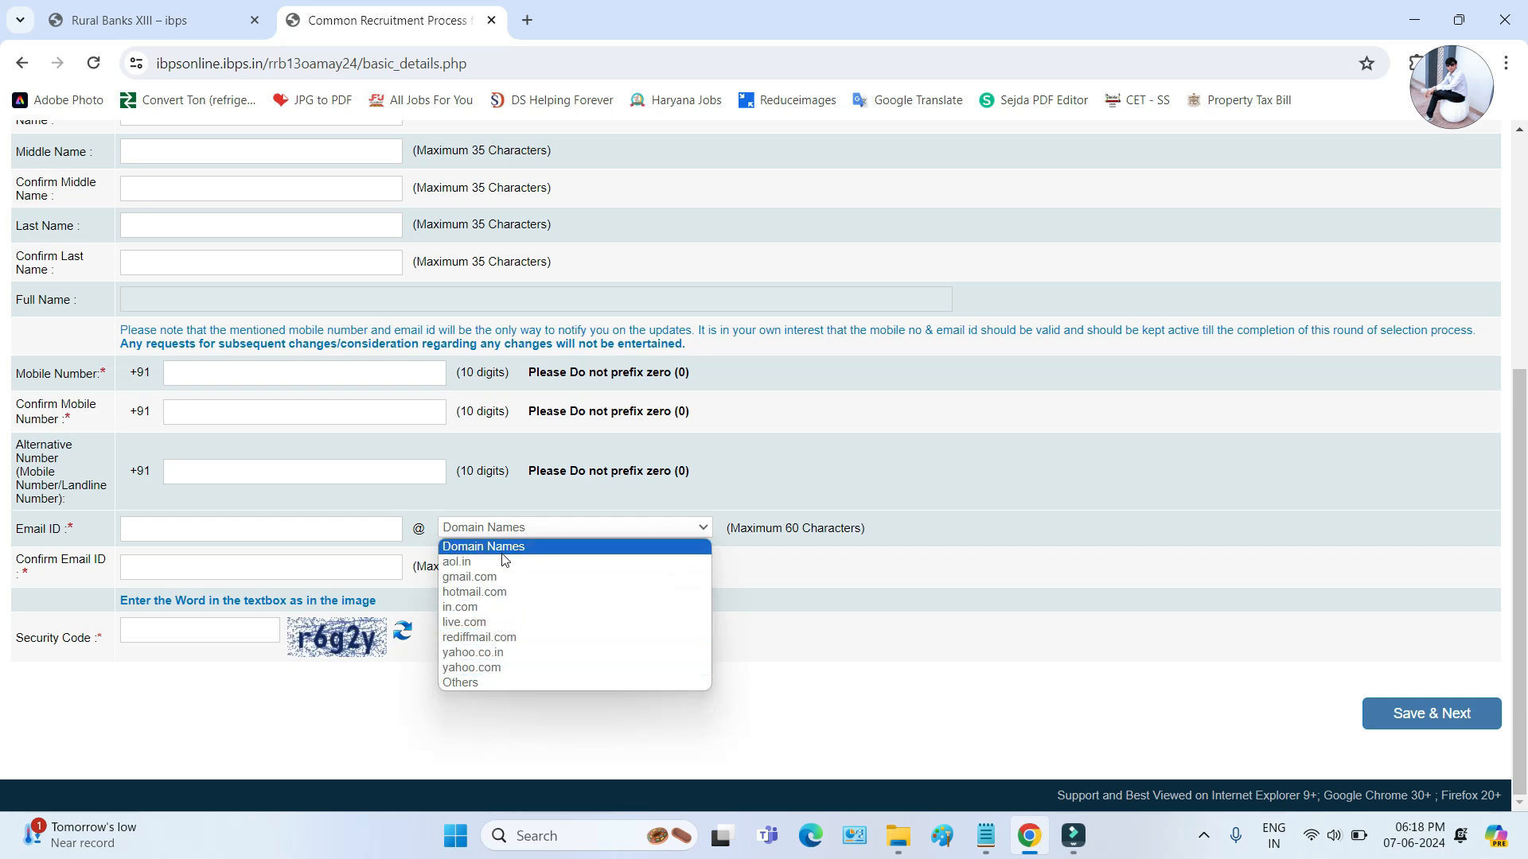
left_click(76, 559)
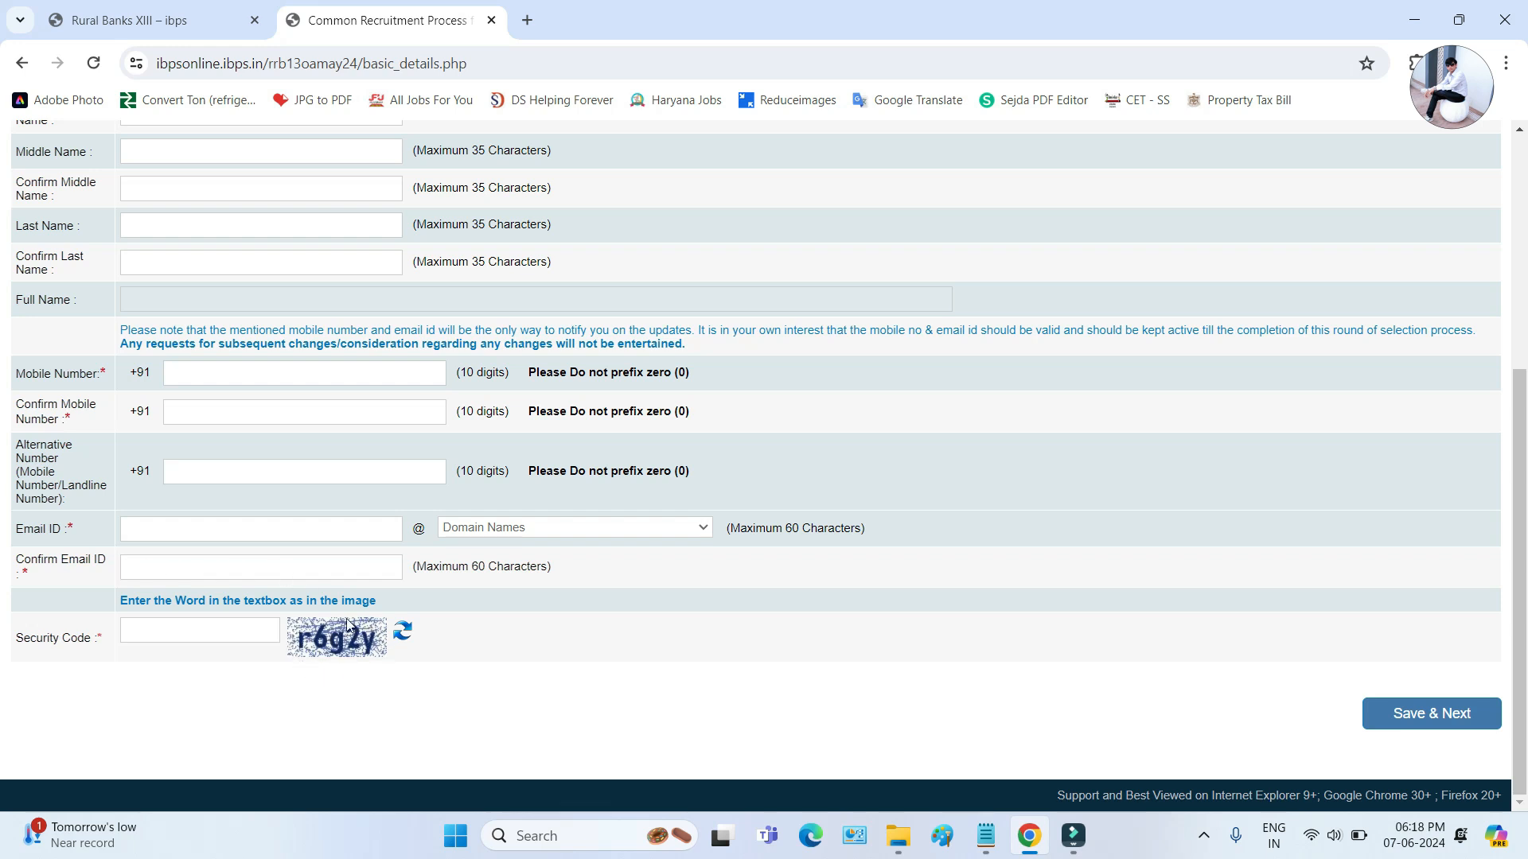
left_click(149, 633)
scroll(385, 501, "up", 1)
scroll(385, 502, "down", 1)
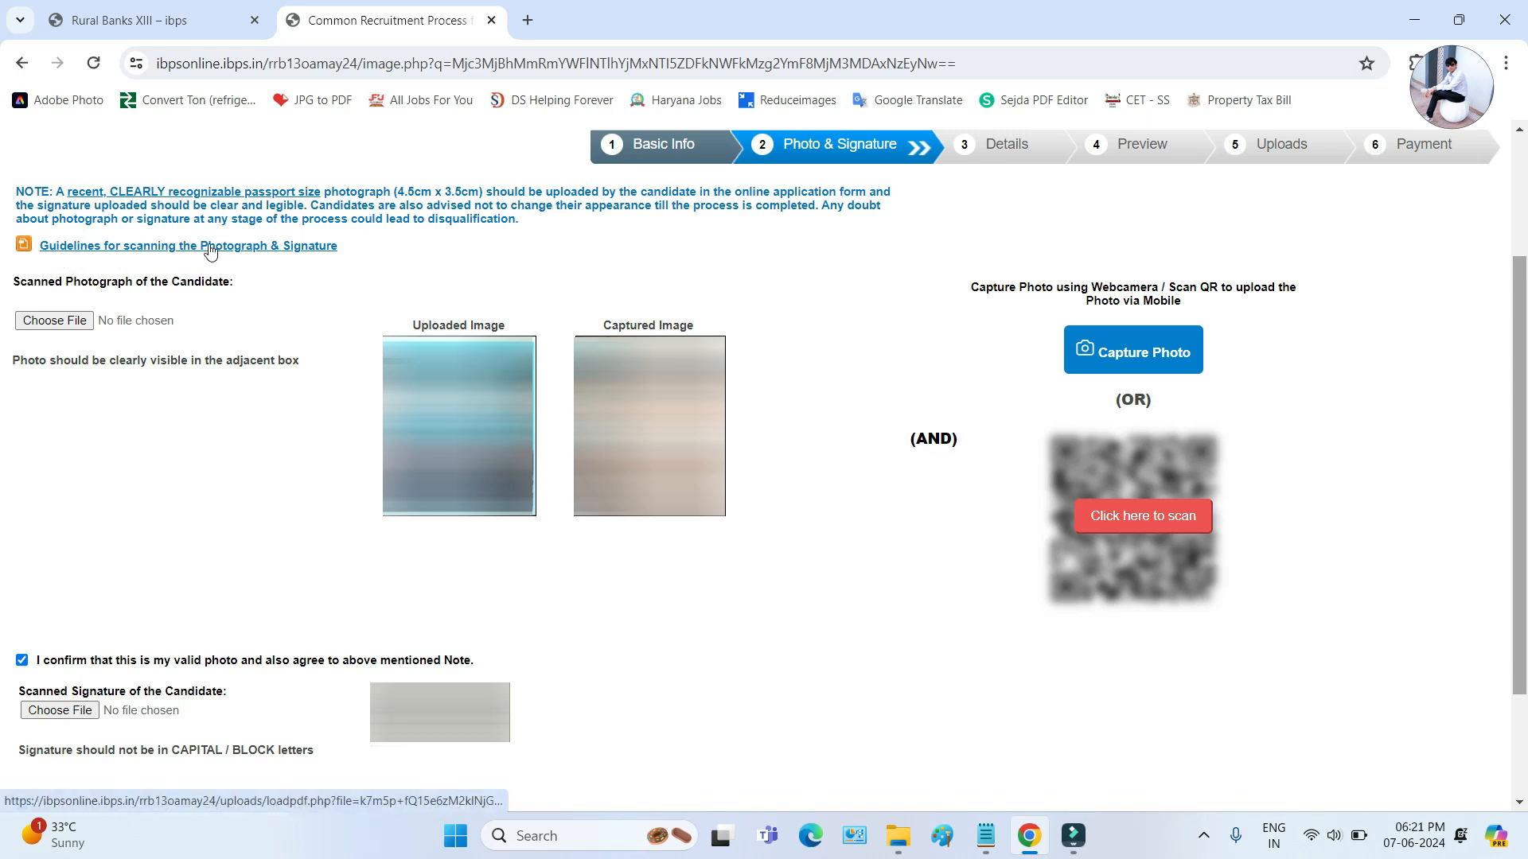
- Open the guidelines for scanning the photograph and signature and read the photograph's background and file size requirements
left_click(229, 253)
left_click_drag(455, 420, 550, 417)
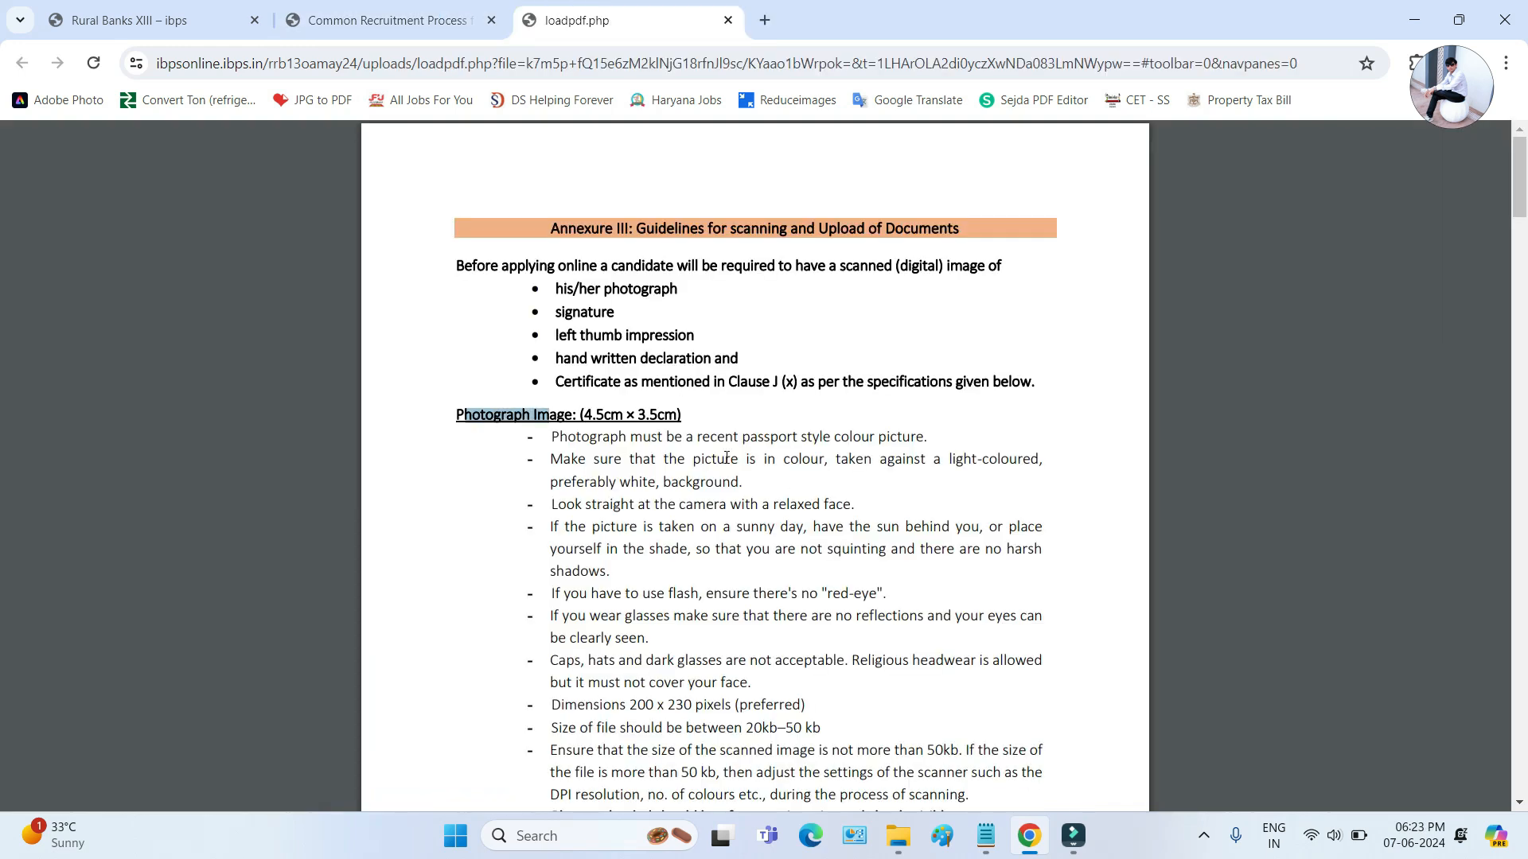
left_click_drag(699, 444, 922, 443)
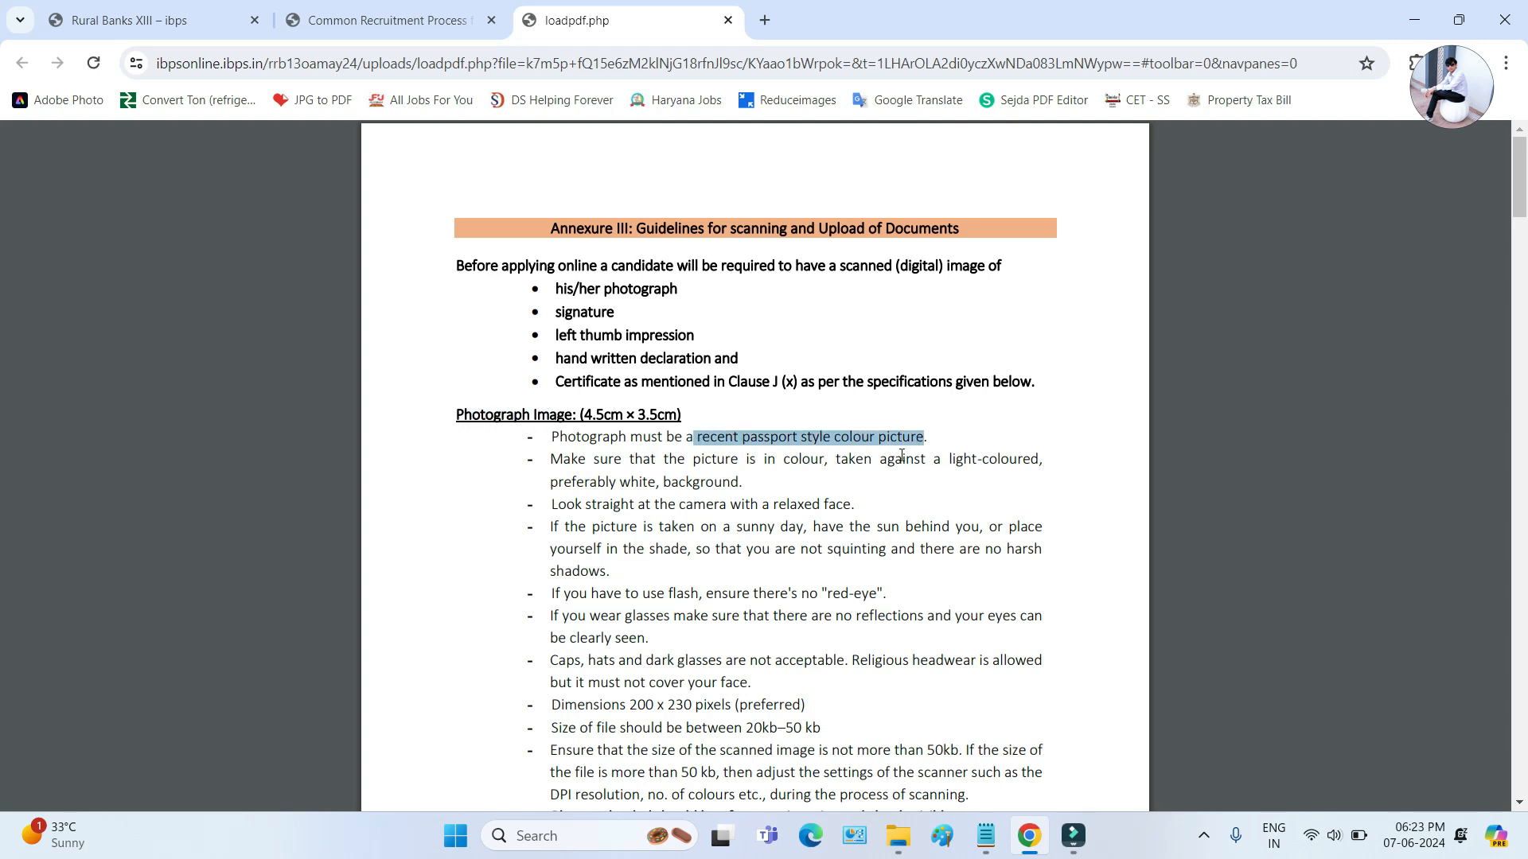
left_click_drag(598, 483, 751, 491)
scroll(748, 545, "down", 3)
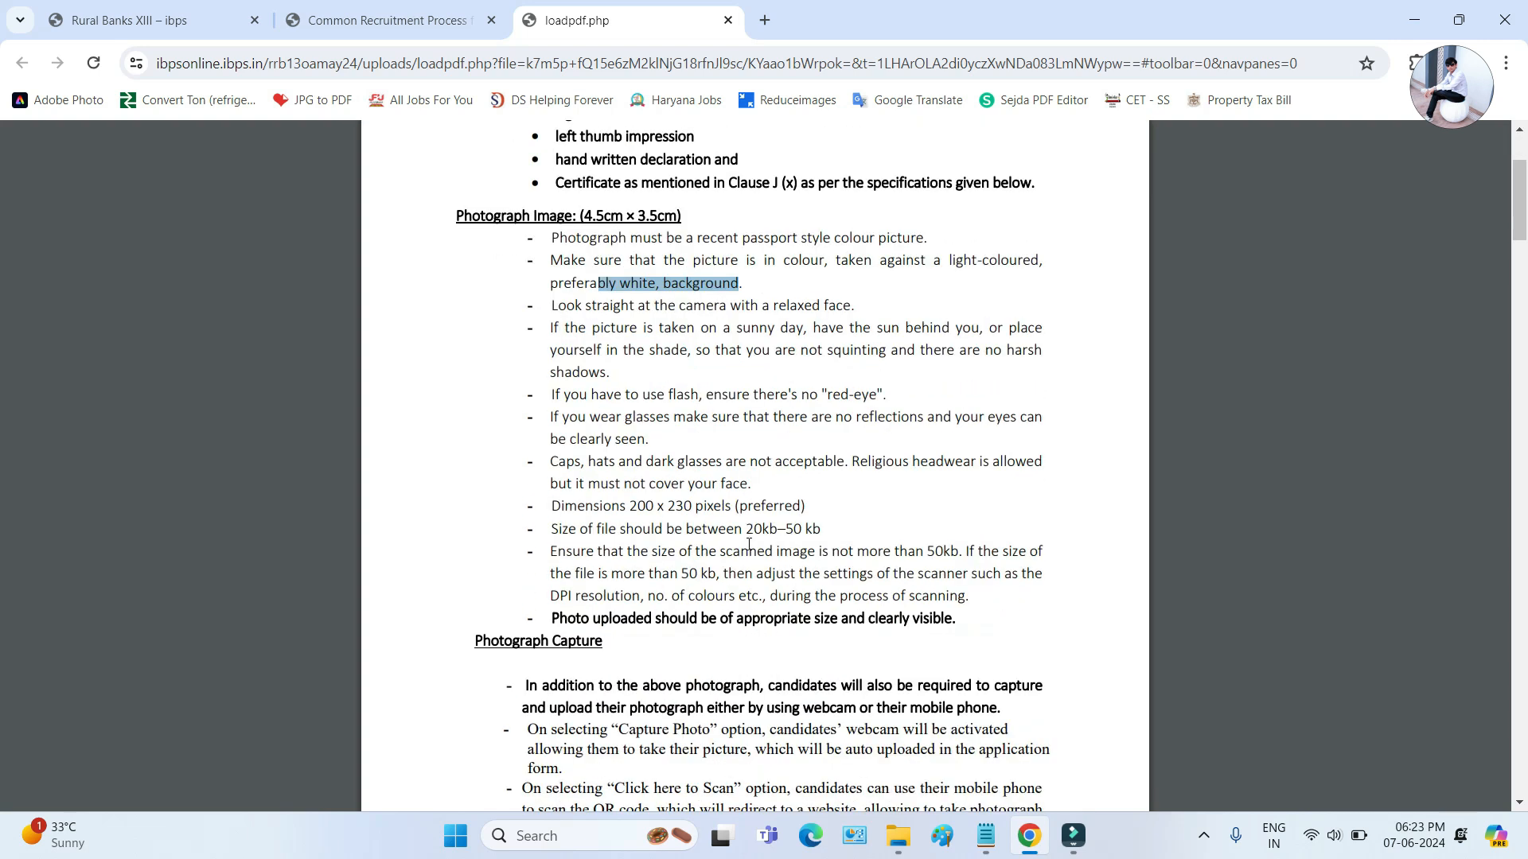
left_click_drag(603, 530, 825, 532)
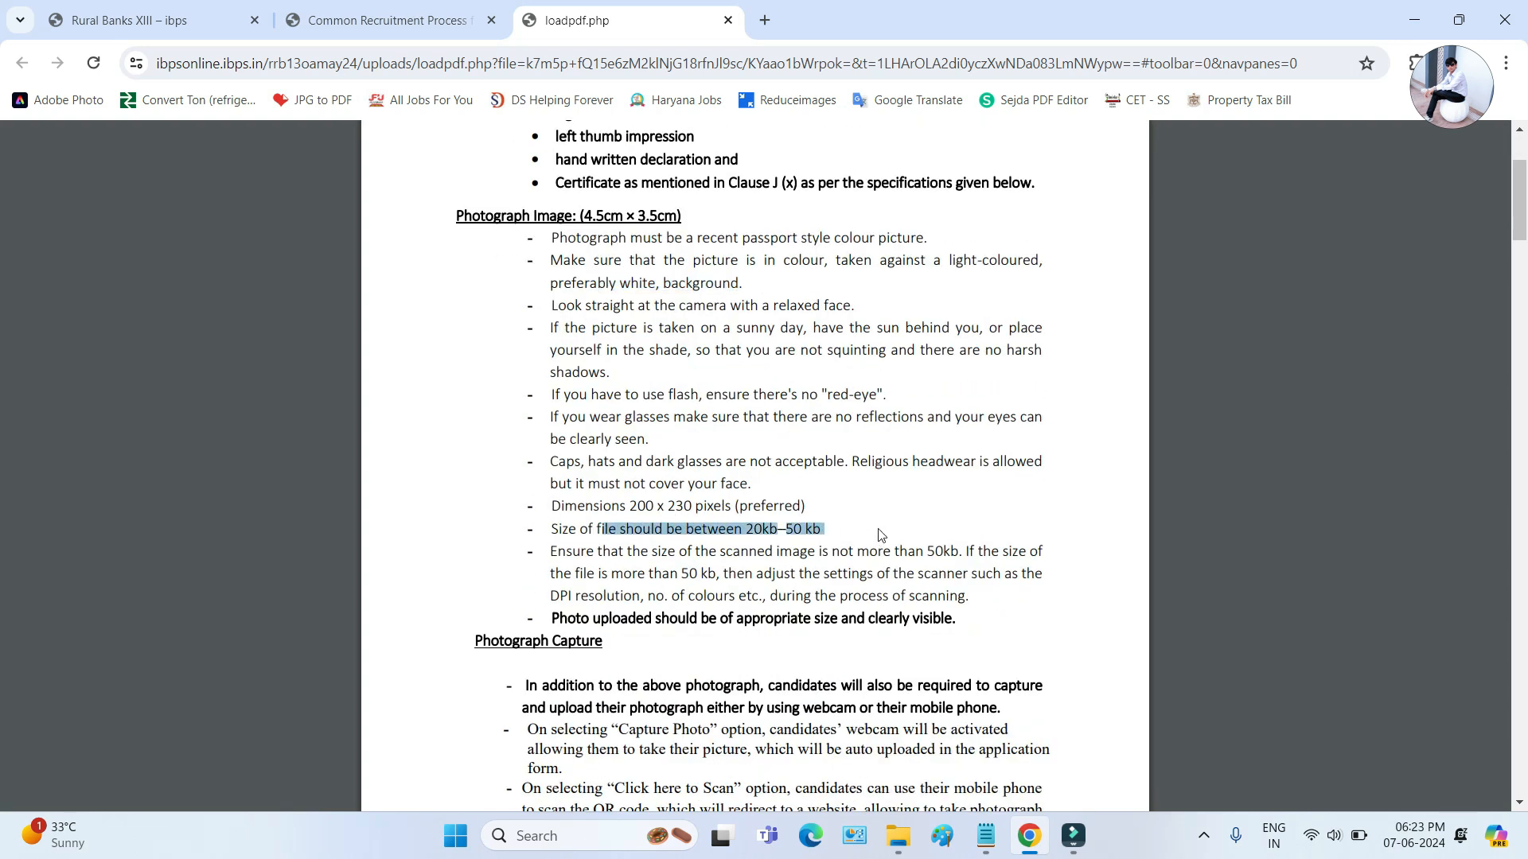
- Read the signature section of the guidelines for the paper, ink, lettering and file size requirements
scroll(868, 525, "down", 8)
scroll(855, 511, "down", 6)
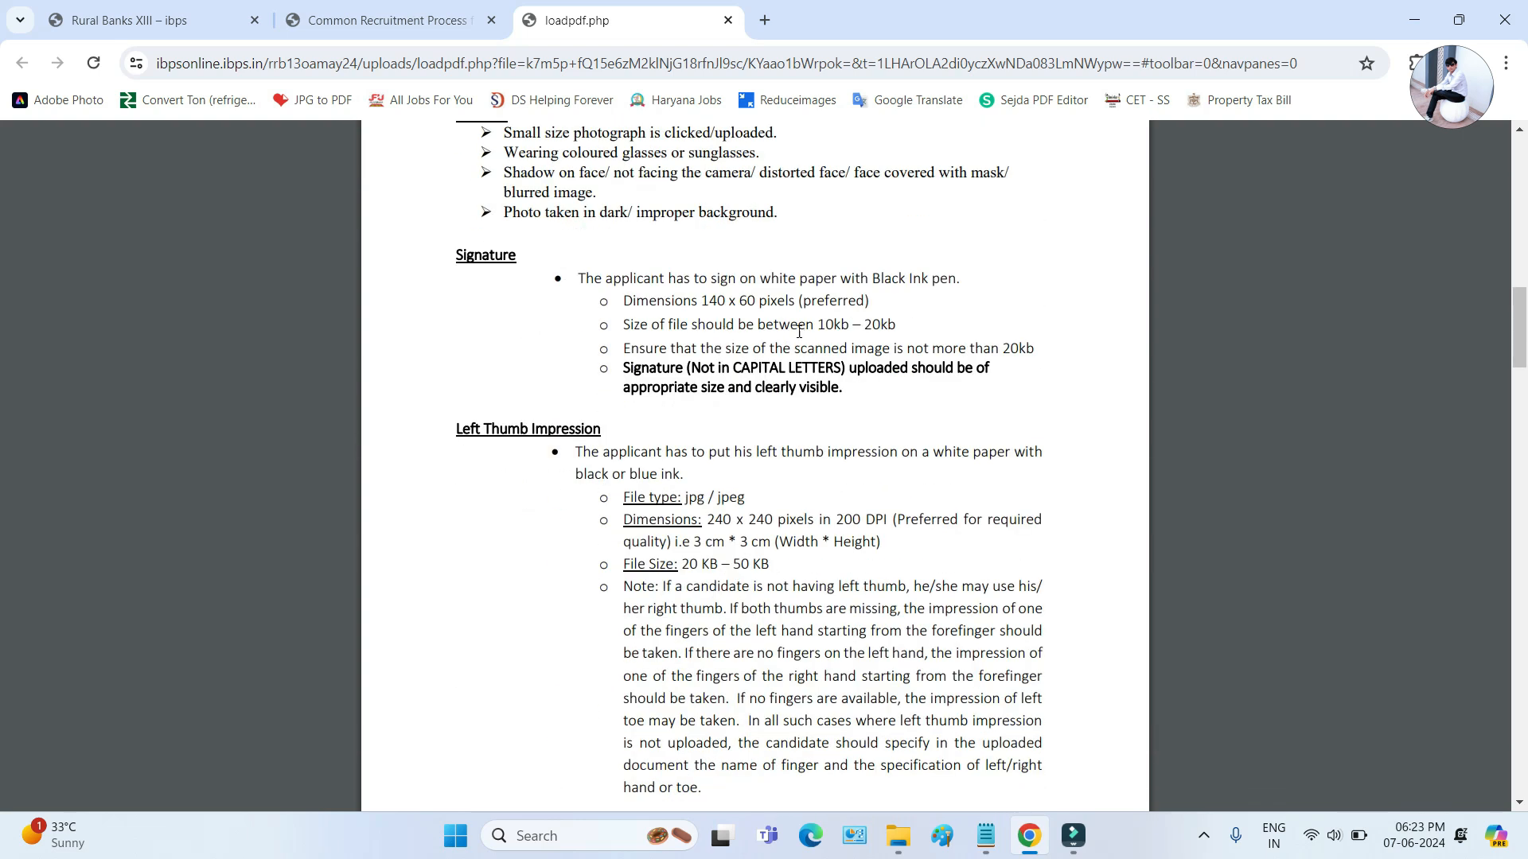
left_click_drag(762, 286, 949, 278)
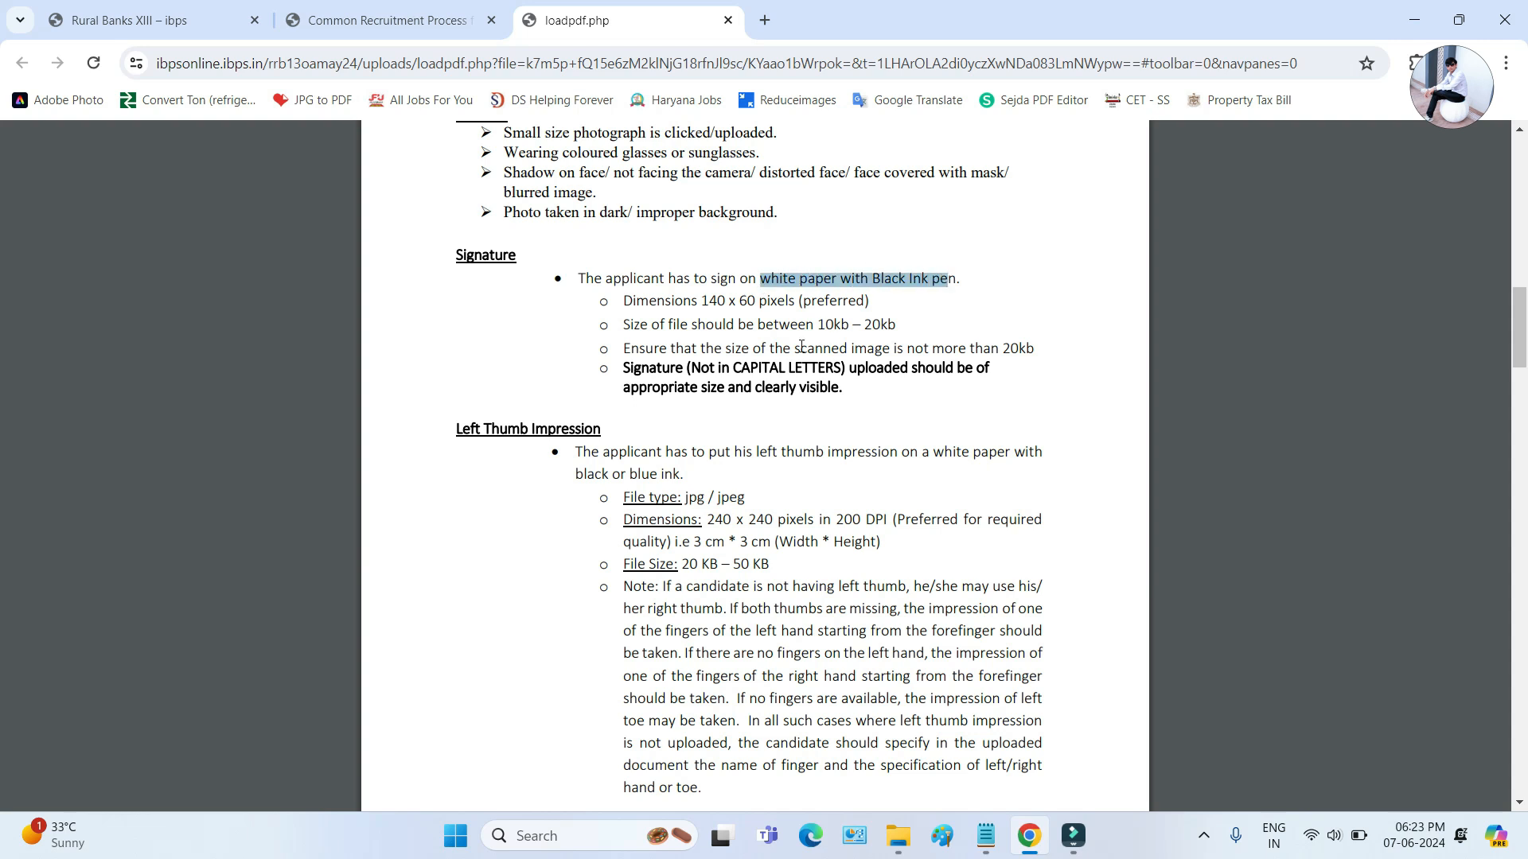
left_click_drag(804, 366, 715, 382)
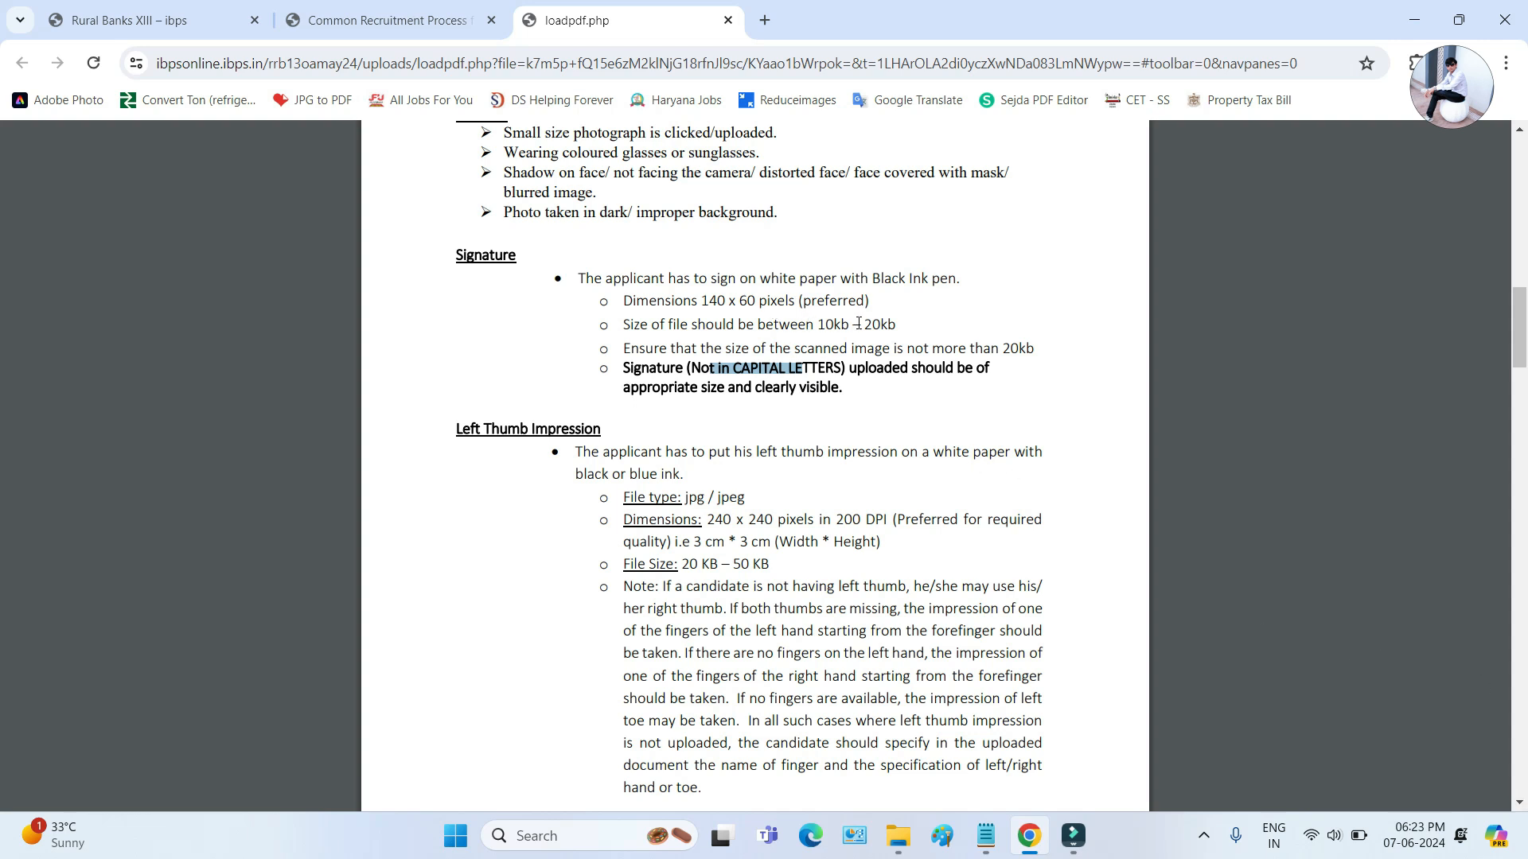
left_click_drag(859, 324, 905, 326)
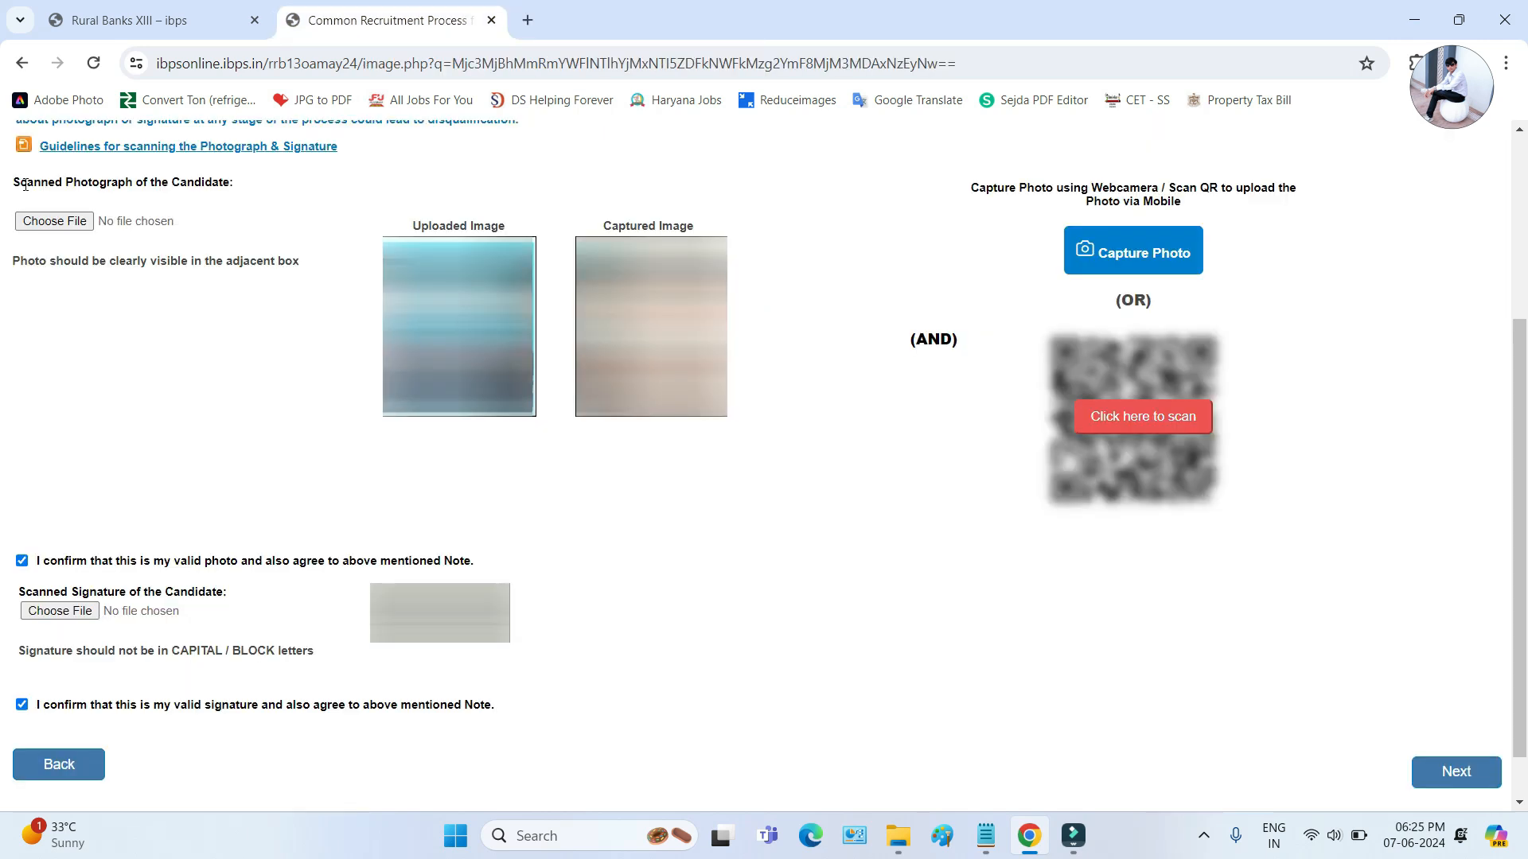
- Examine the scanned photograph upload field and its uploaded image preview
left_click_drag(26, 184, 132, 183)
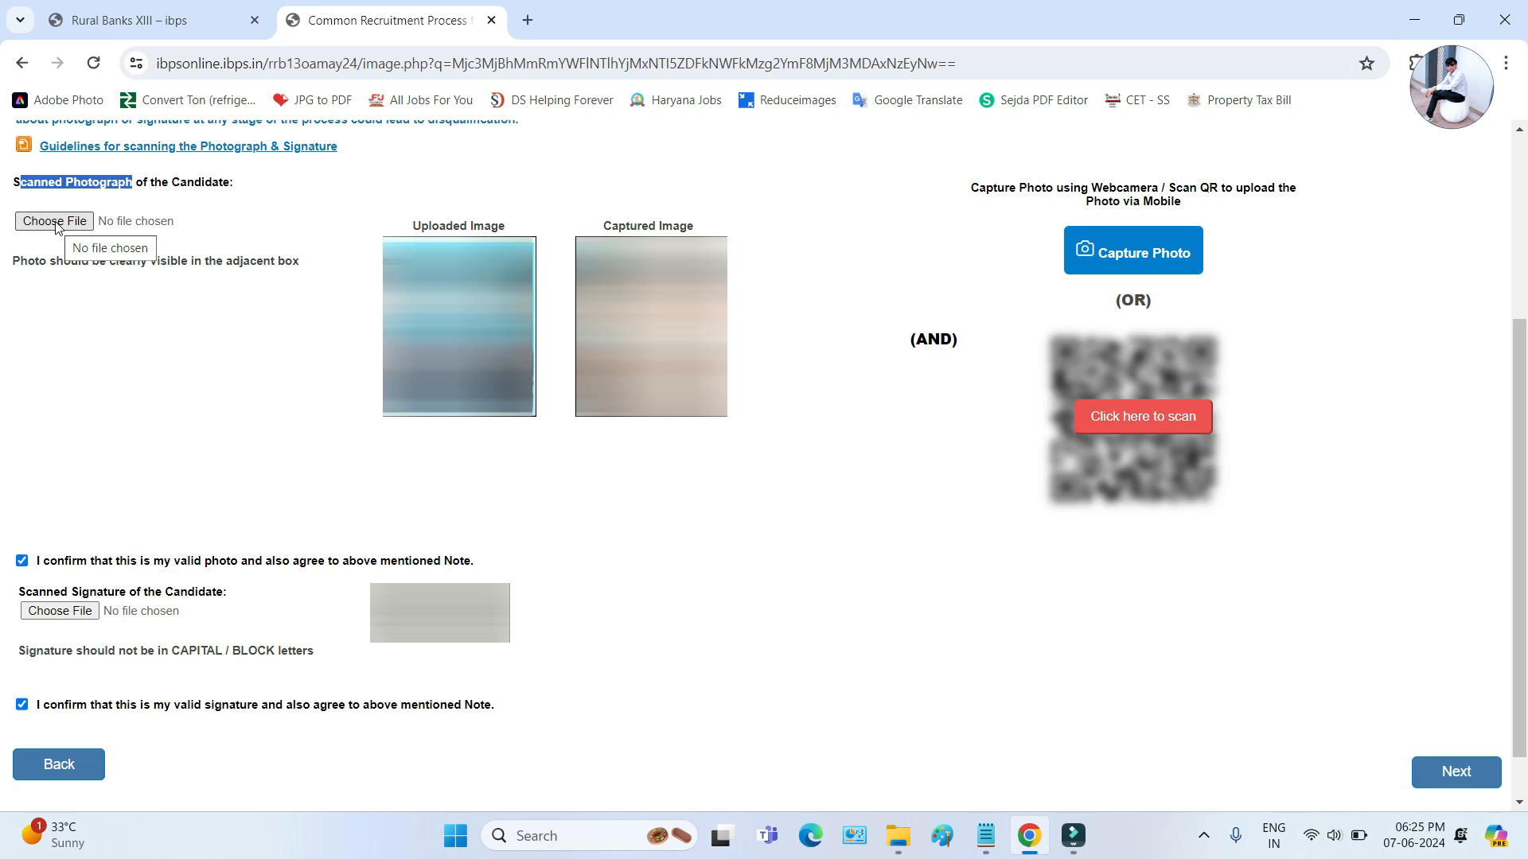
left_click(418, 226)
left_click_drag(419, 226, 483, 226)
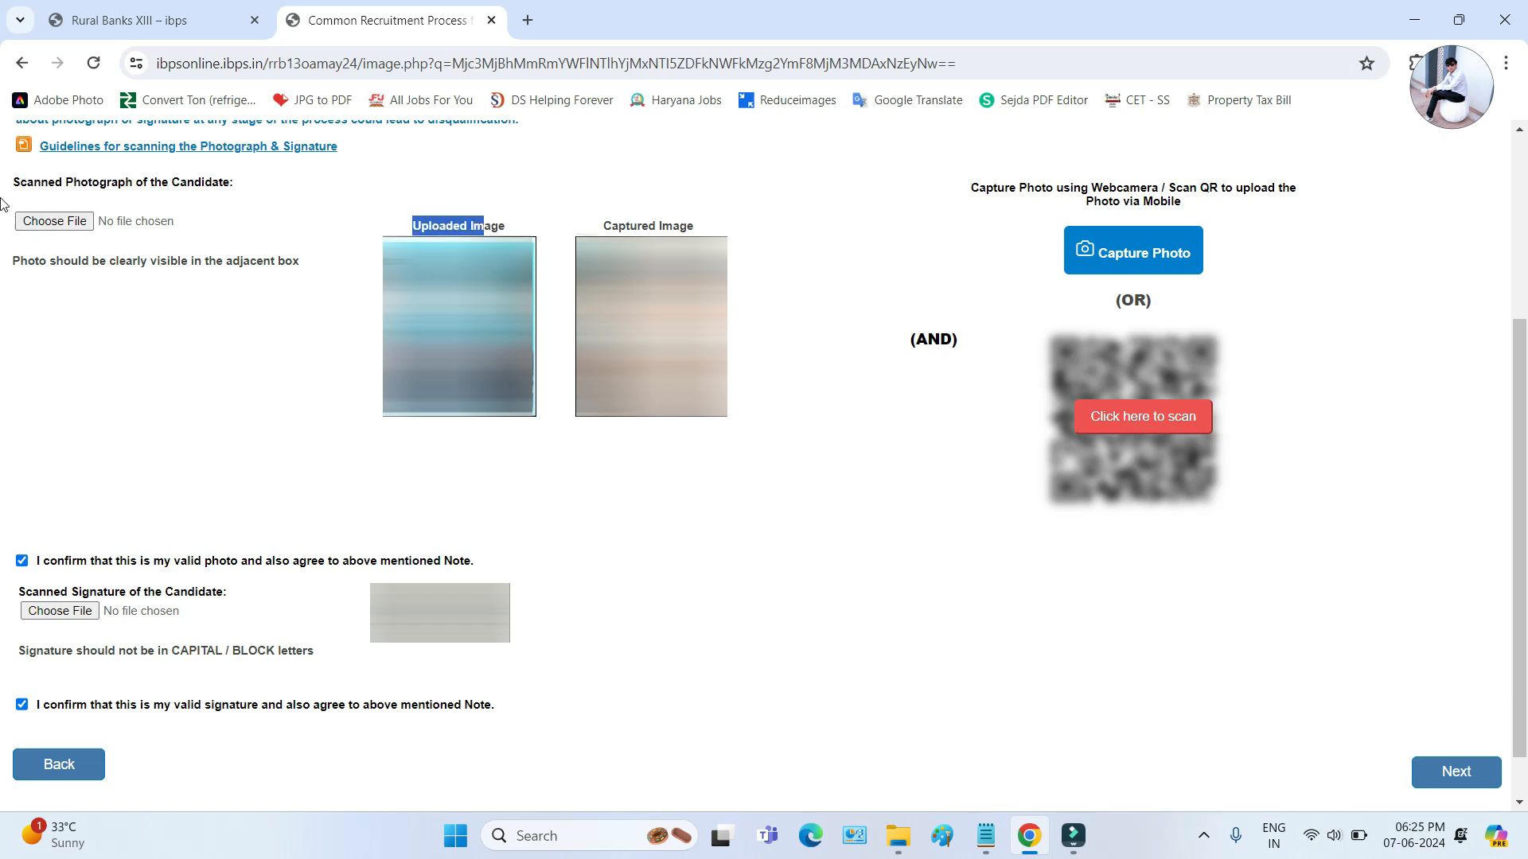
left_click_drag(22, 184, 93, 183)
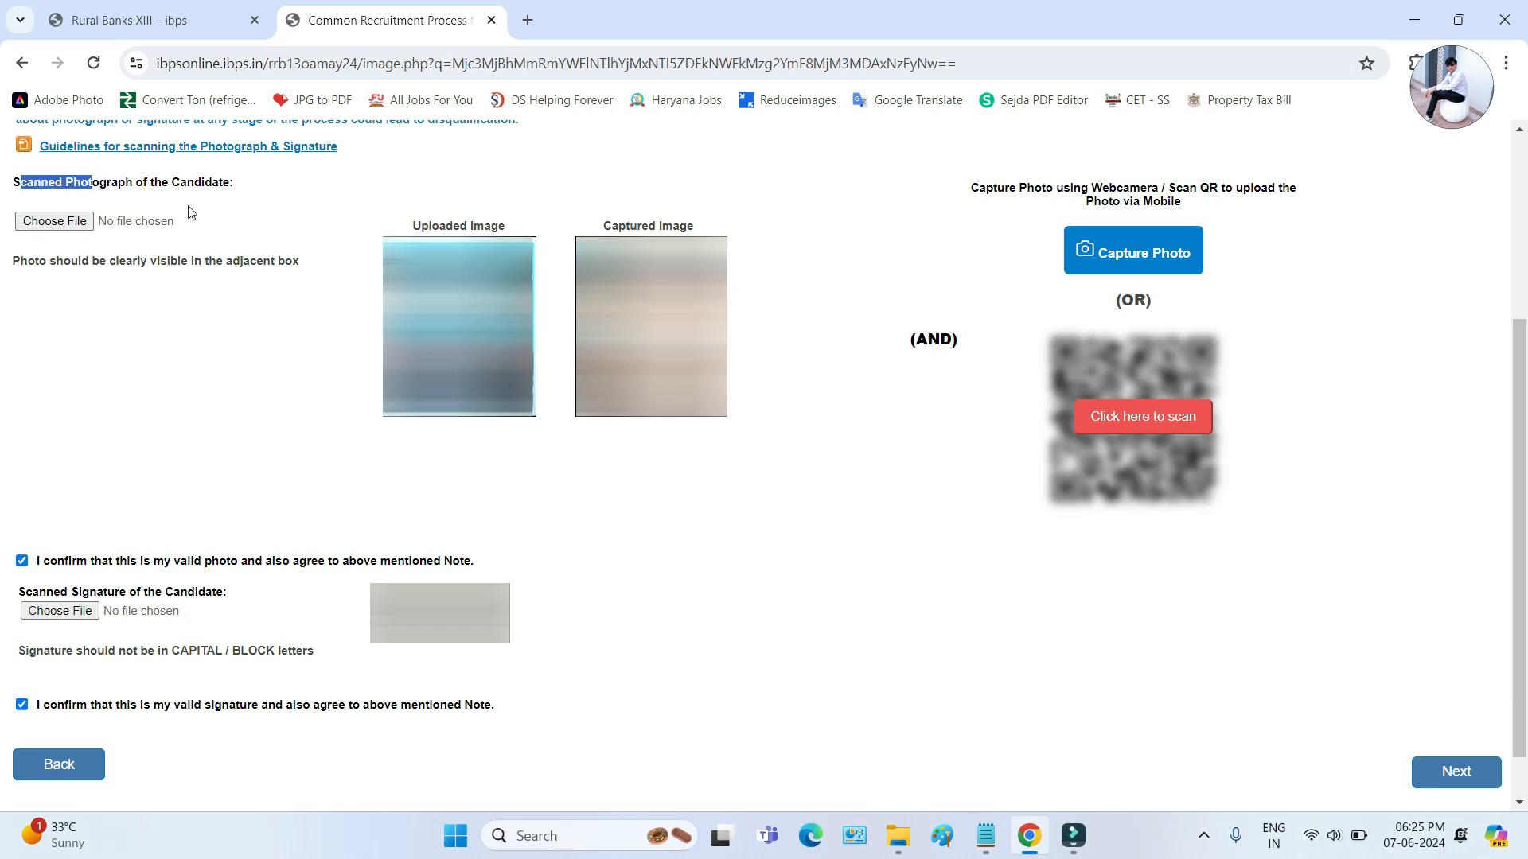
- Review the webcam and mobile photo capture options and reveal the QR code for uploading the photo via mobile
left_click_drag(994, 189, 1166, 192)
left_click(1258, 223)
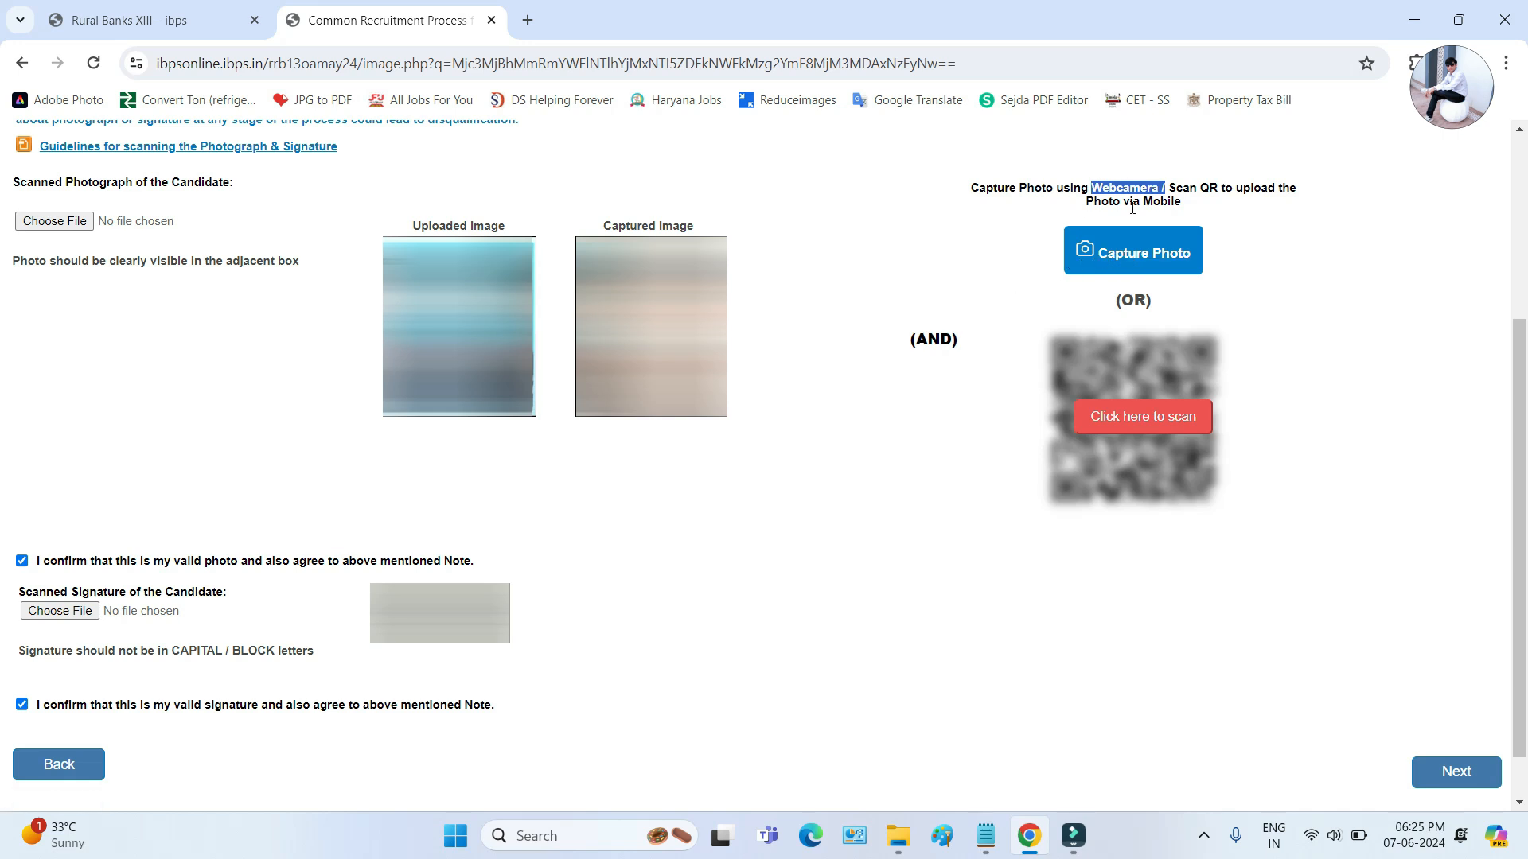
left_click(1145, 418)
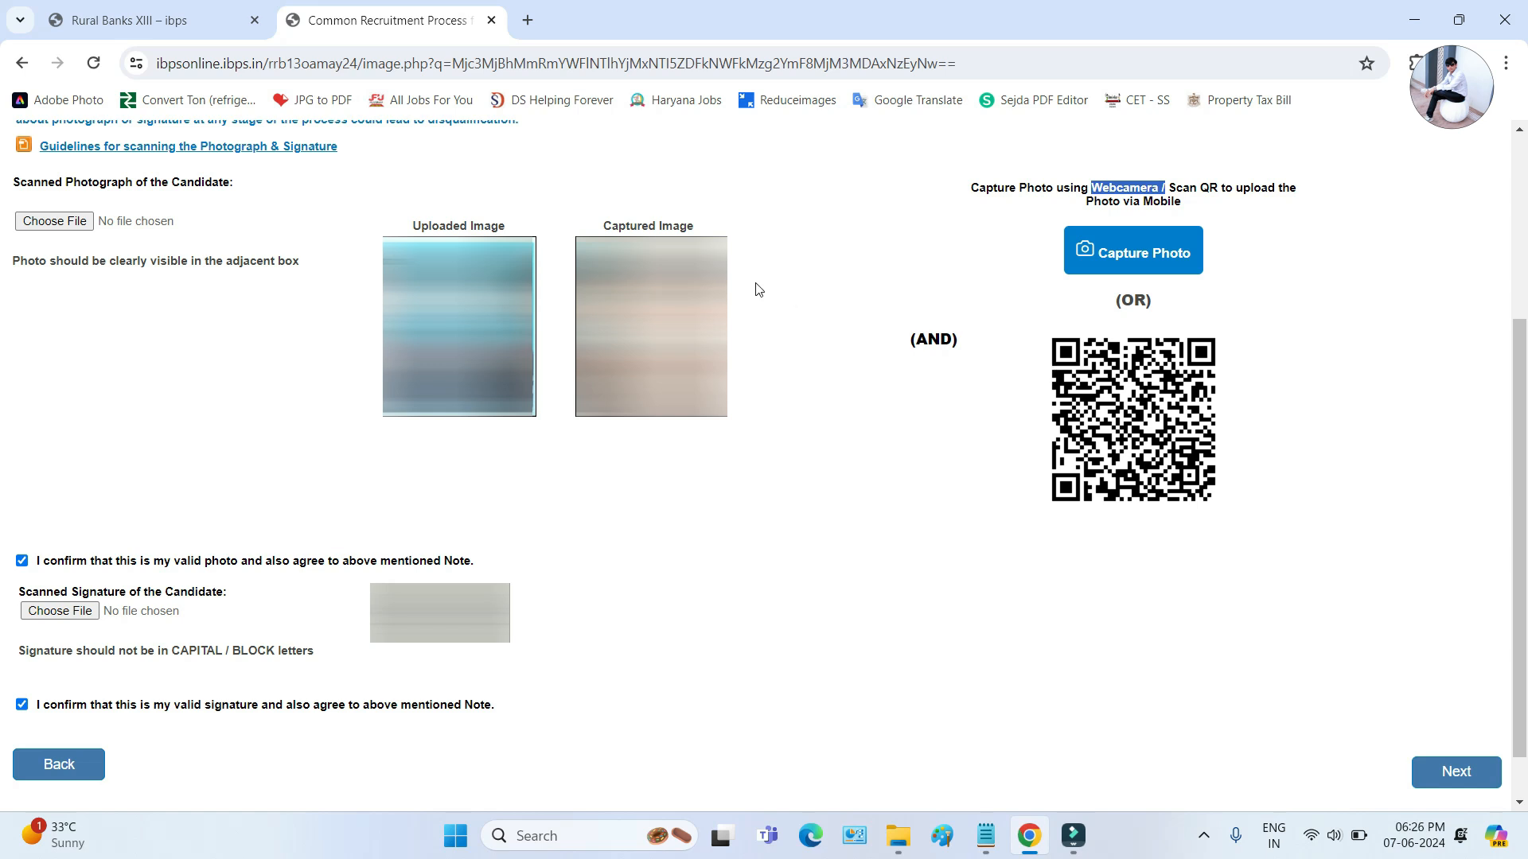
- Check the captured image preview, the photo visibility note, the photo confirmation statement and the scanned signature section
left_click_drag(607, 223, 699, 228)
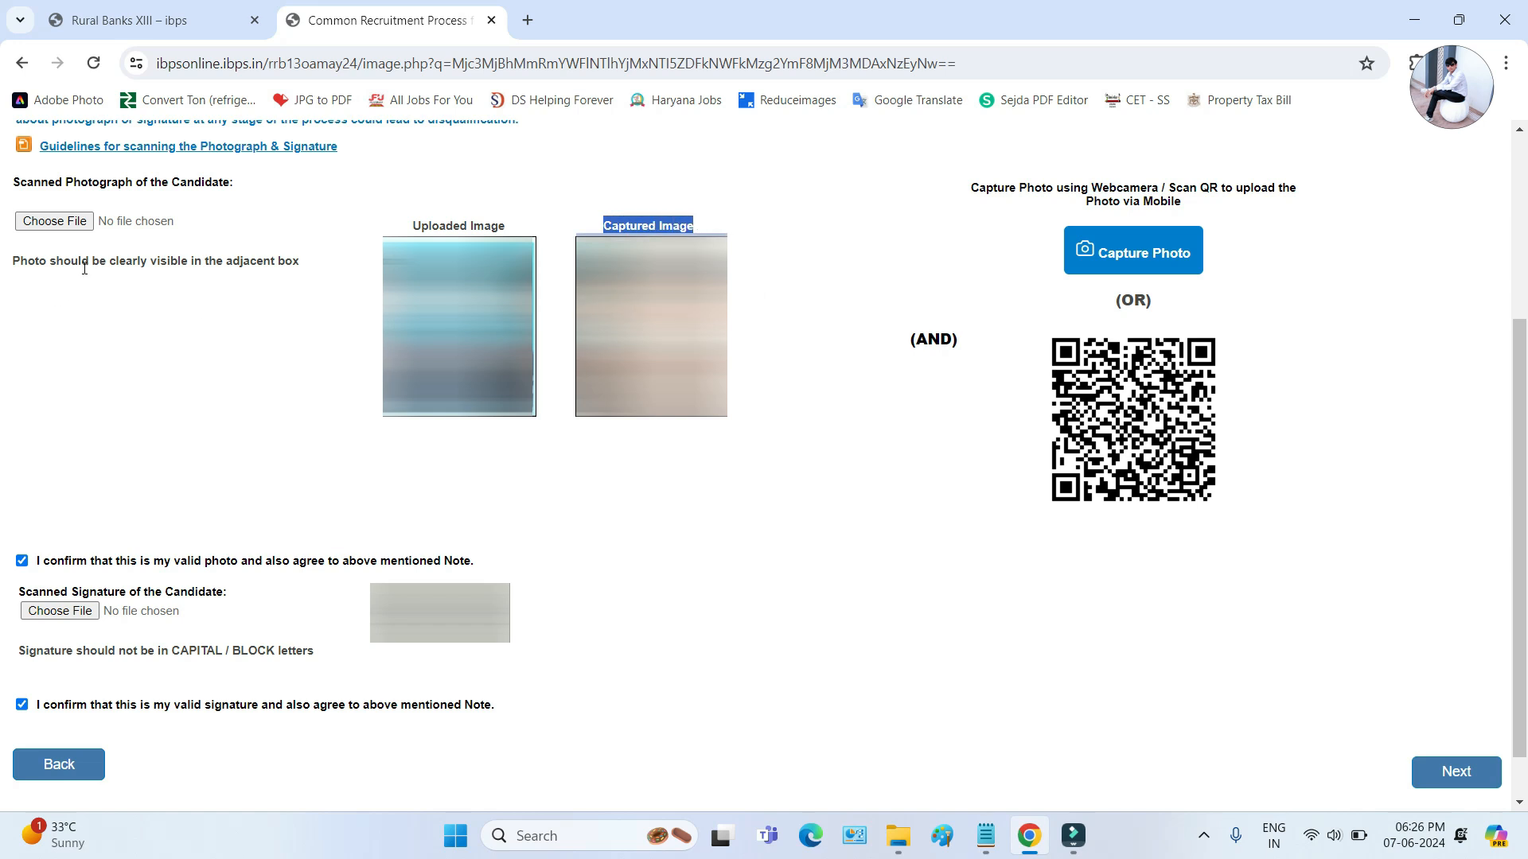
left_click_drag(81, 263, 216, 263)
left_click_drag(65, 564, 471, 566)
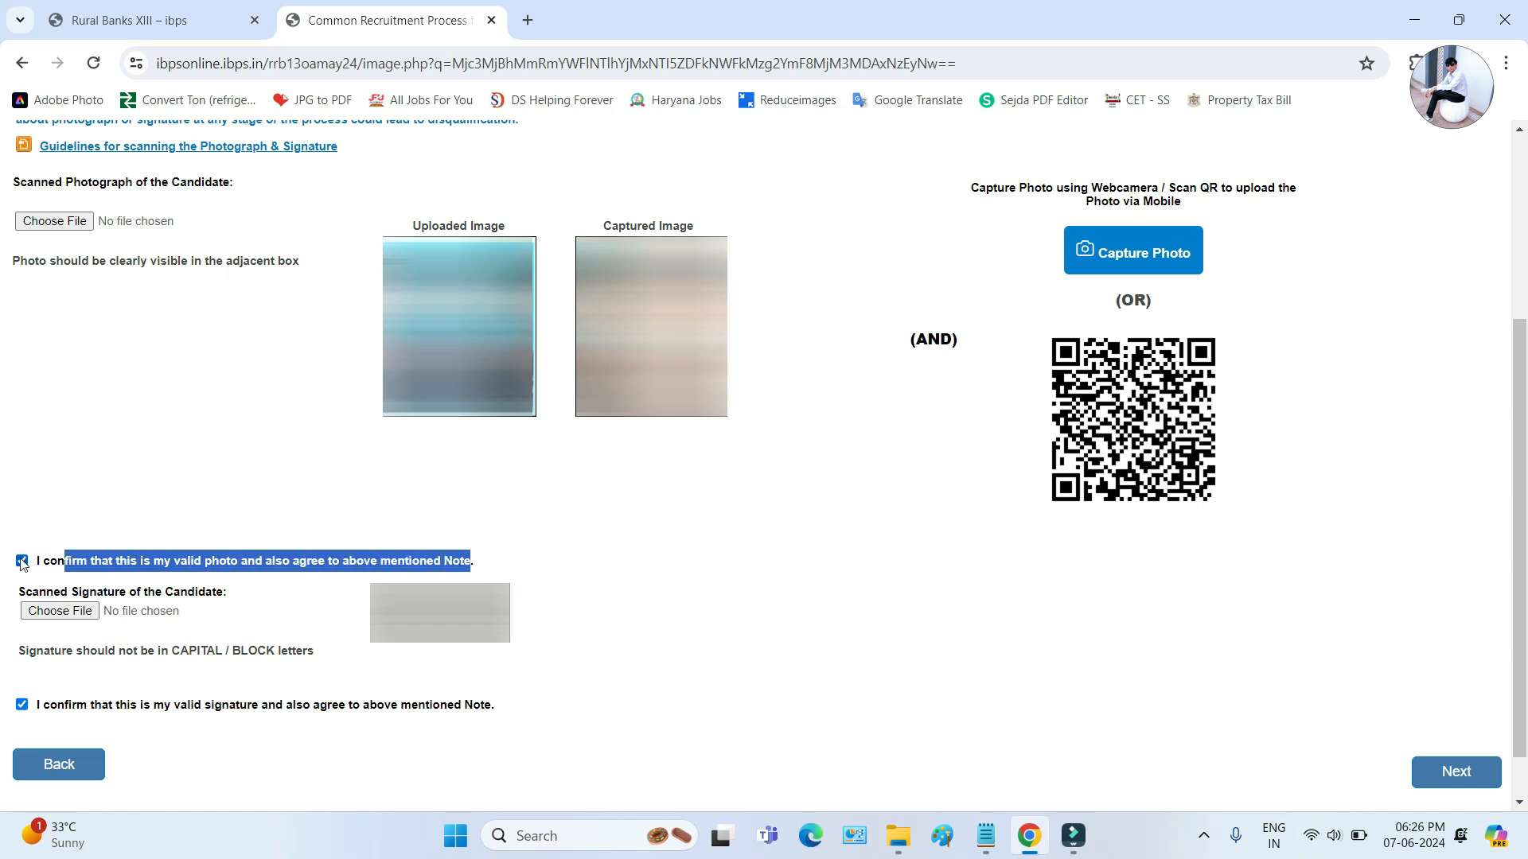
left_click_drag(80, 591, 136, 593)
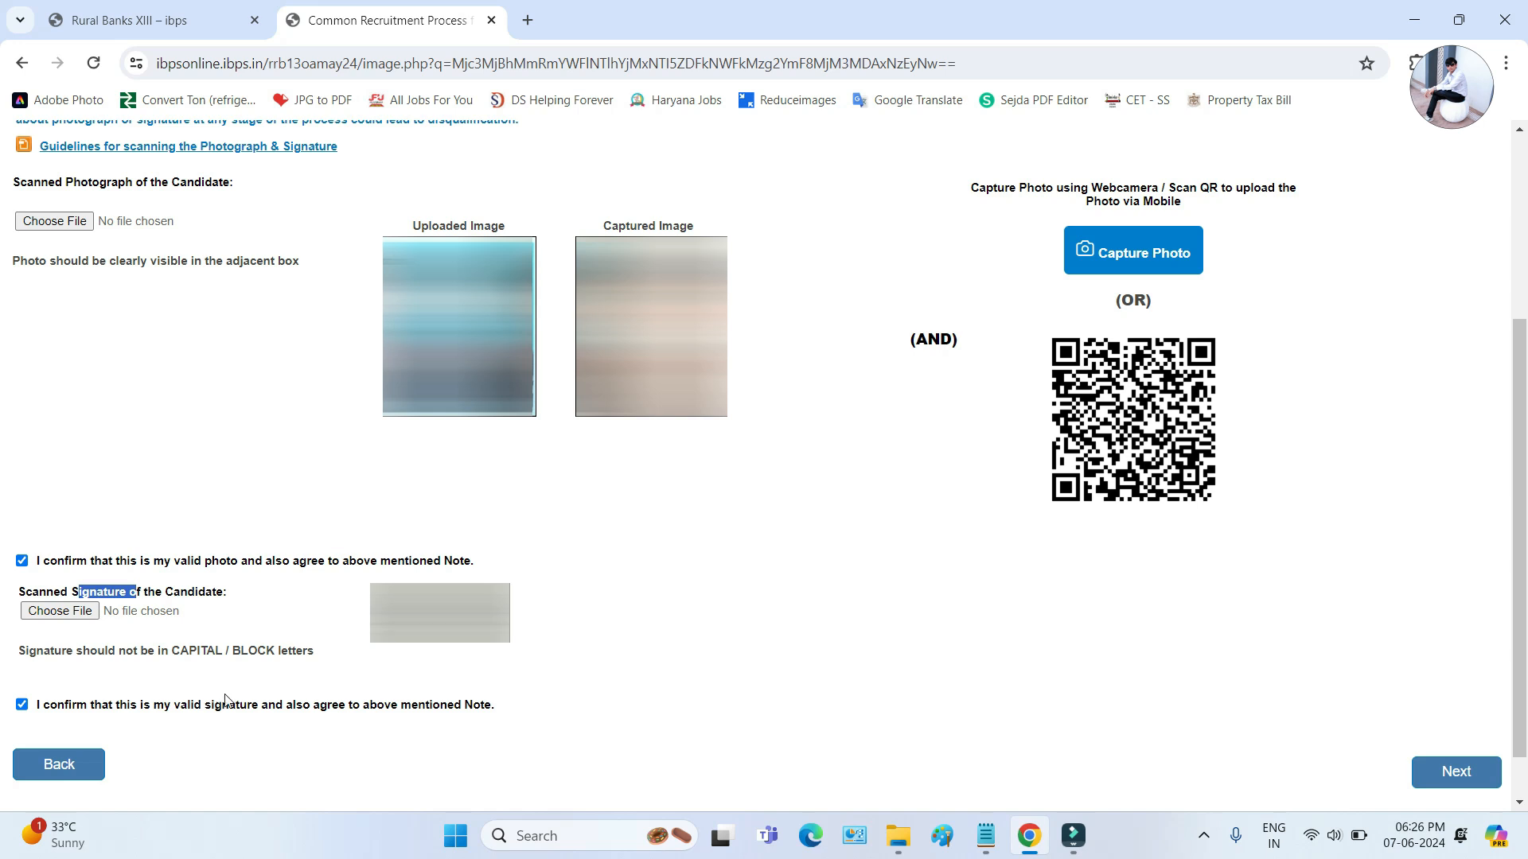
- Continue past the signature confirmation to the Details stage and answer No to the 40% and above benchmark disability question
left_click_drag(72, 705, 446, 718)
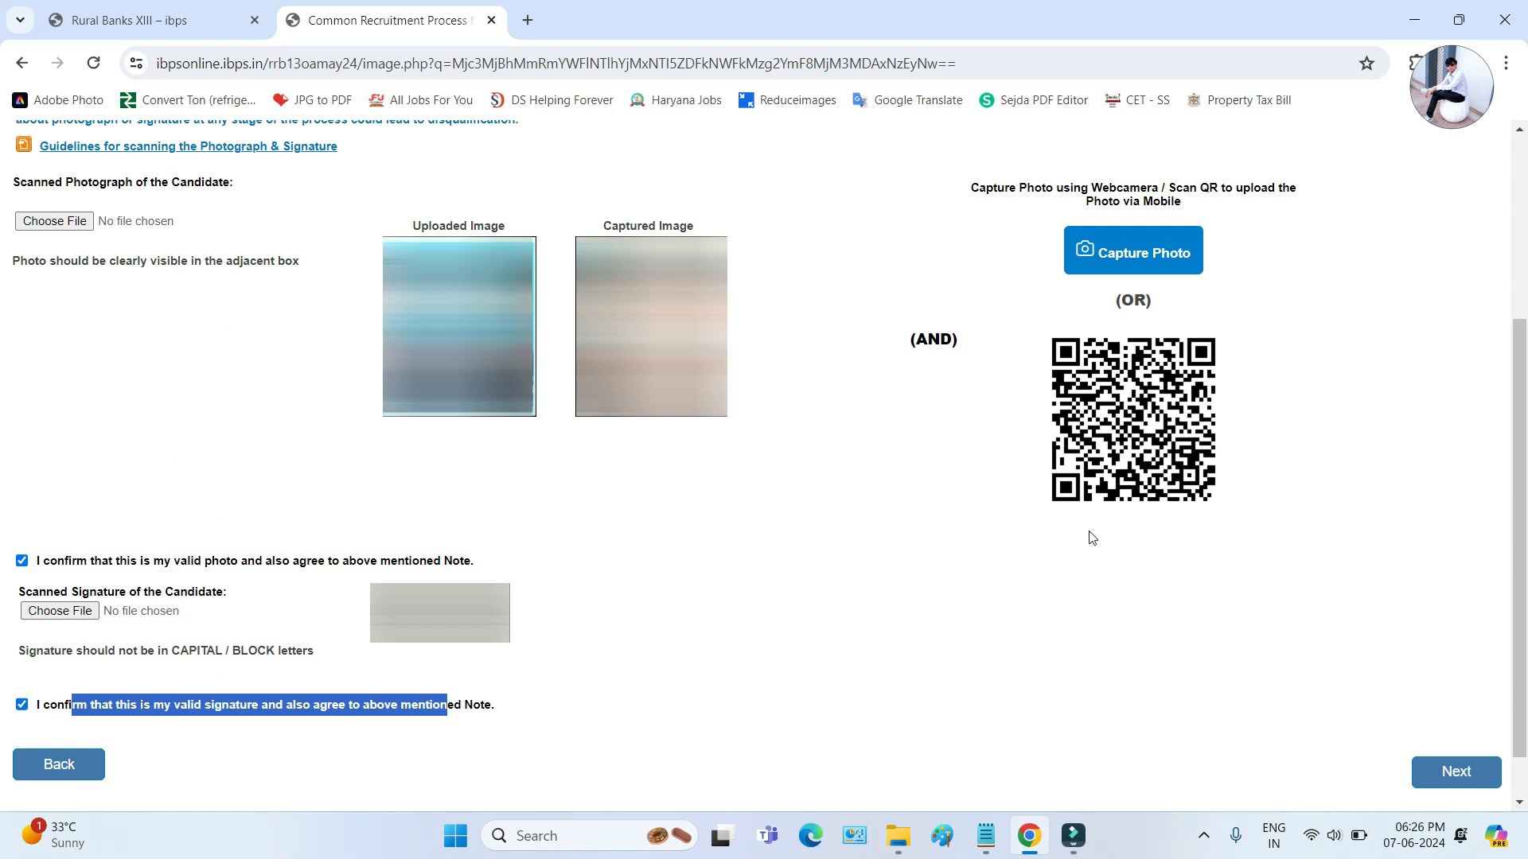
left_click(1441, 768)
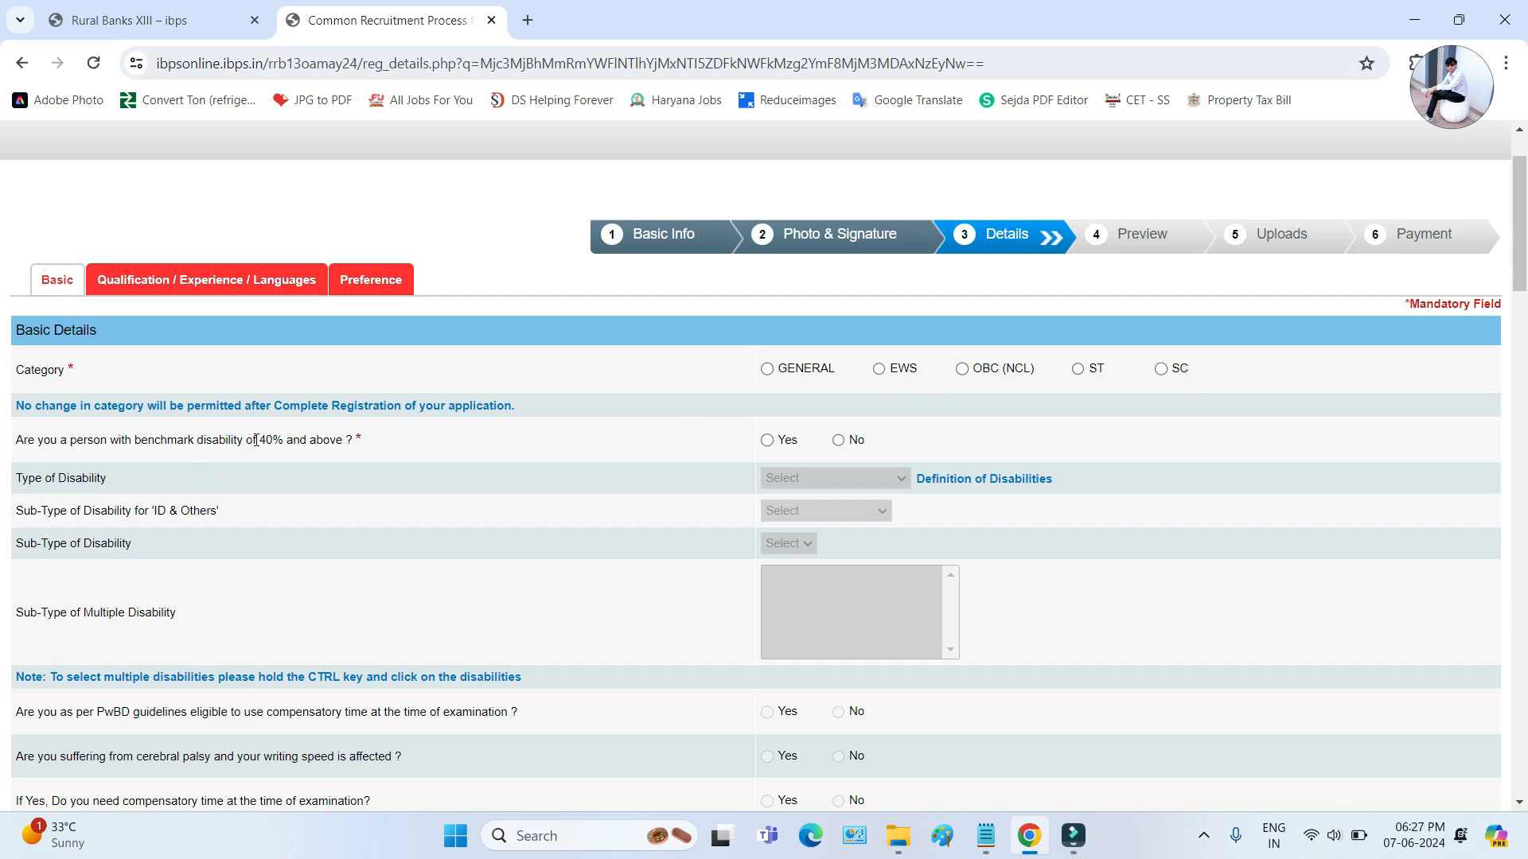
left_click(767, 443)
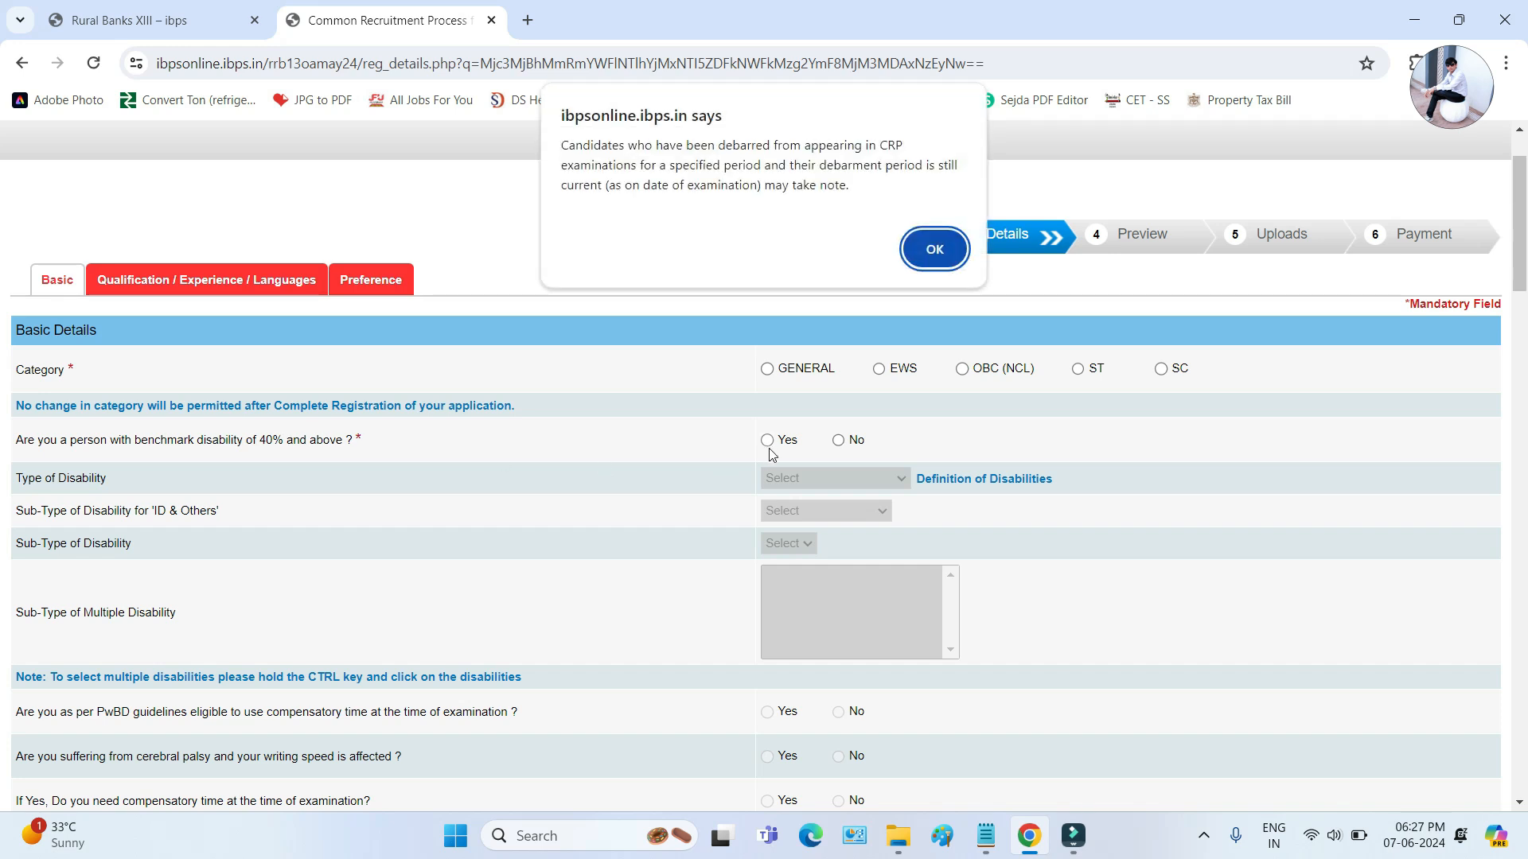
left_click(933, 253)
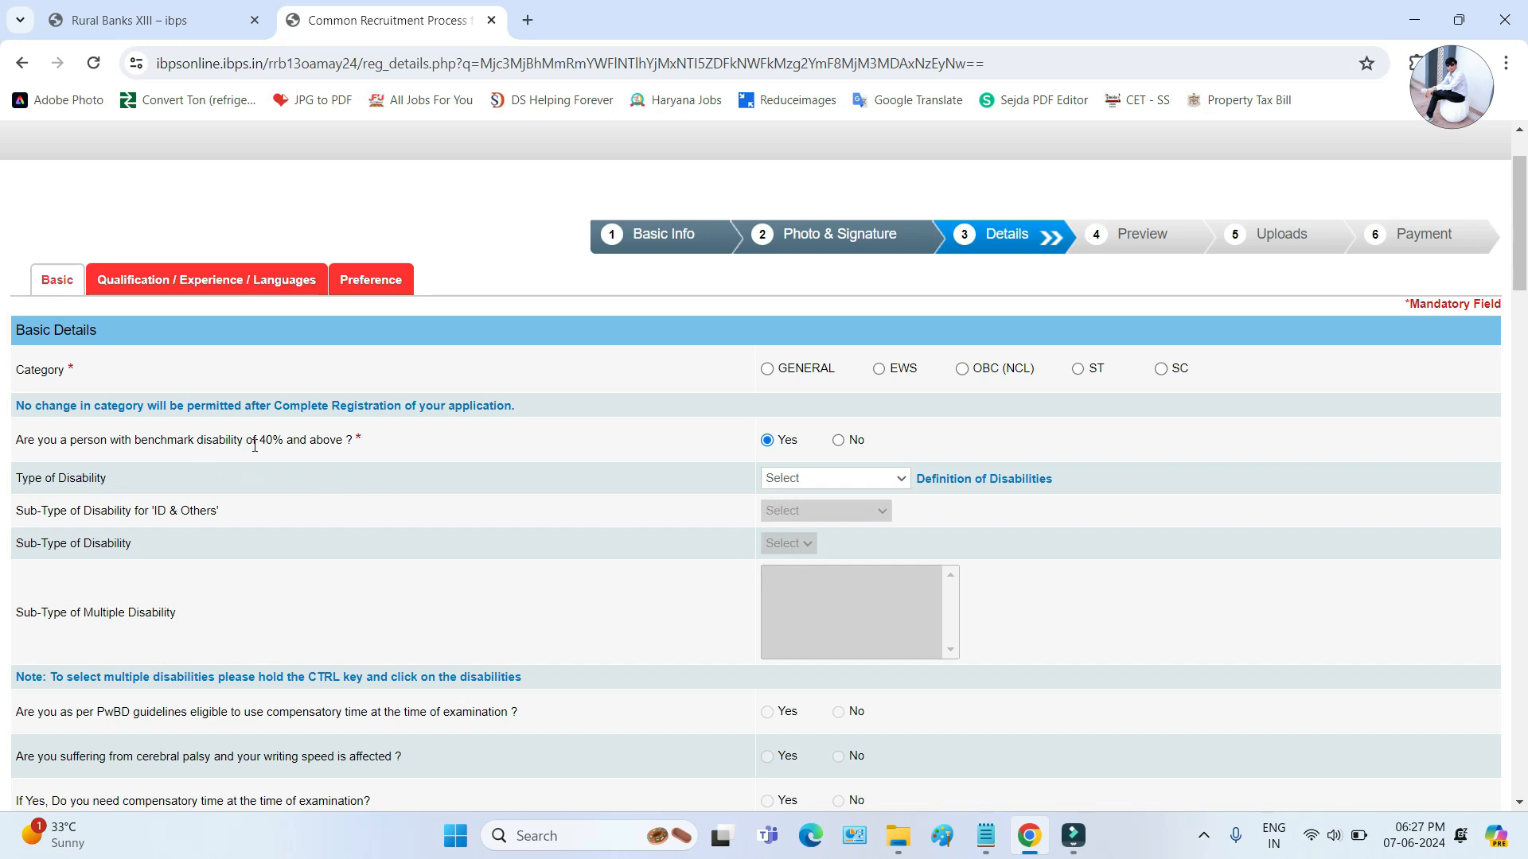
left_click(837, 440)
- Review the religion options and answer No to belonging to a Religious Minority Community
scroll(1027, 486, "down", 1)
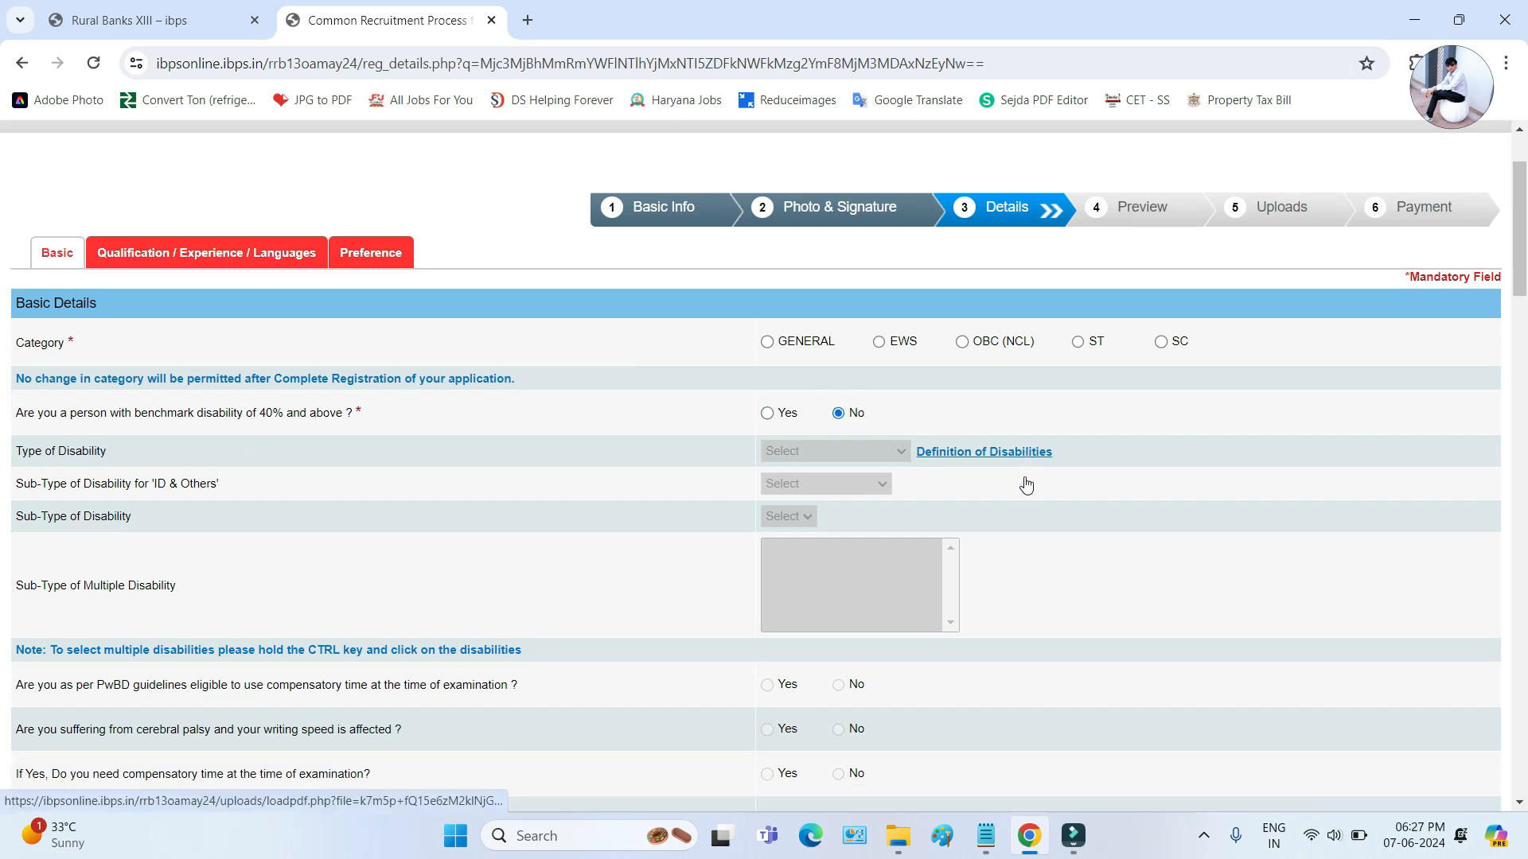
scroll(1026, 485, "down", 8)
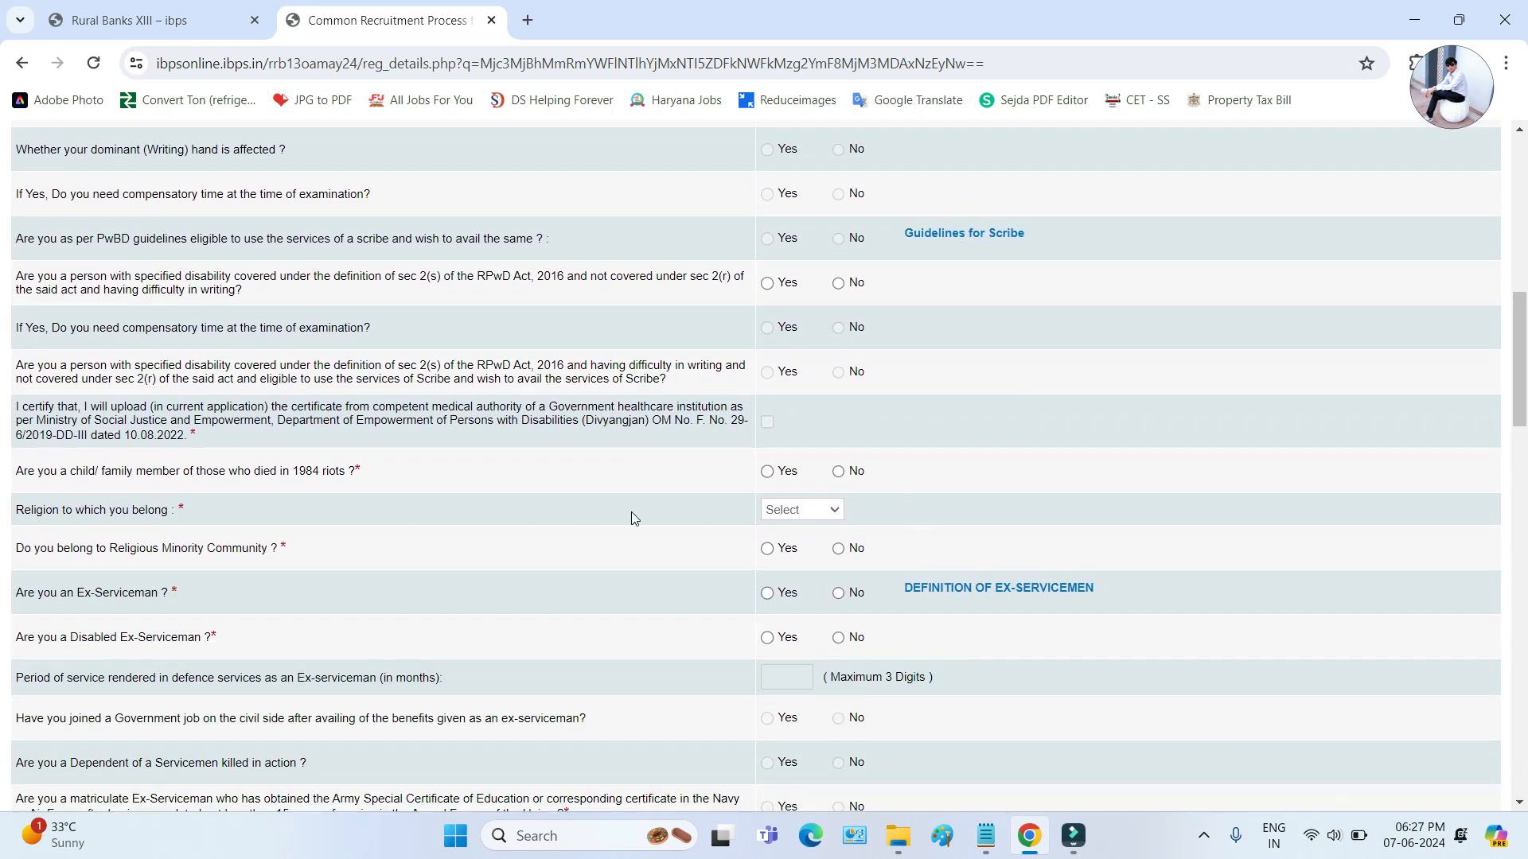
left_click(795, 509)
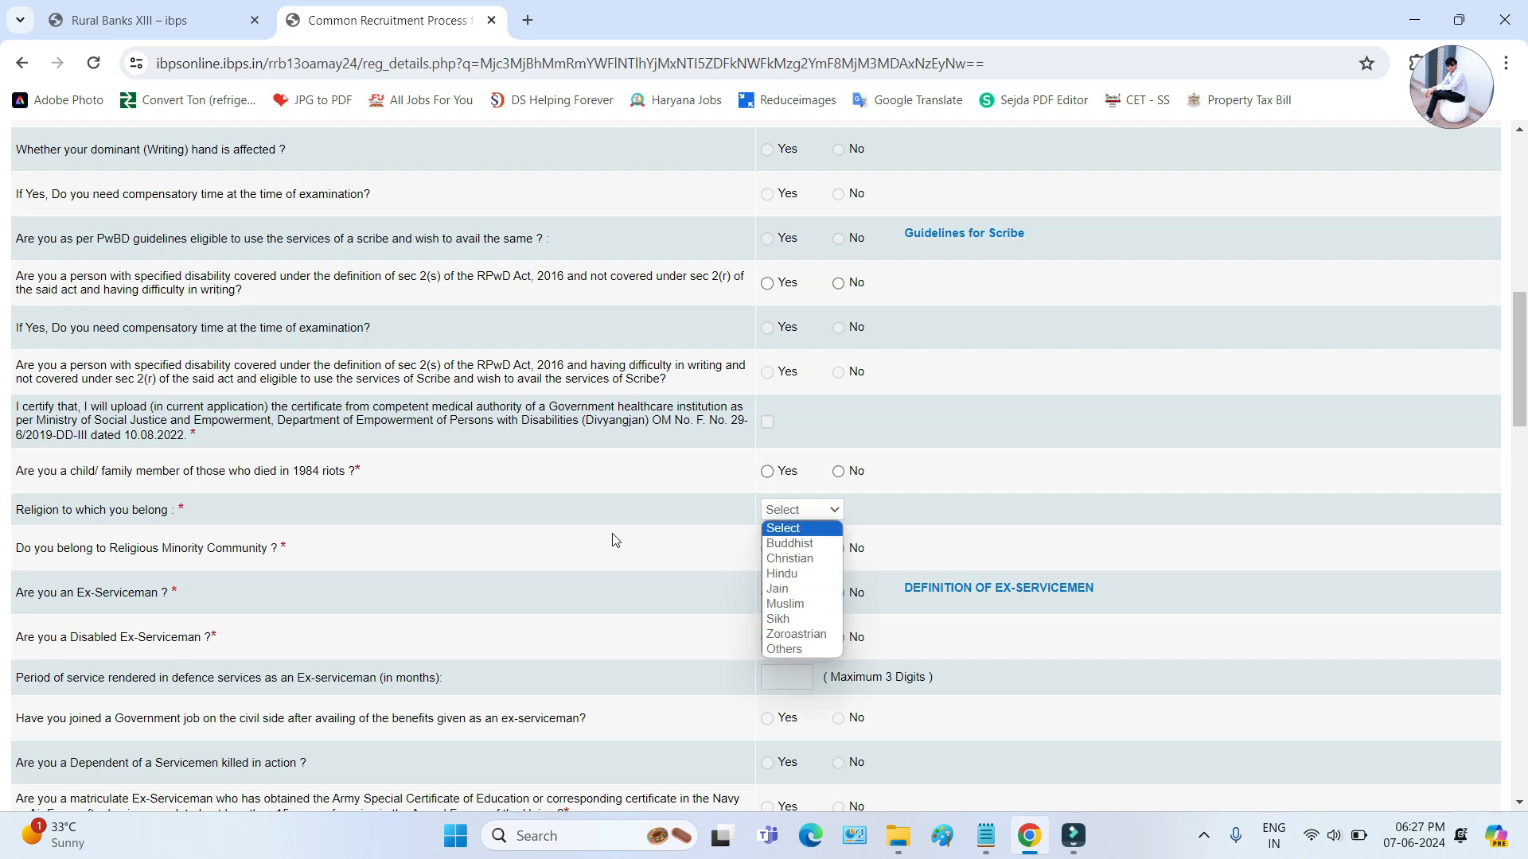
left_click(155, 549)
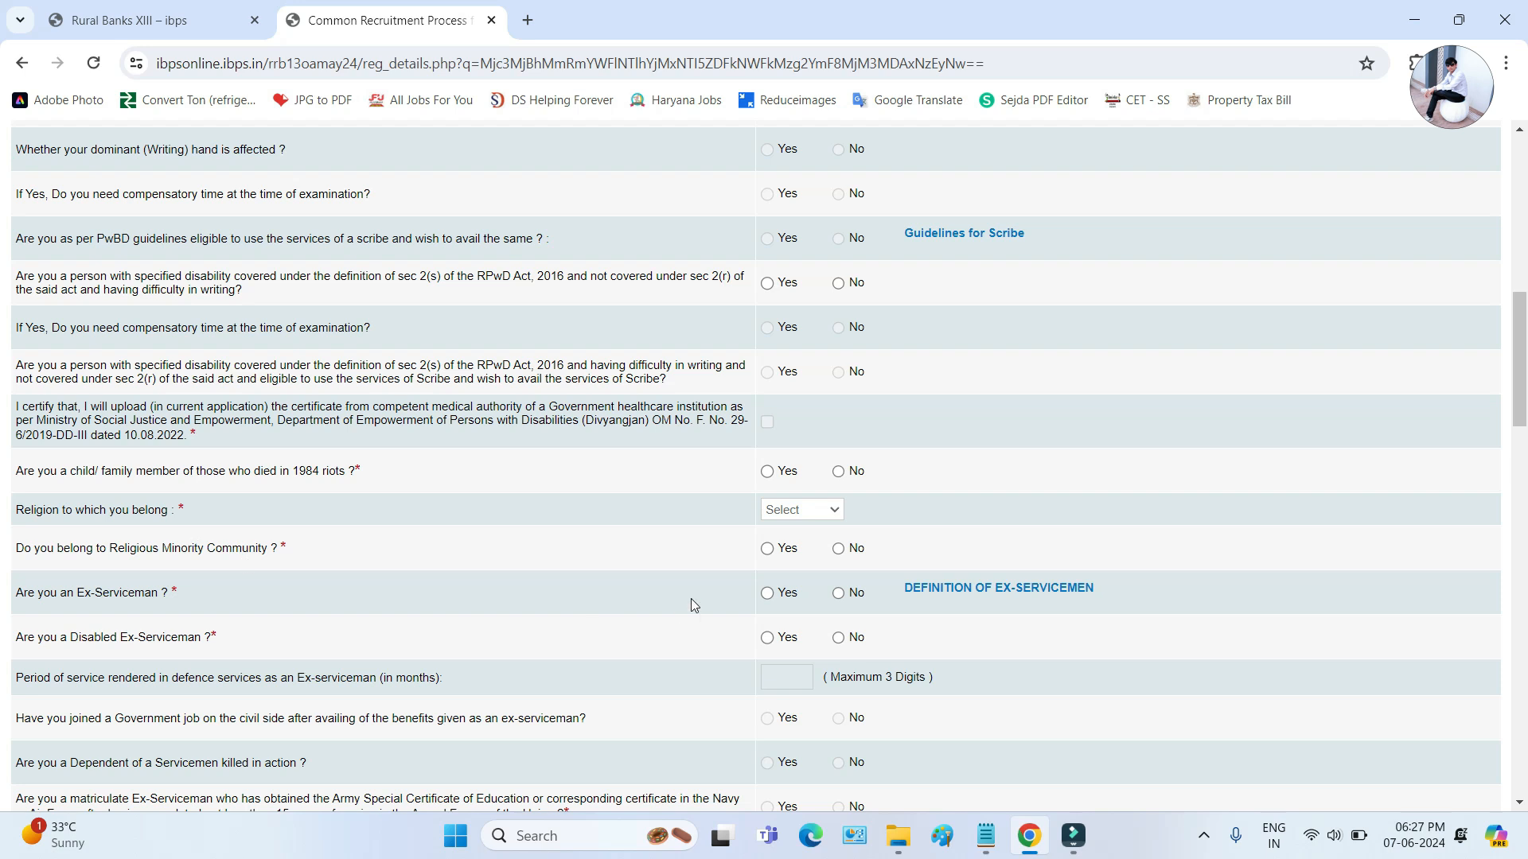
left_click(767, 548)
left_click(838, 550)
- Try the service period and civil-side Government job fields for ex-servicemen, and answer No to being an Ex-Serviceman
left_click(767, 594)
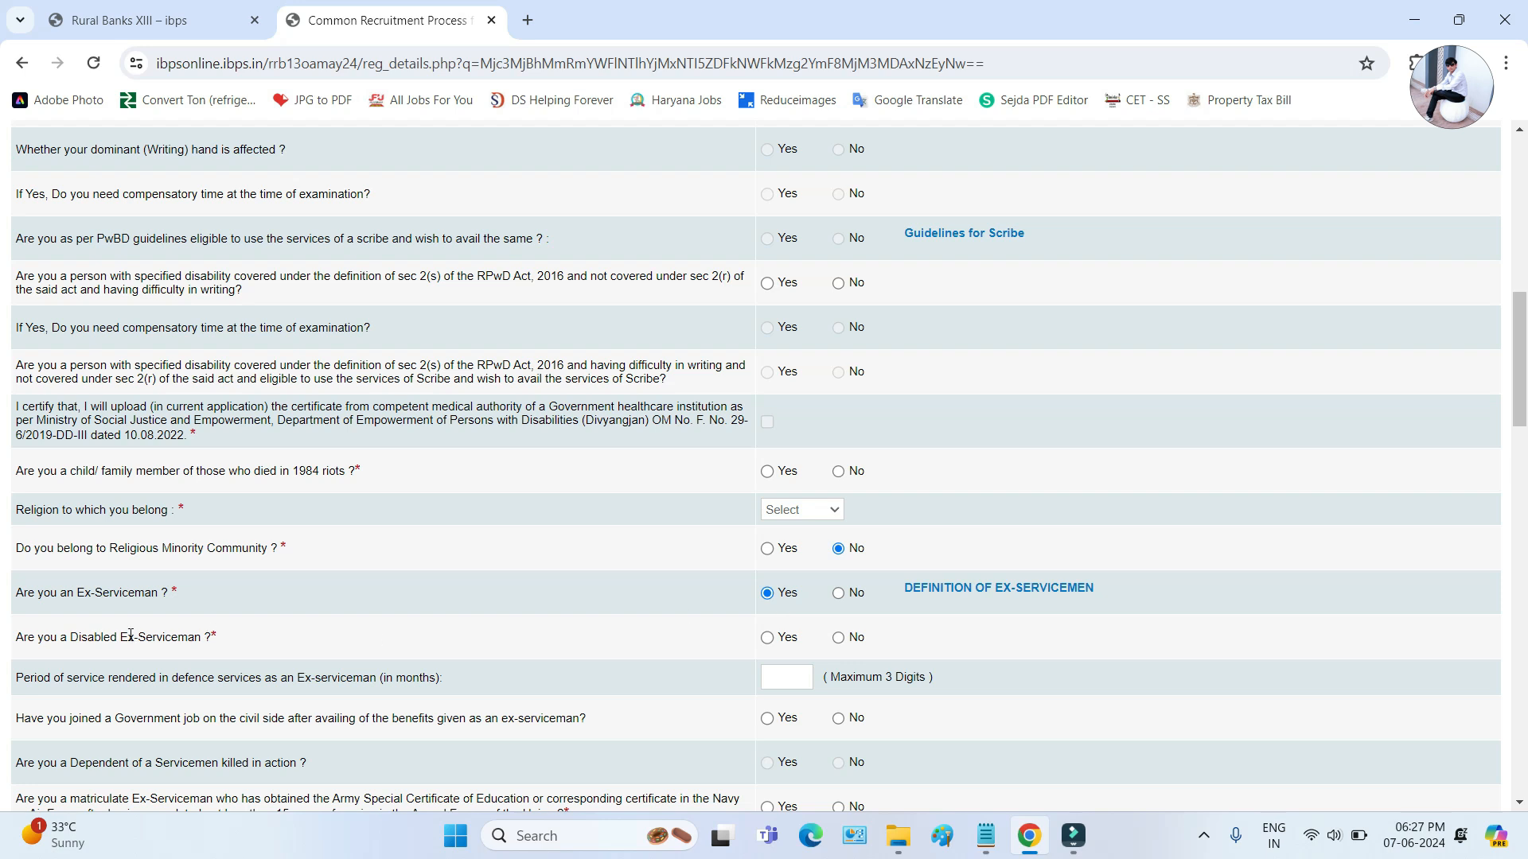
left_click(771, 677)
left_click(767, 718)
left_click(839, 720)
left_click(839, 593)
- Answer No to the widow / divorced women relaxation and No to having appeared for the CWE/CRP-RRB earlier
scroll(839, 593, "down", 8)
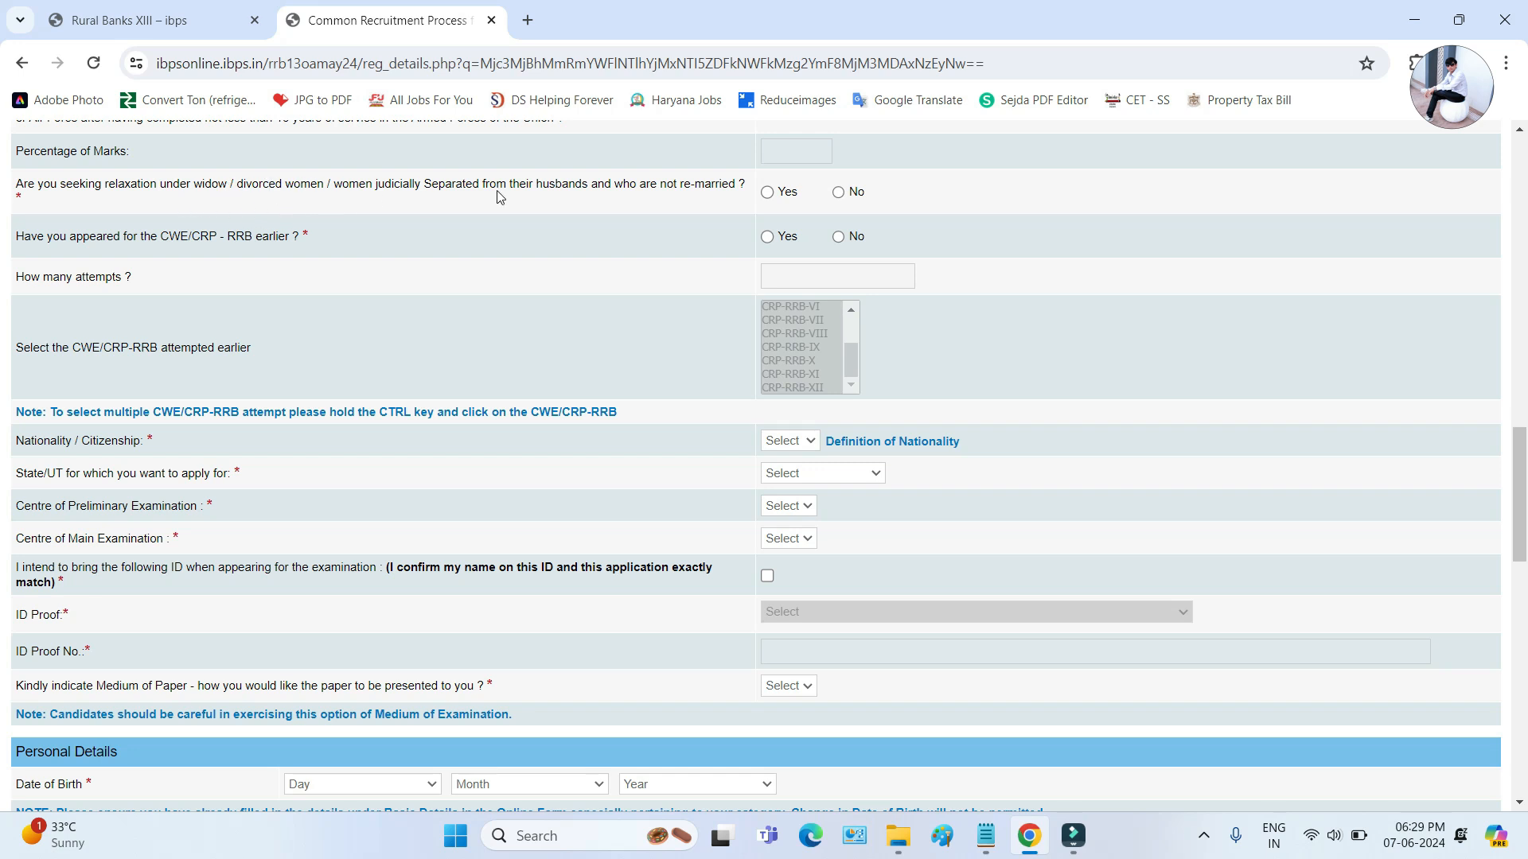
left_click(837, 193)
left_click(768, 237)
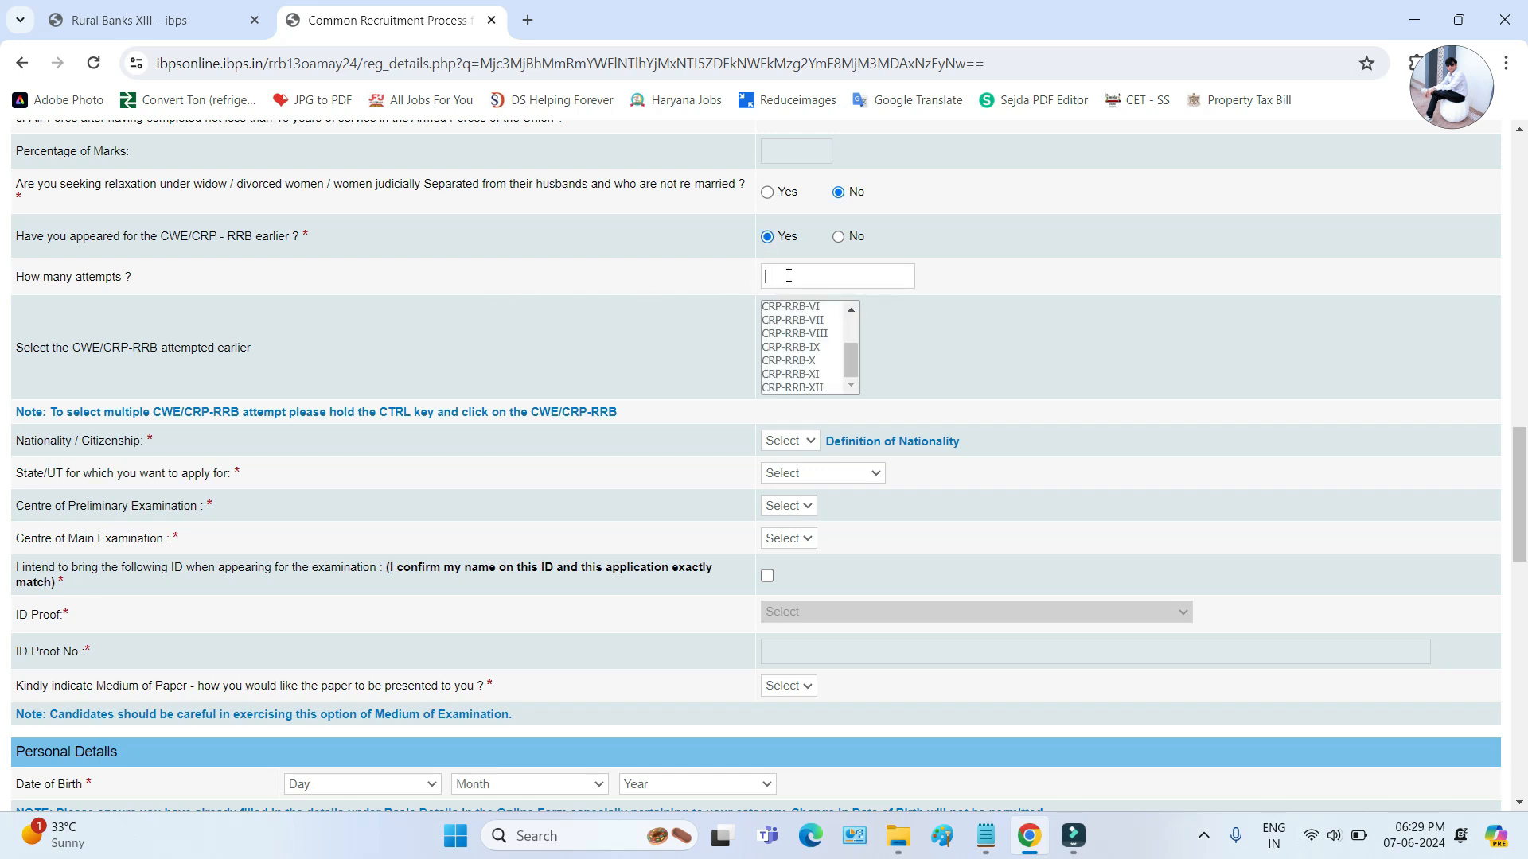
scroll(784, 335, "down", 2)
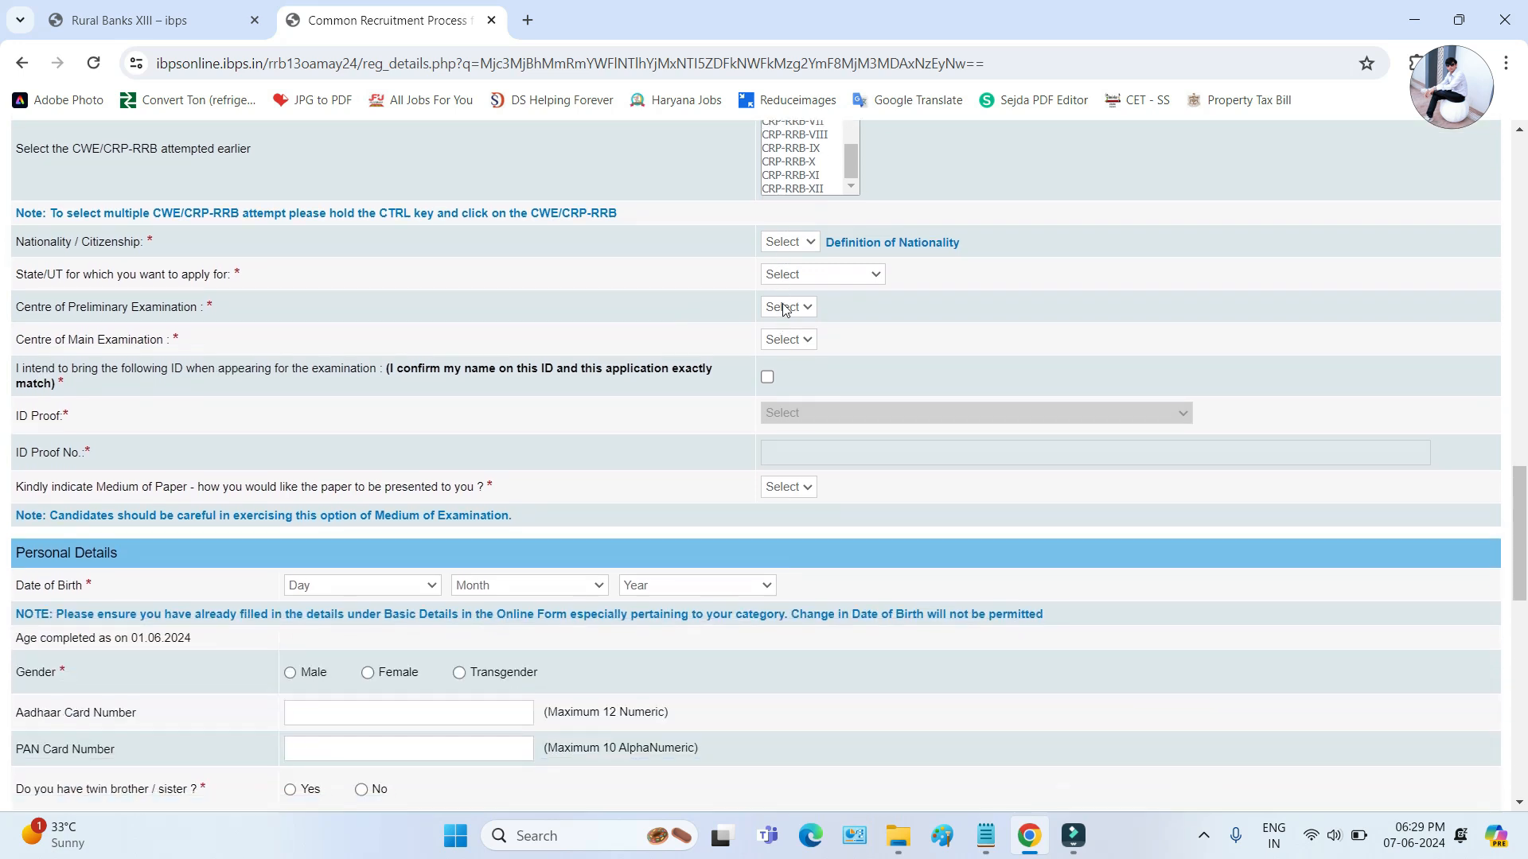
scroll(783, 309, "up", 1)
scroll(804, 247, "up", 3)
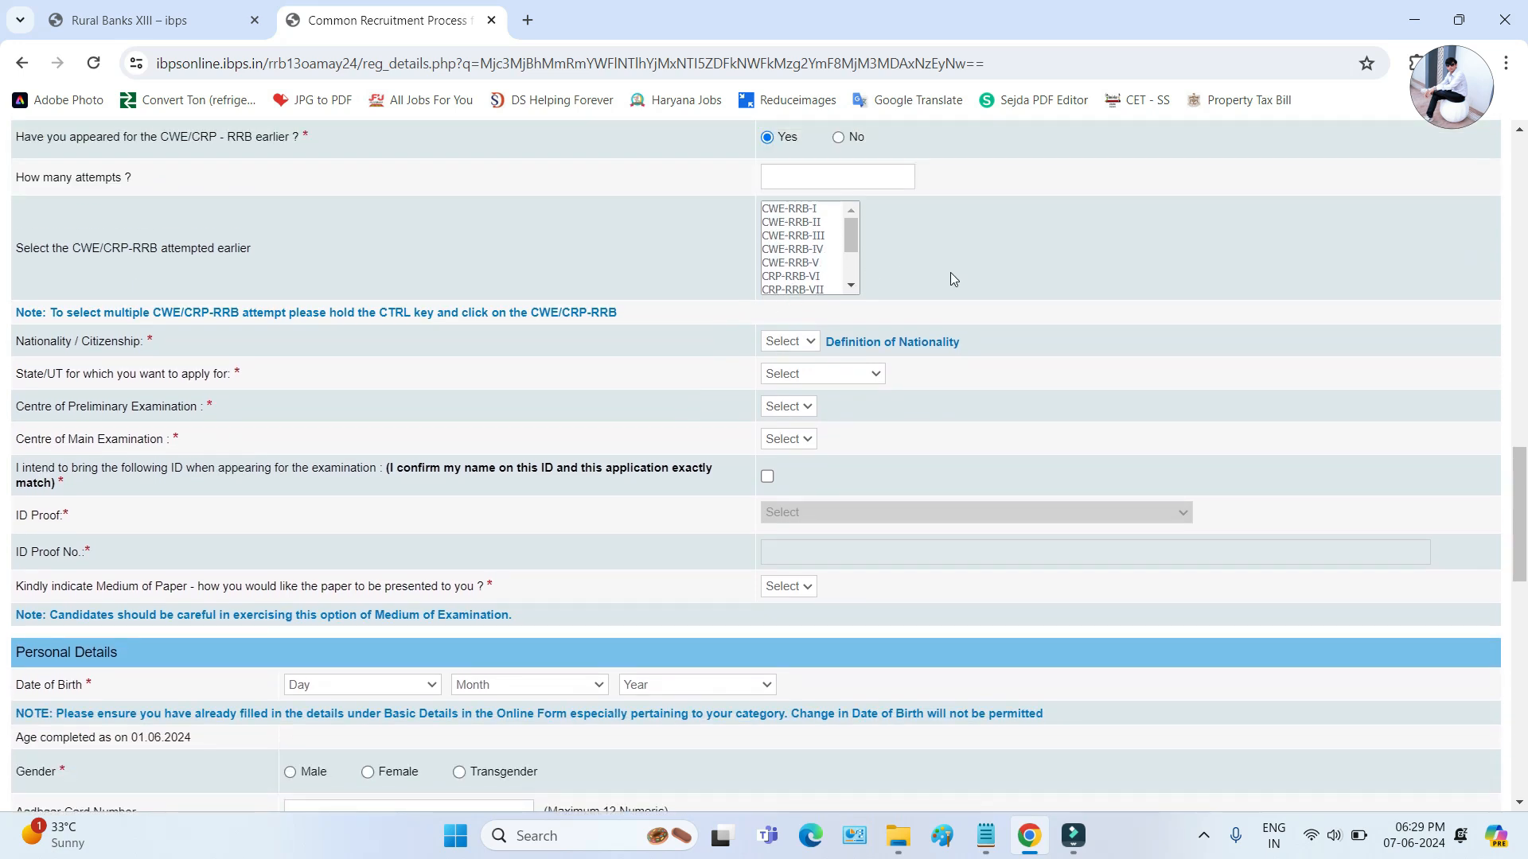
scroll(952, 273, "up", 1)
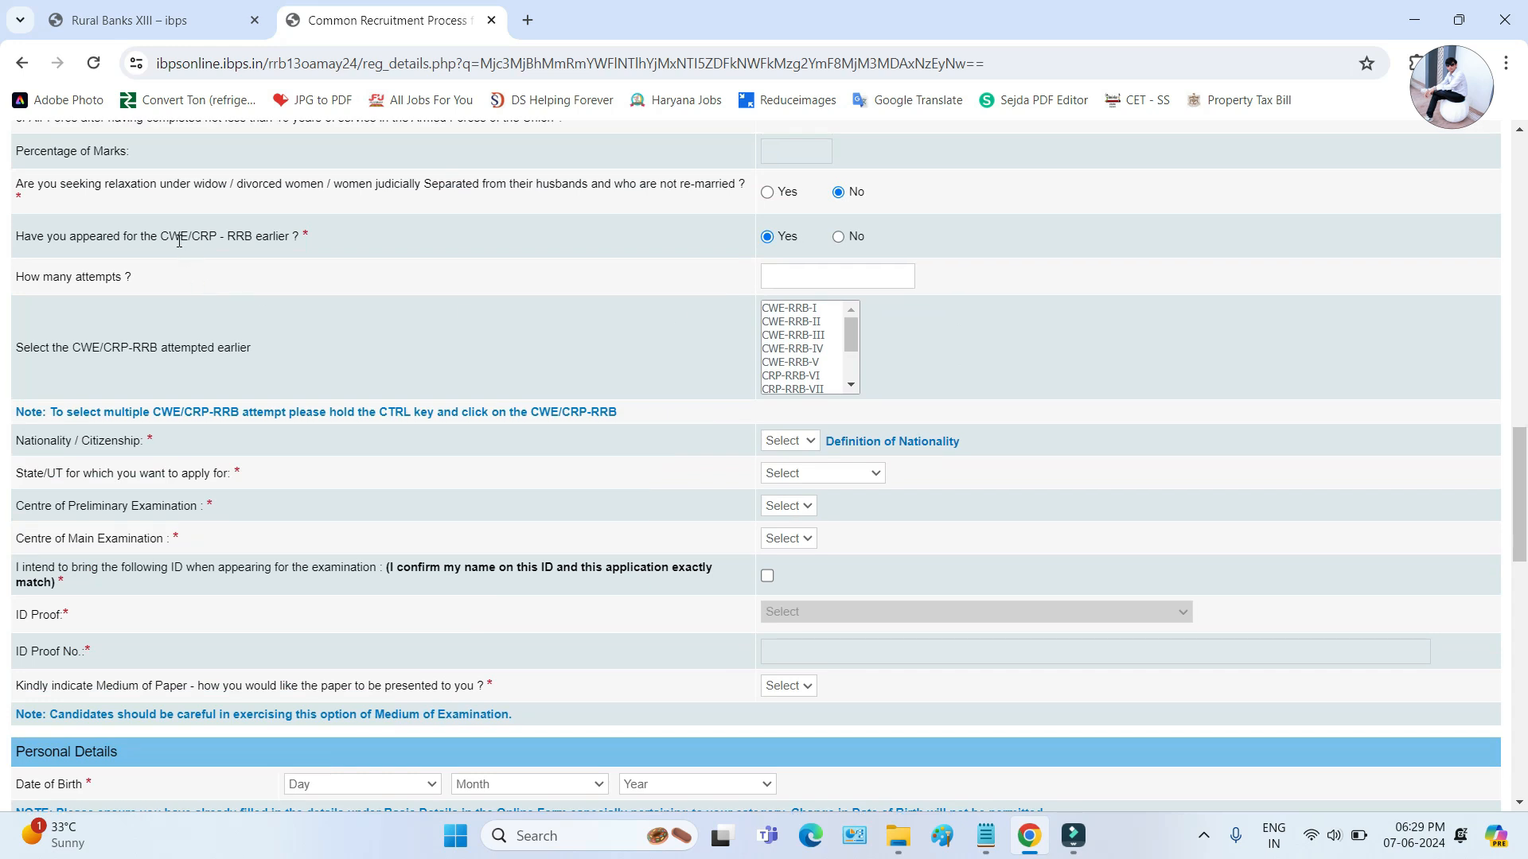
left_click(836, 237)
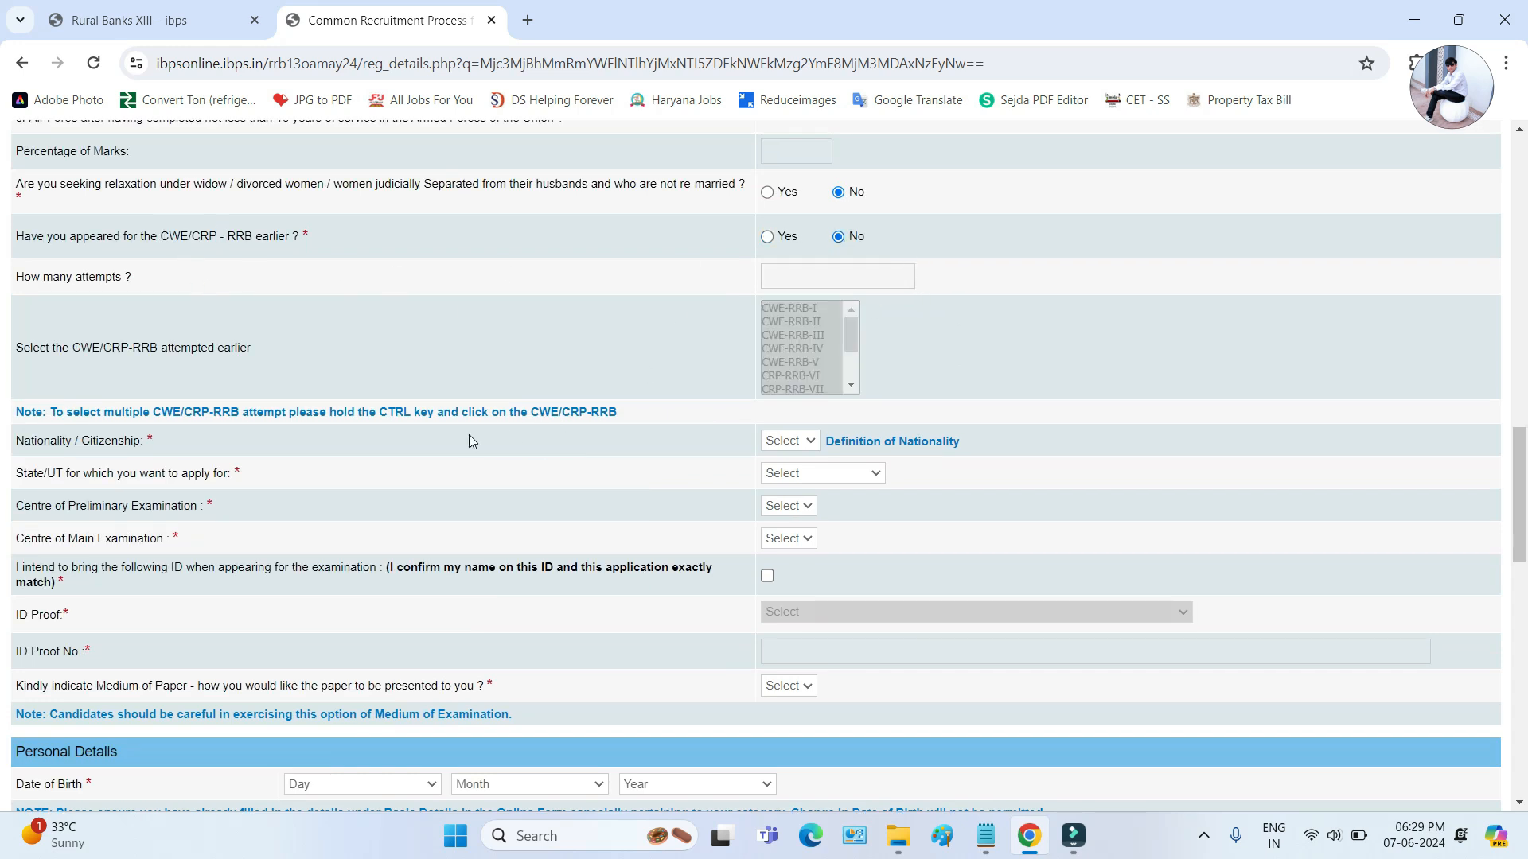
- Set the nationality to Indian and the state to apply for to Gujarat
left_click(786, 444)
left_click(789, 481)
left_click(824, 480)
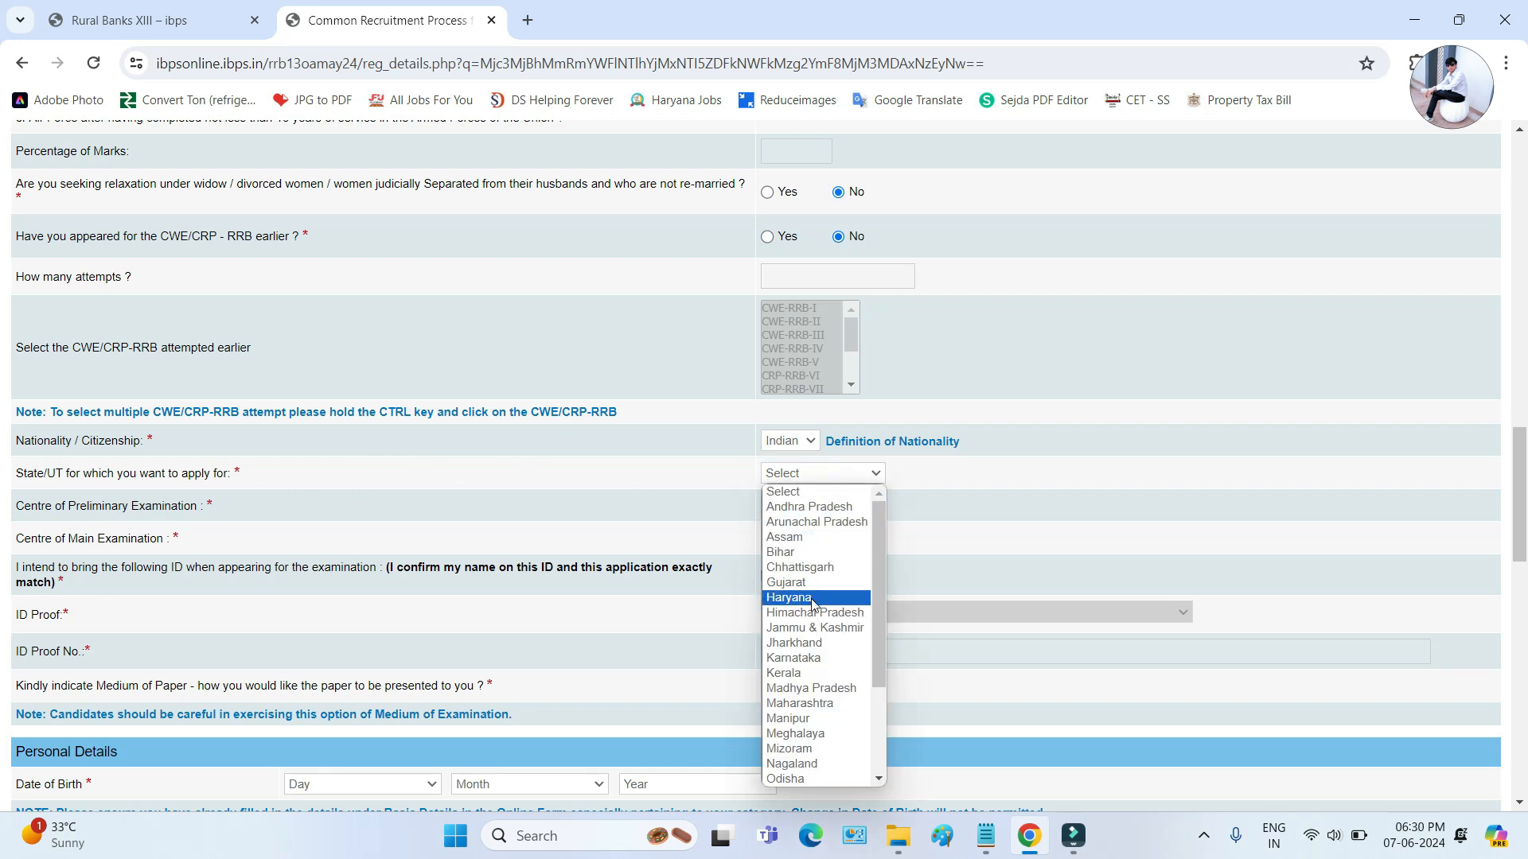
left_click(619, 545)
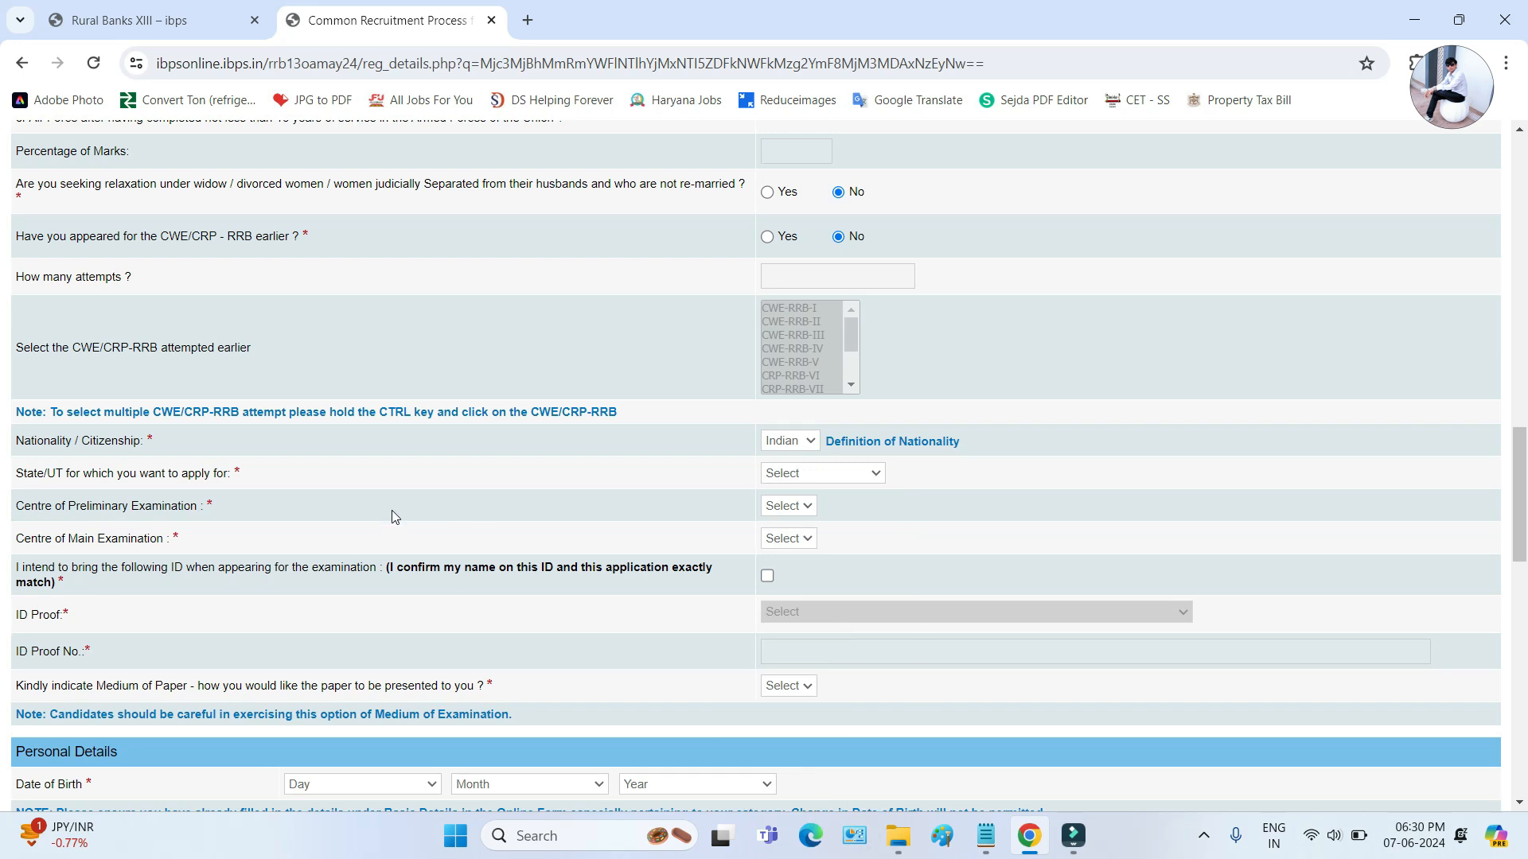
key("g")
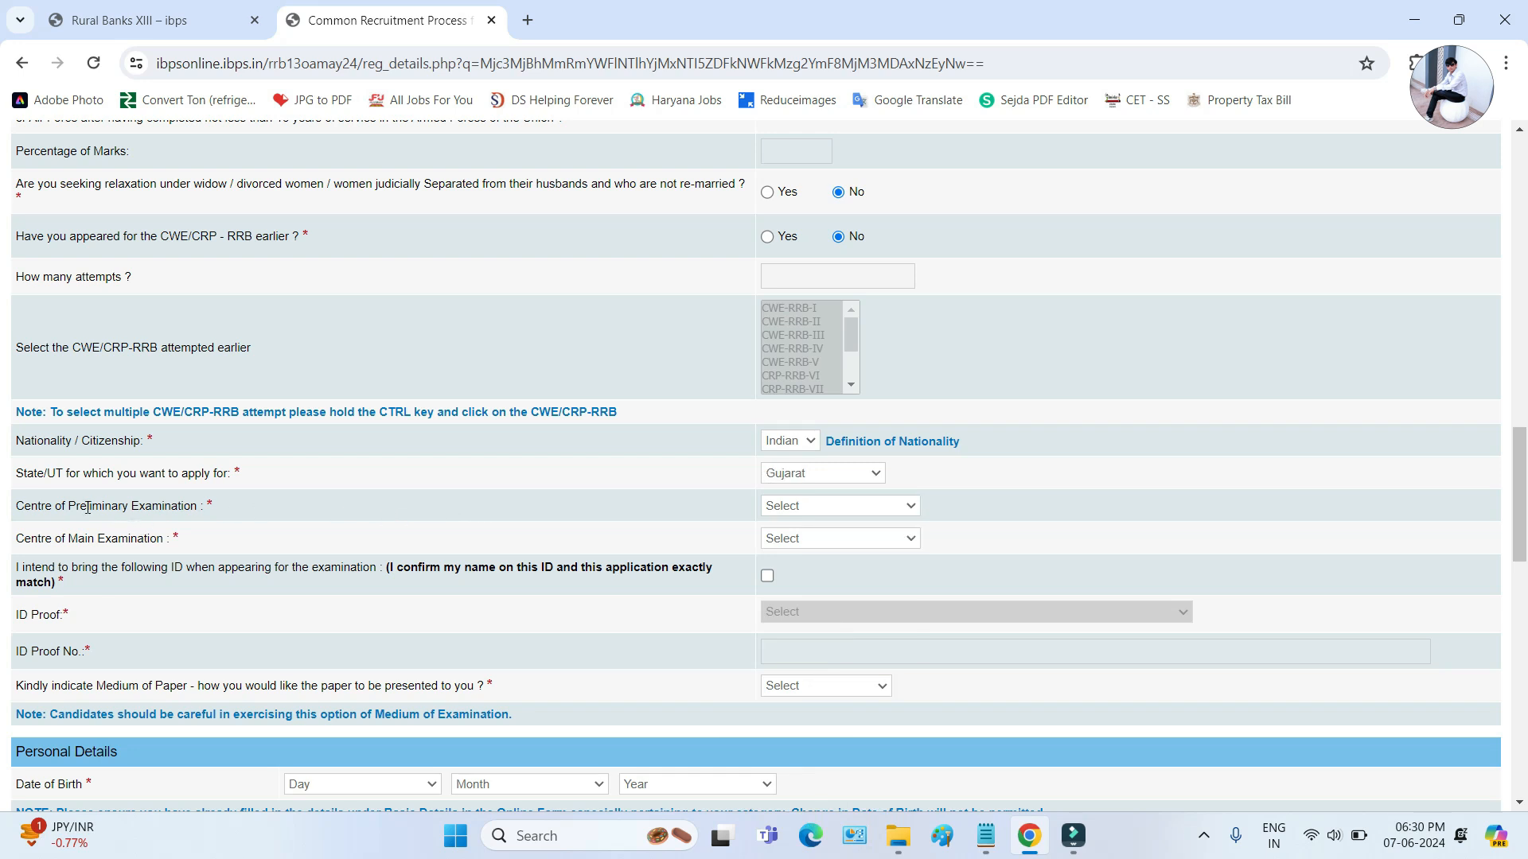
- Choose Jamnagar as the preliminary examination centre and Rajkot as the main examination centre
left_click(777, 507)
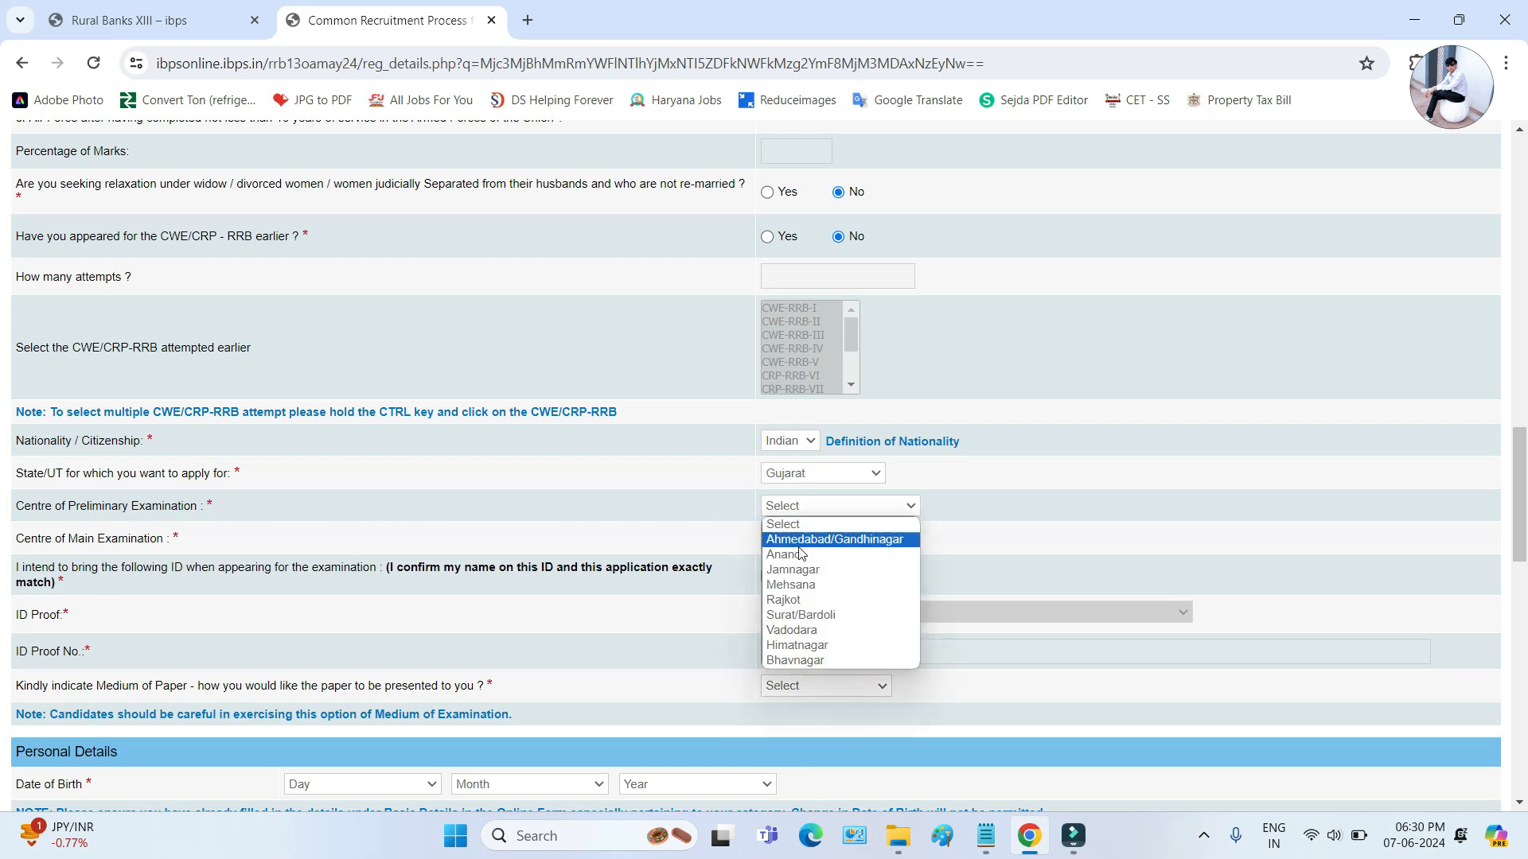
left_click(804, 570)
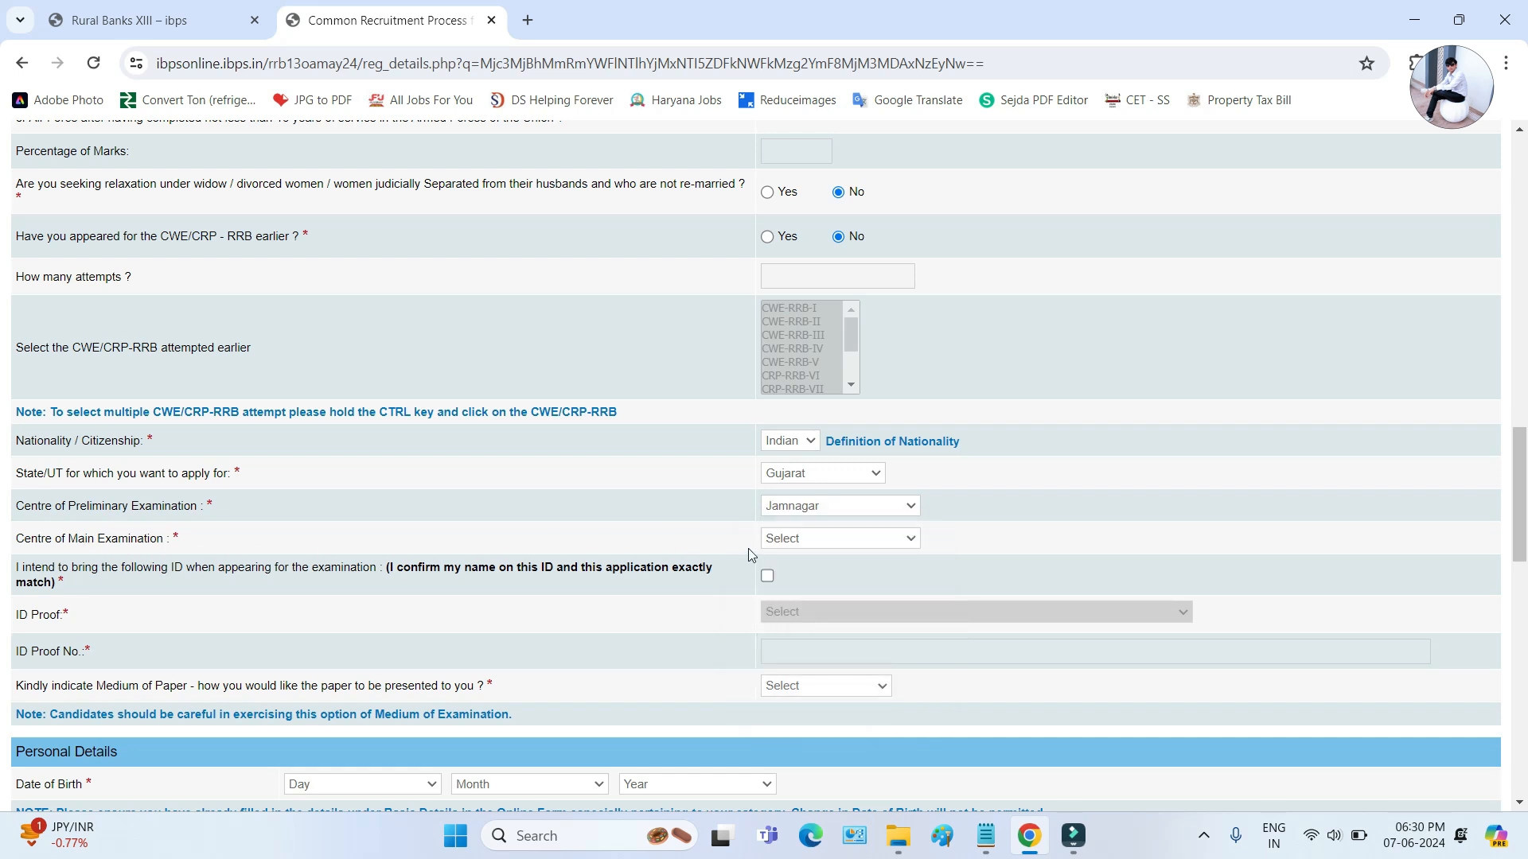
left_click(805, 541)
left_click(810, 587)
- Confirm the declaration that the name on the ID matches the application, and review the ID proof types and medium-of-paper options
left_click(767, 575)
left_click(804, 614)
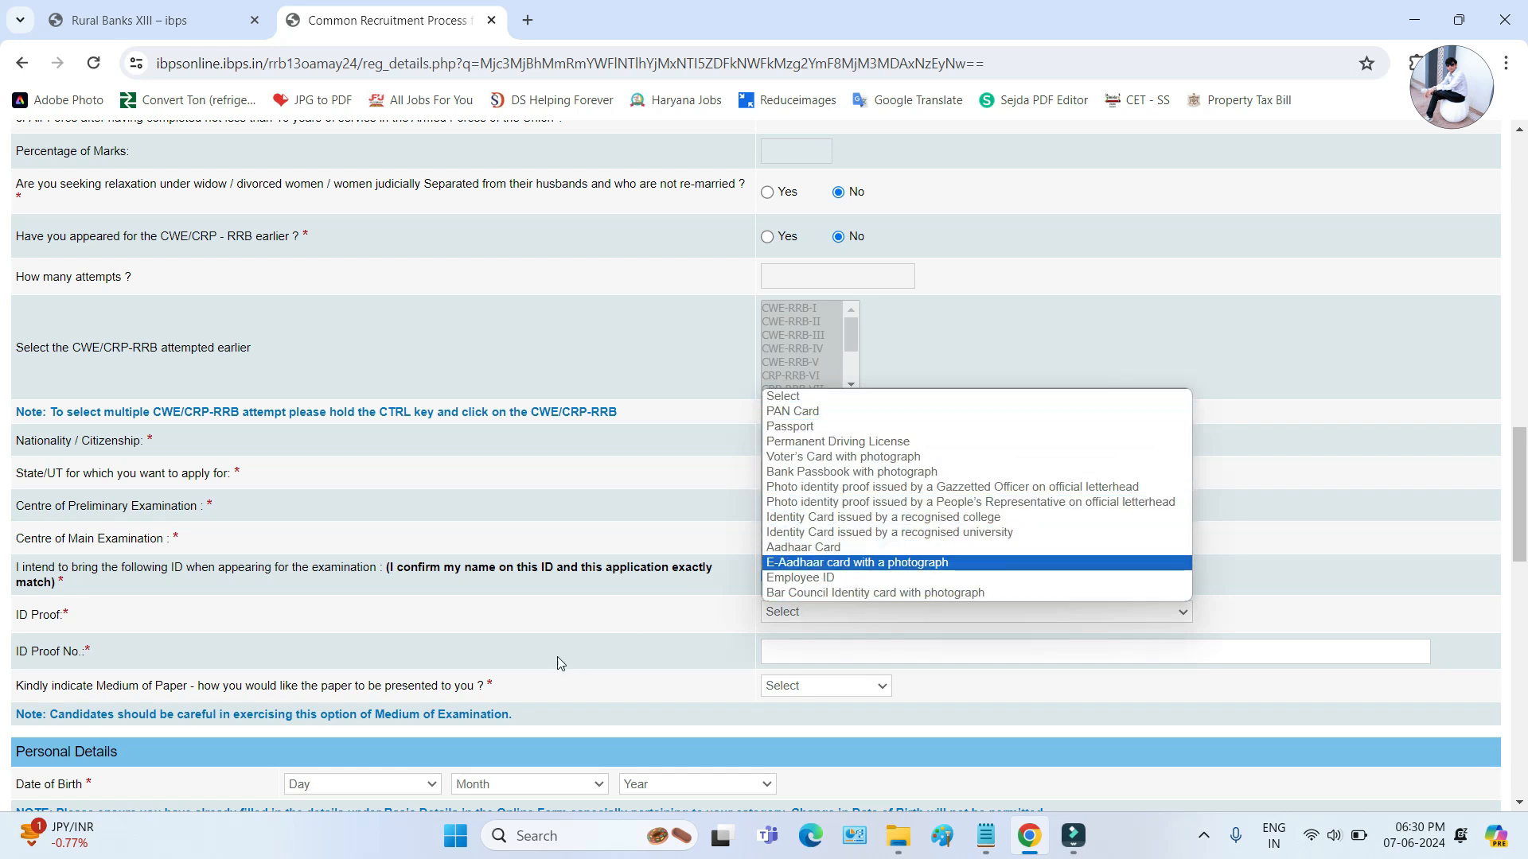
left_click(786, 649)
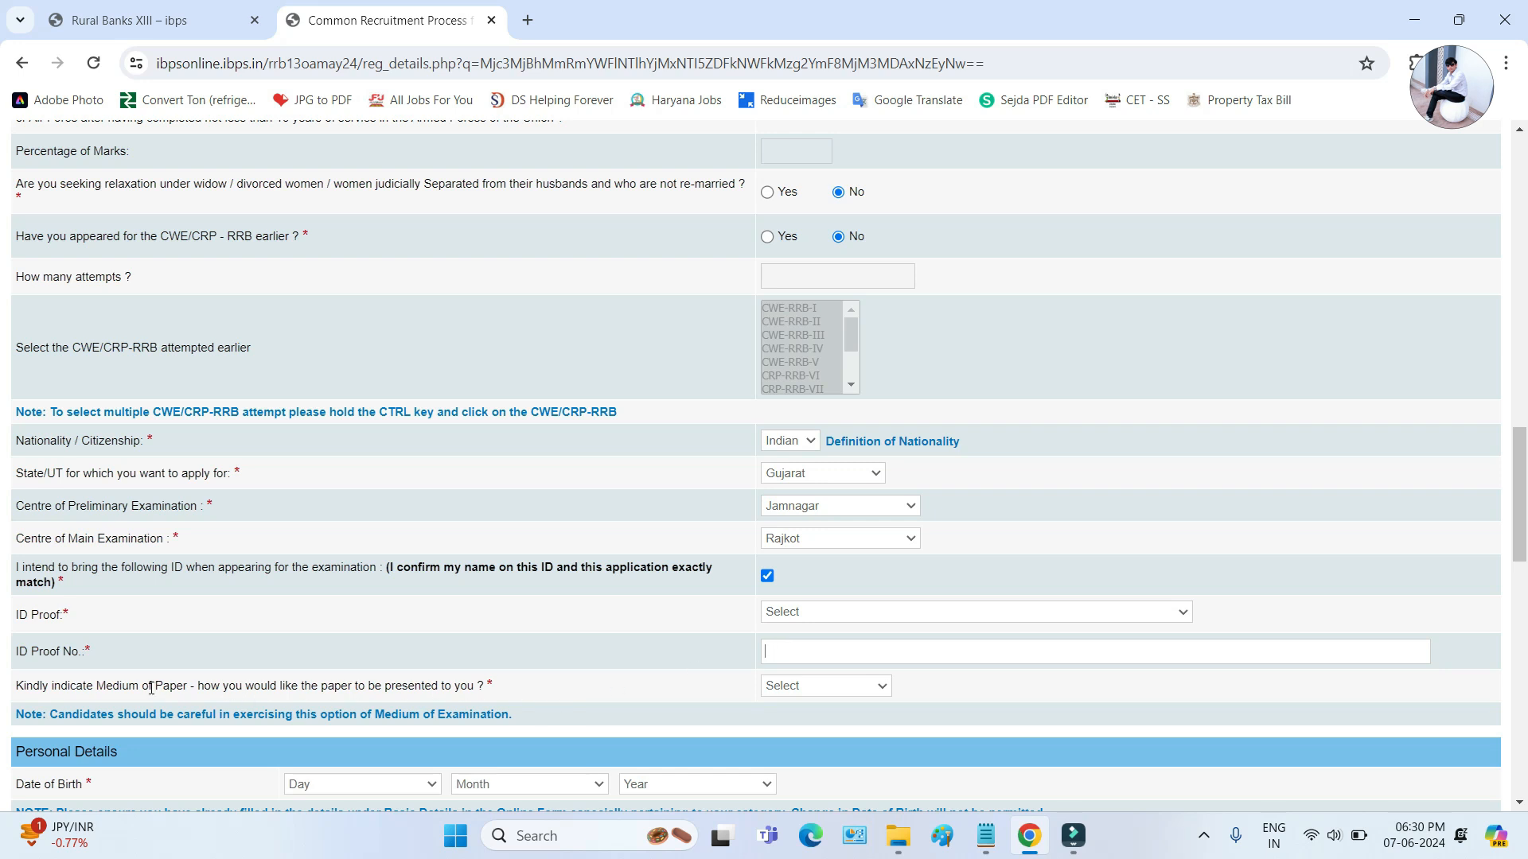
left_click(818, 689)
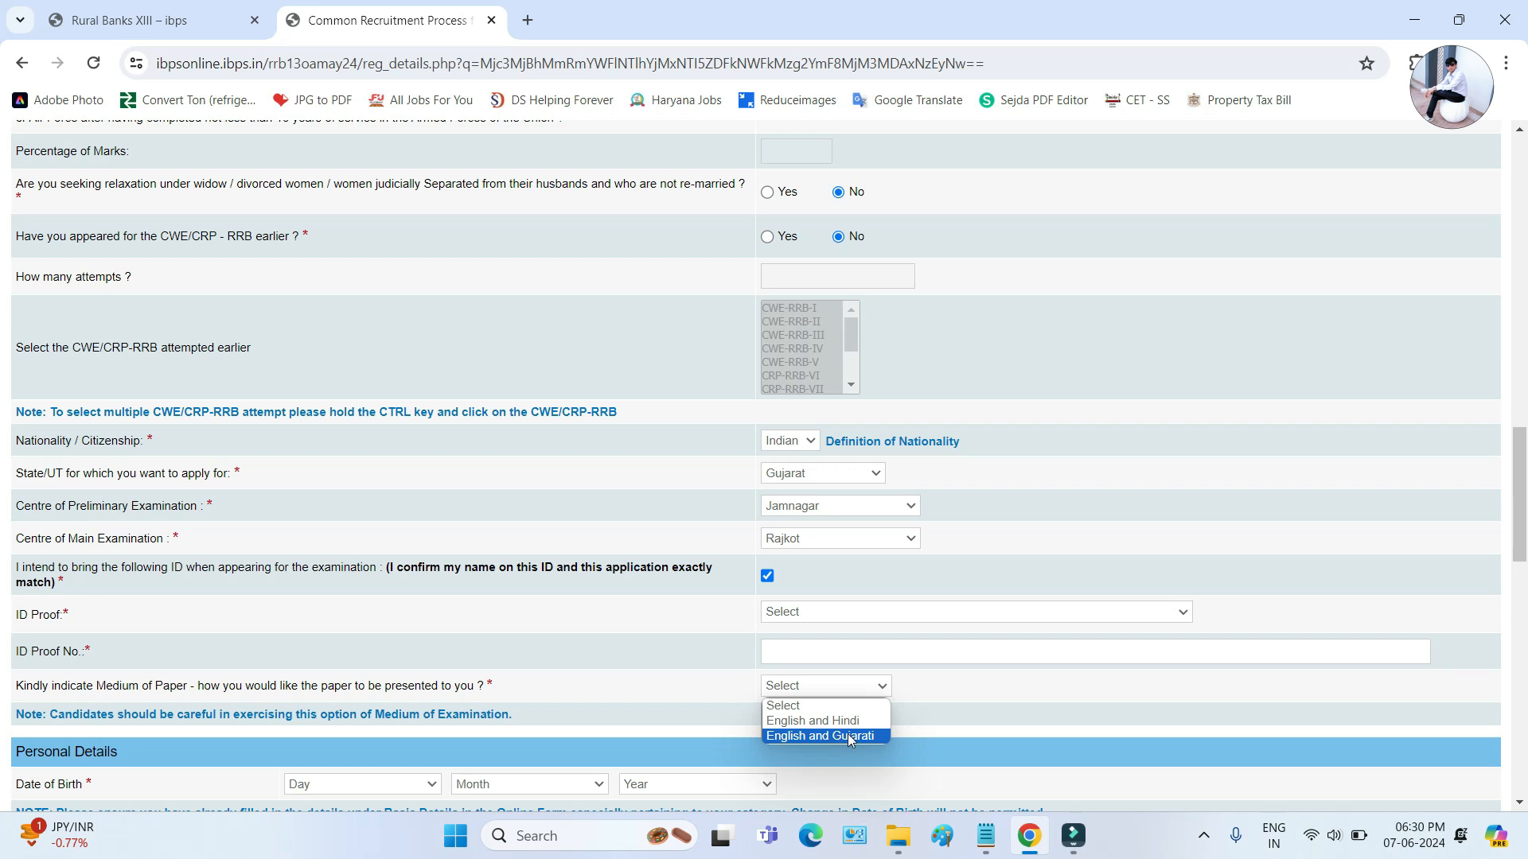
- Review the day, month and year lists for the Date of Birth in Personal Details
scroll(587, 574, "down", 5)
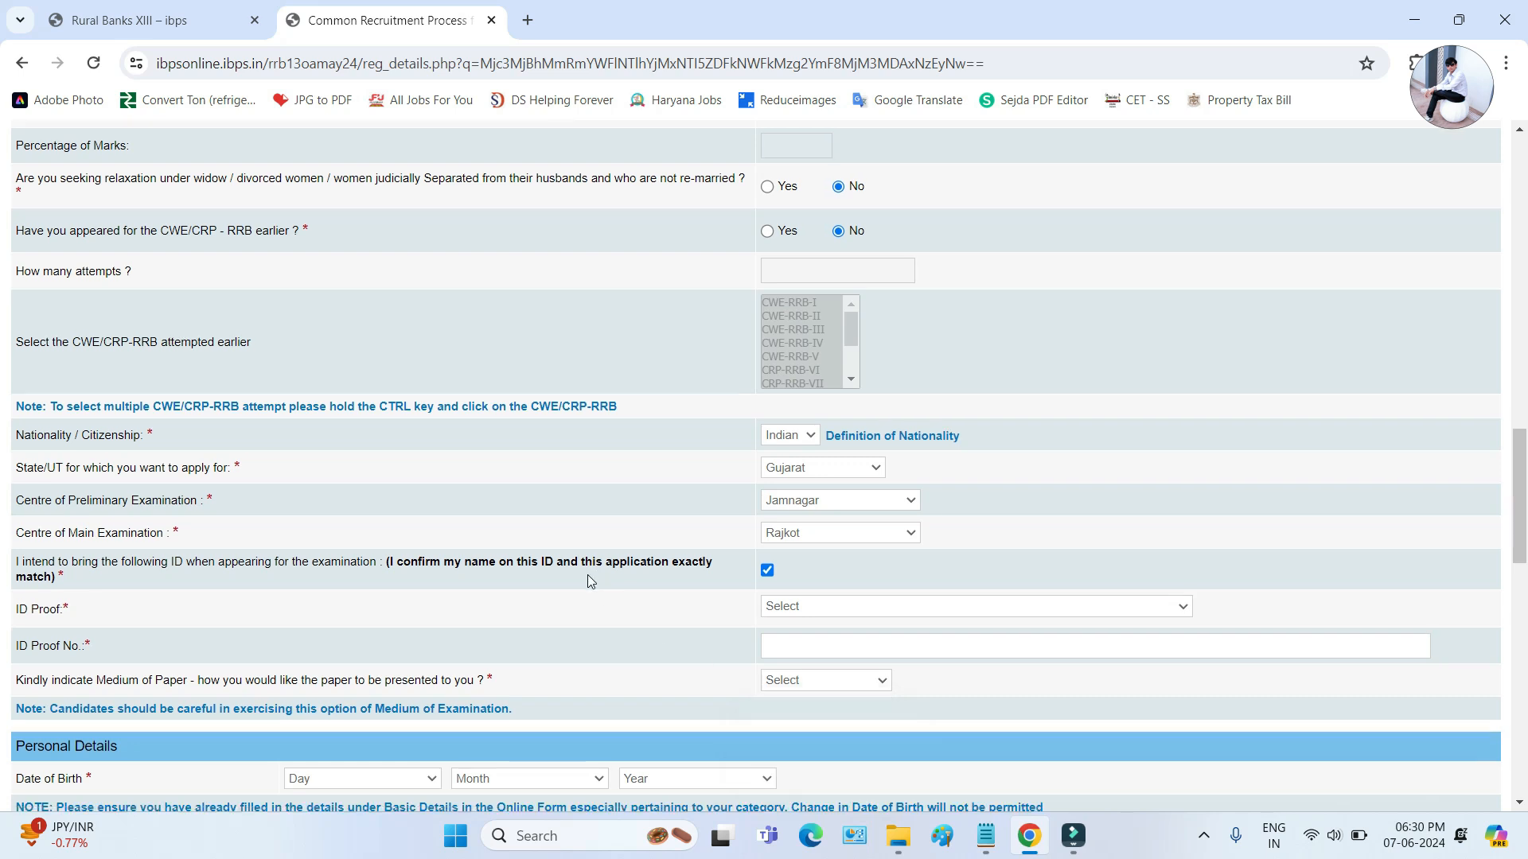
scroll(484, 507, "down", 1)
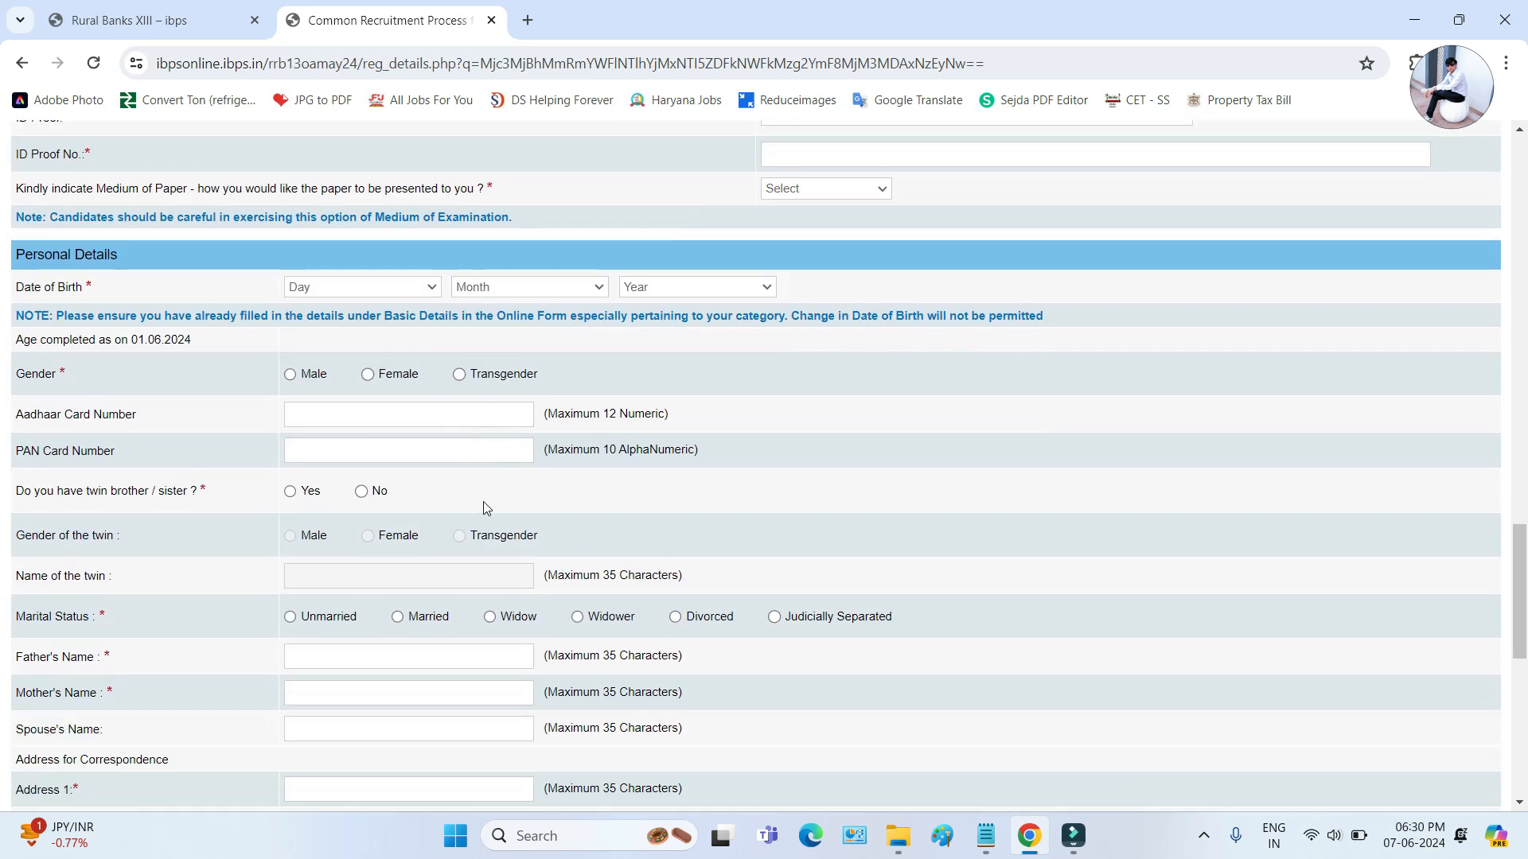
left_click(318, 284)
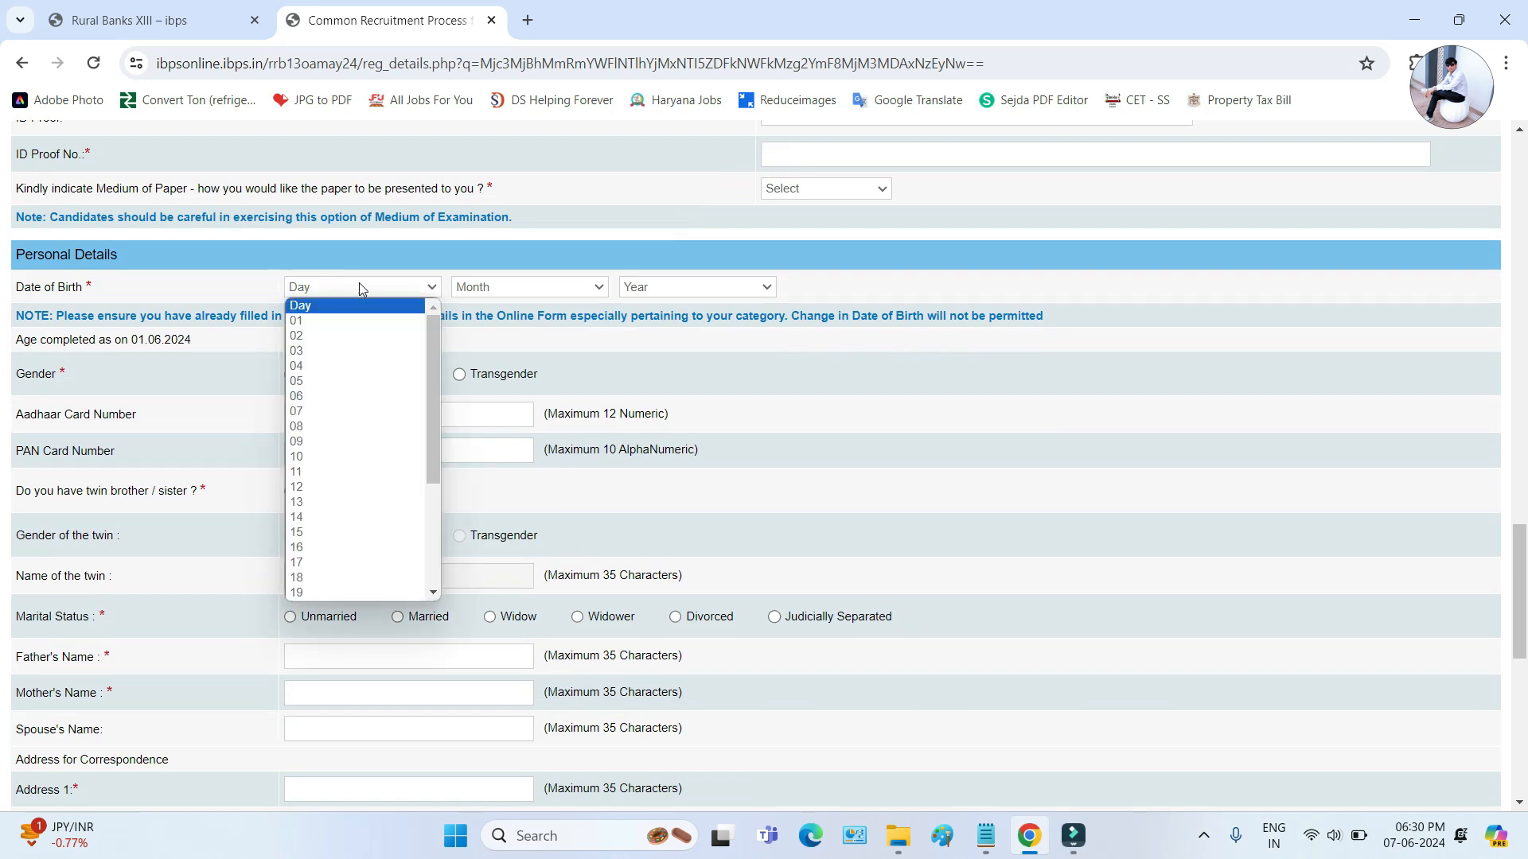
left_click(513, 288)
left_click(710, 288)
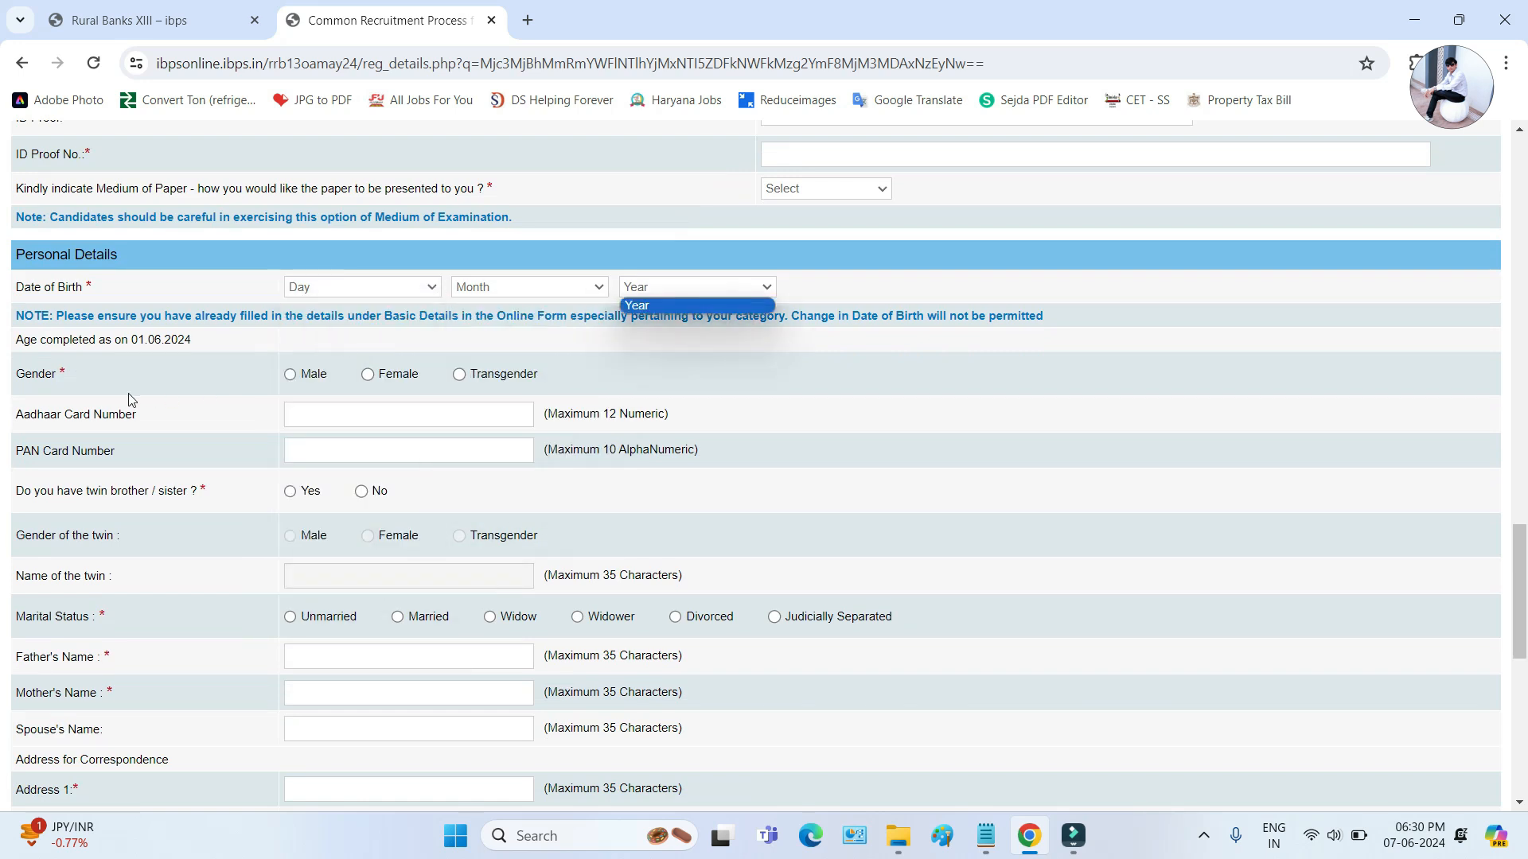
left_click(25, 374)
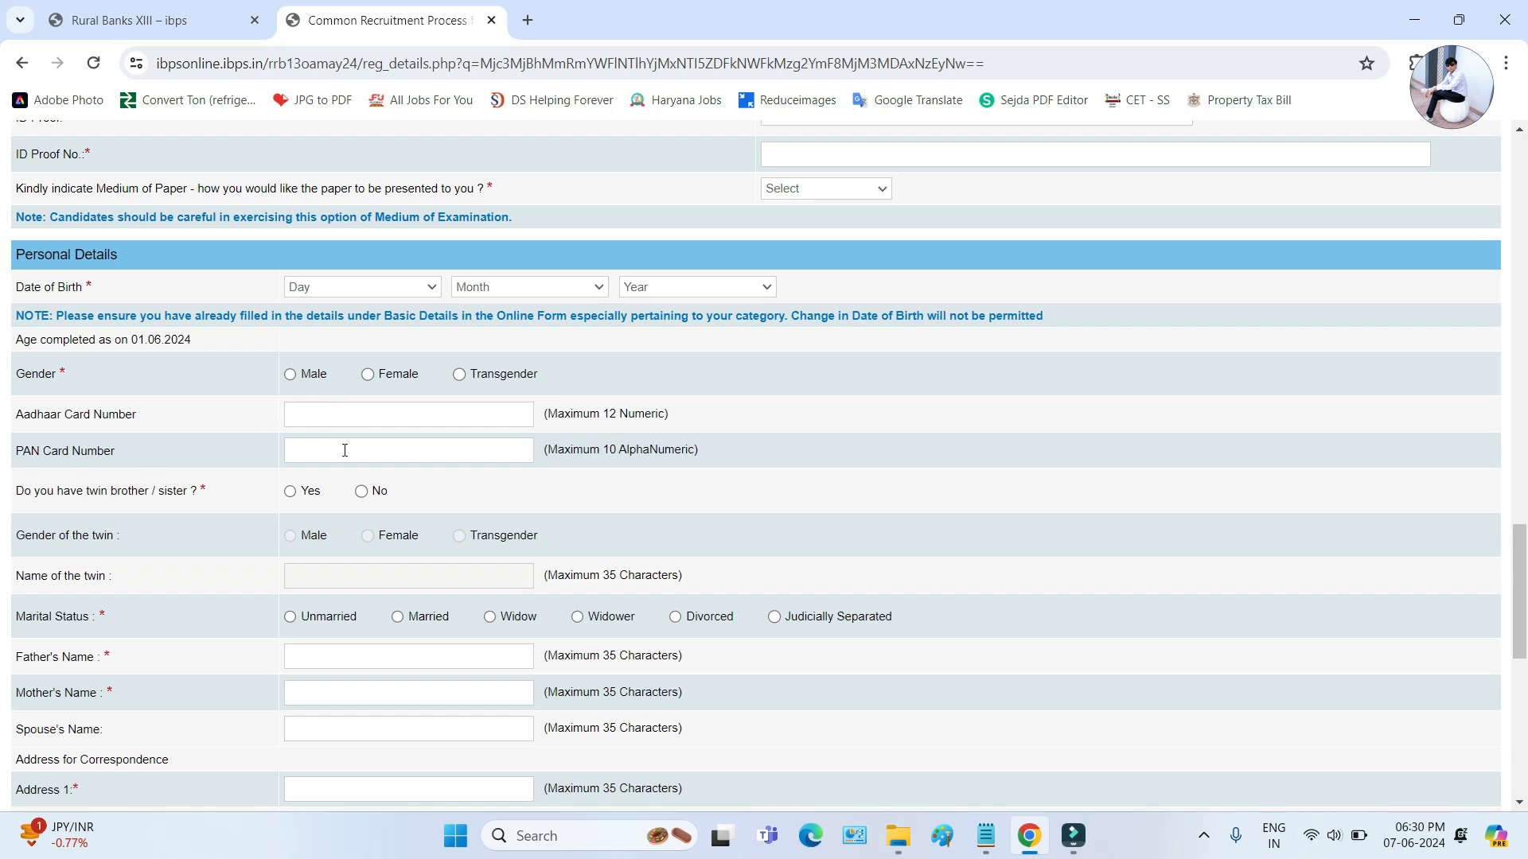
- Answer No to having a twin brother or sister
scroll(360, 454, "down", 3)
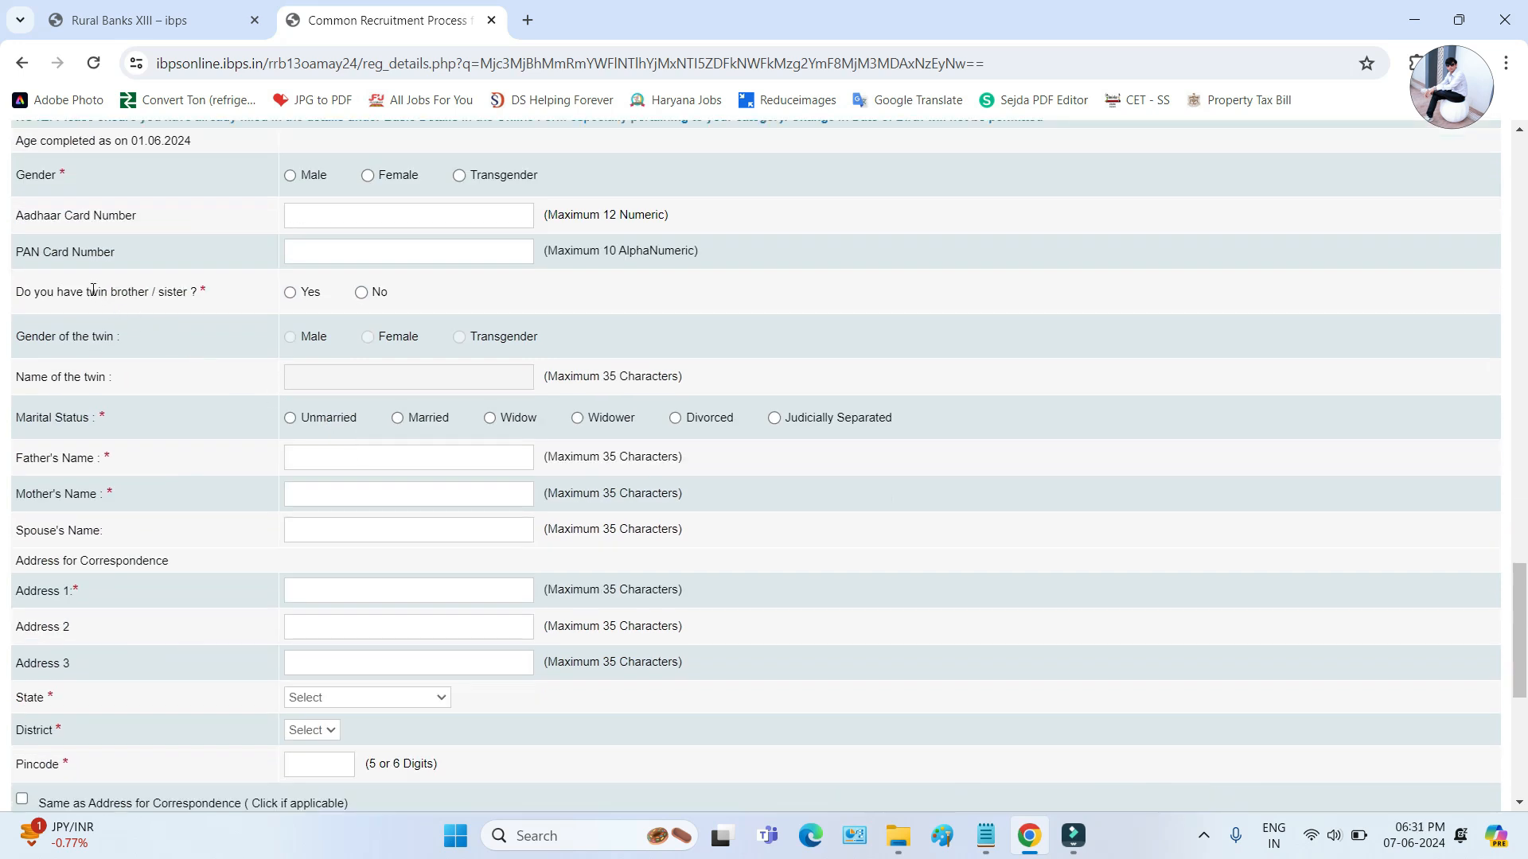
left_click(290, 294)
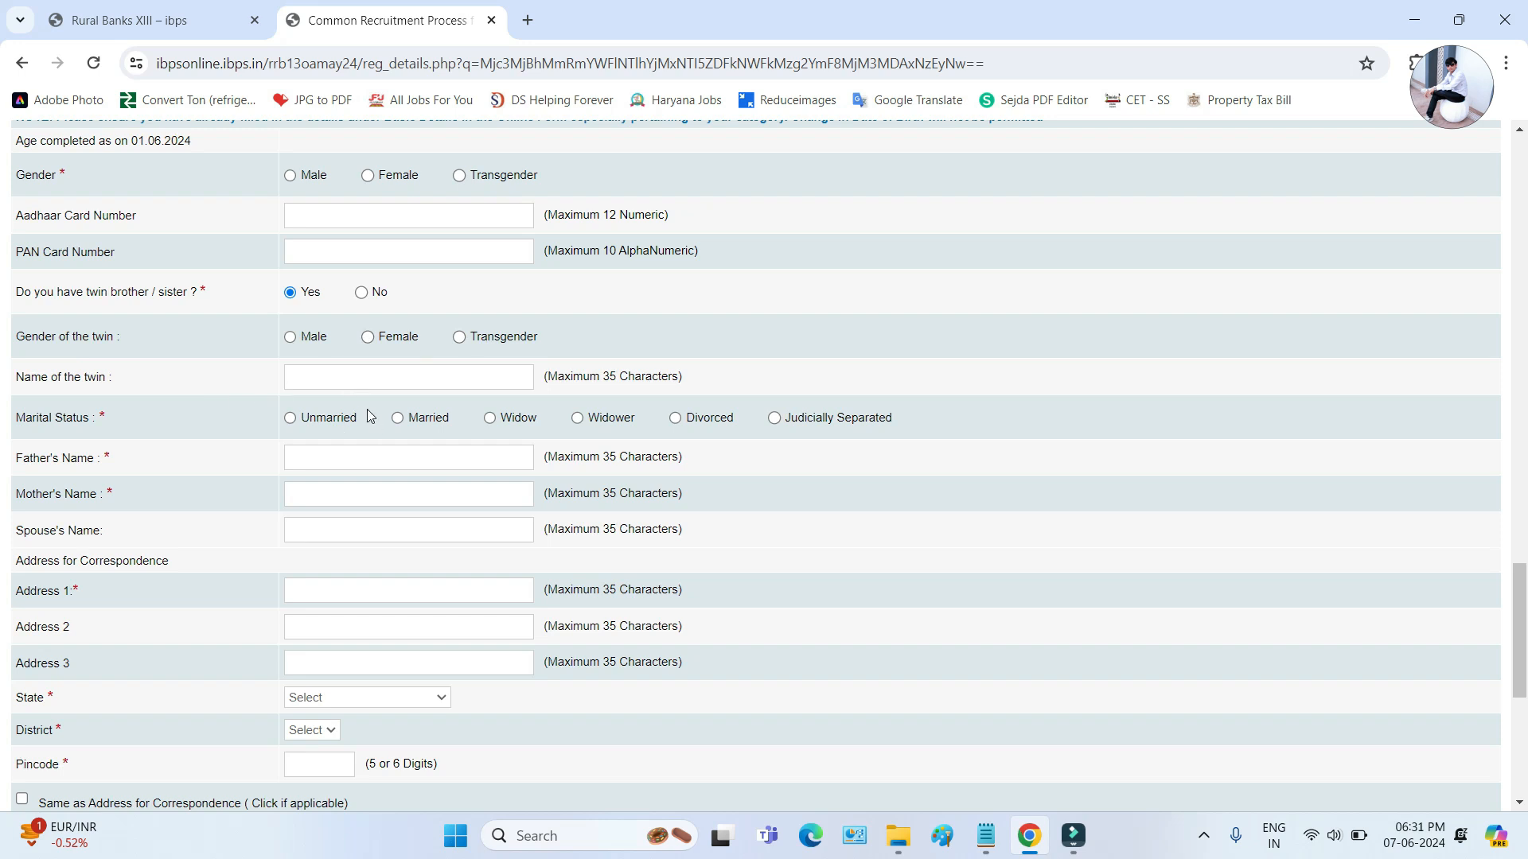
left_click(362, 293)
- Set the State to GUJARAT in the Address for Correspondence, and look over its District list and Pincode field
scroll(433, 452, "down", 1)
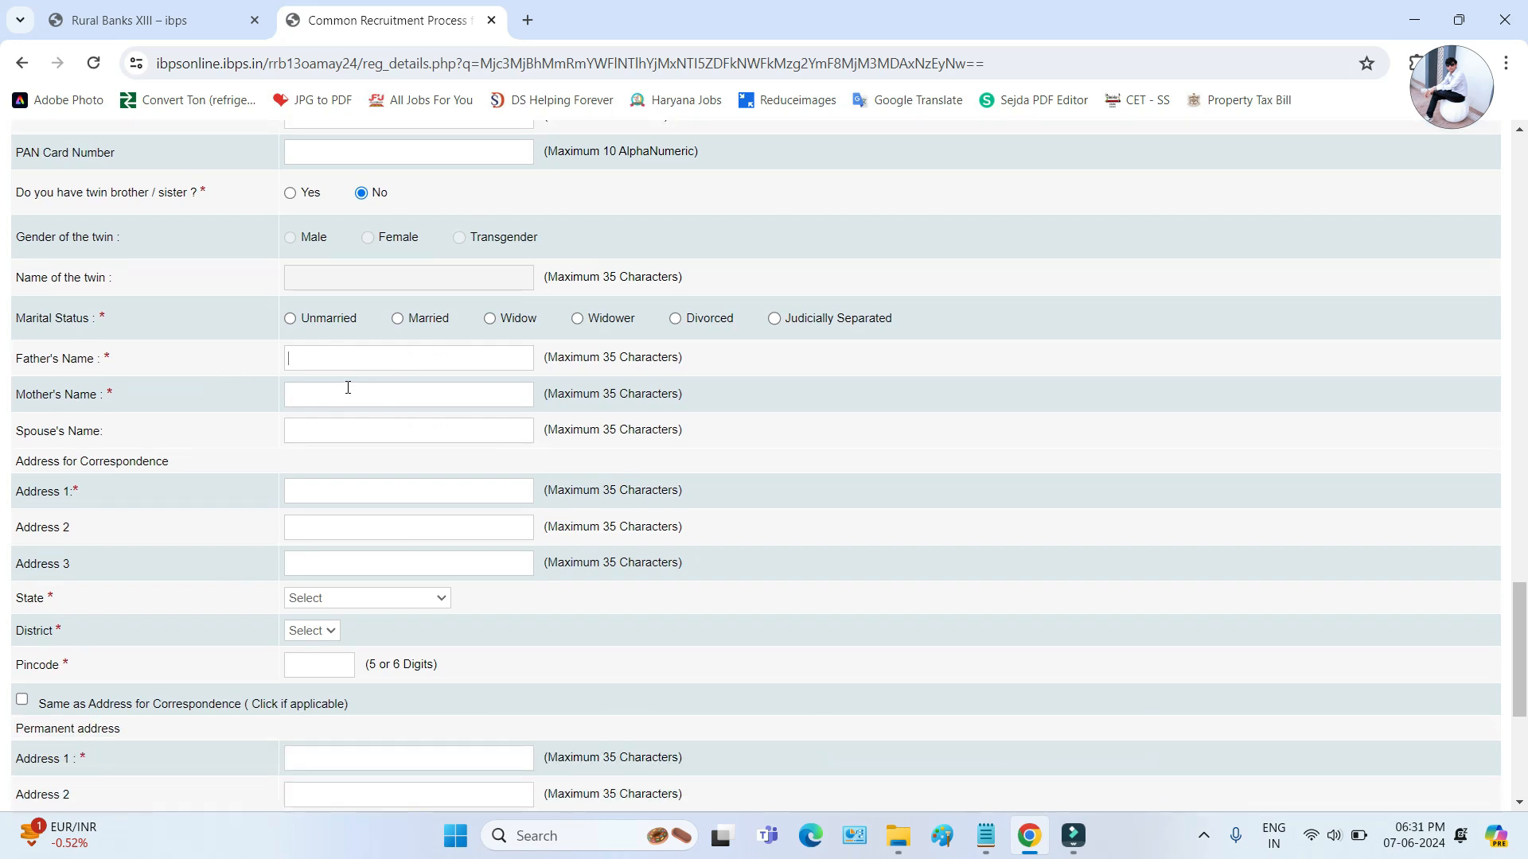
left_click(288, 391)
scroll(720, 375, "down", 2)
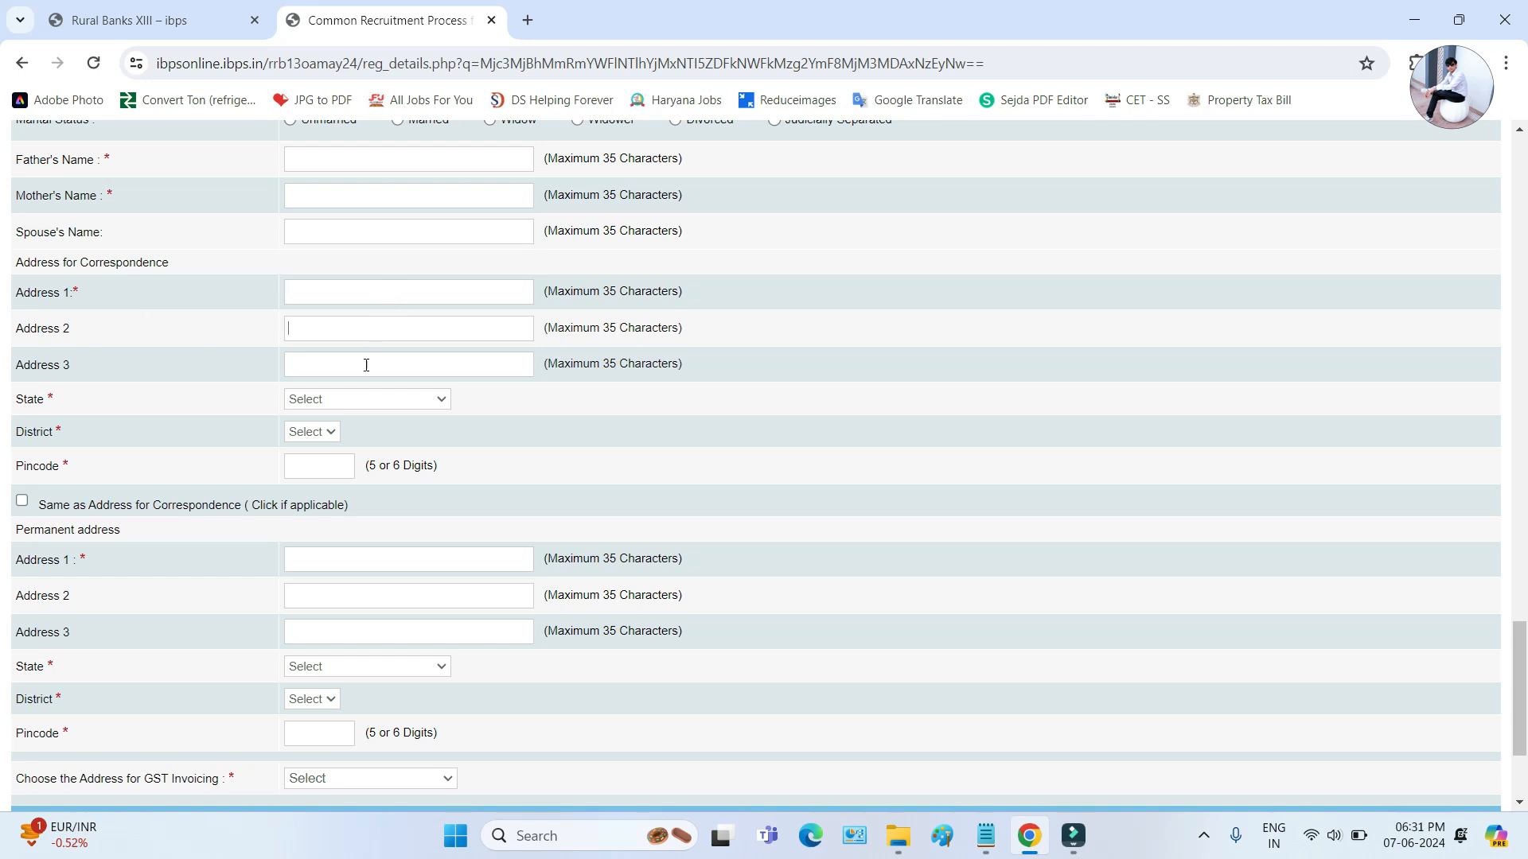
left_click(354, 399)
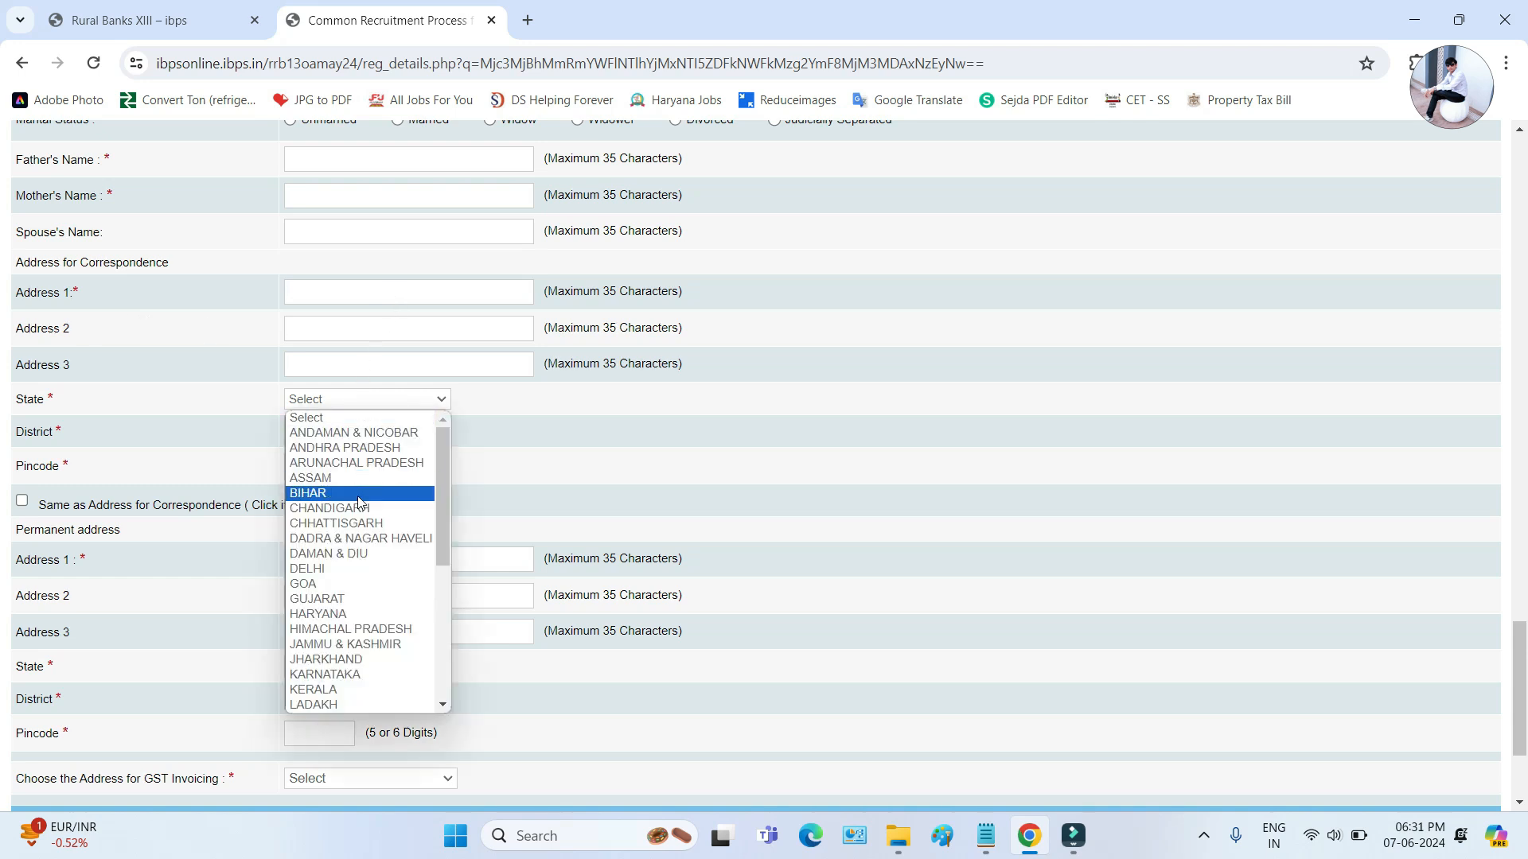
left_click(359, 596)
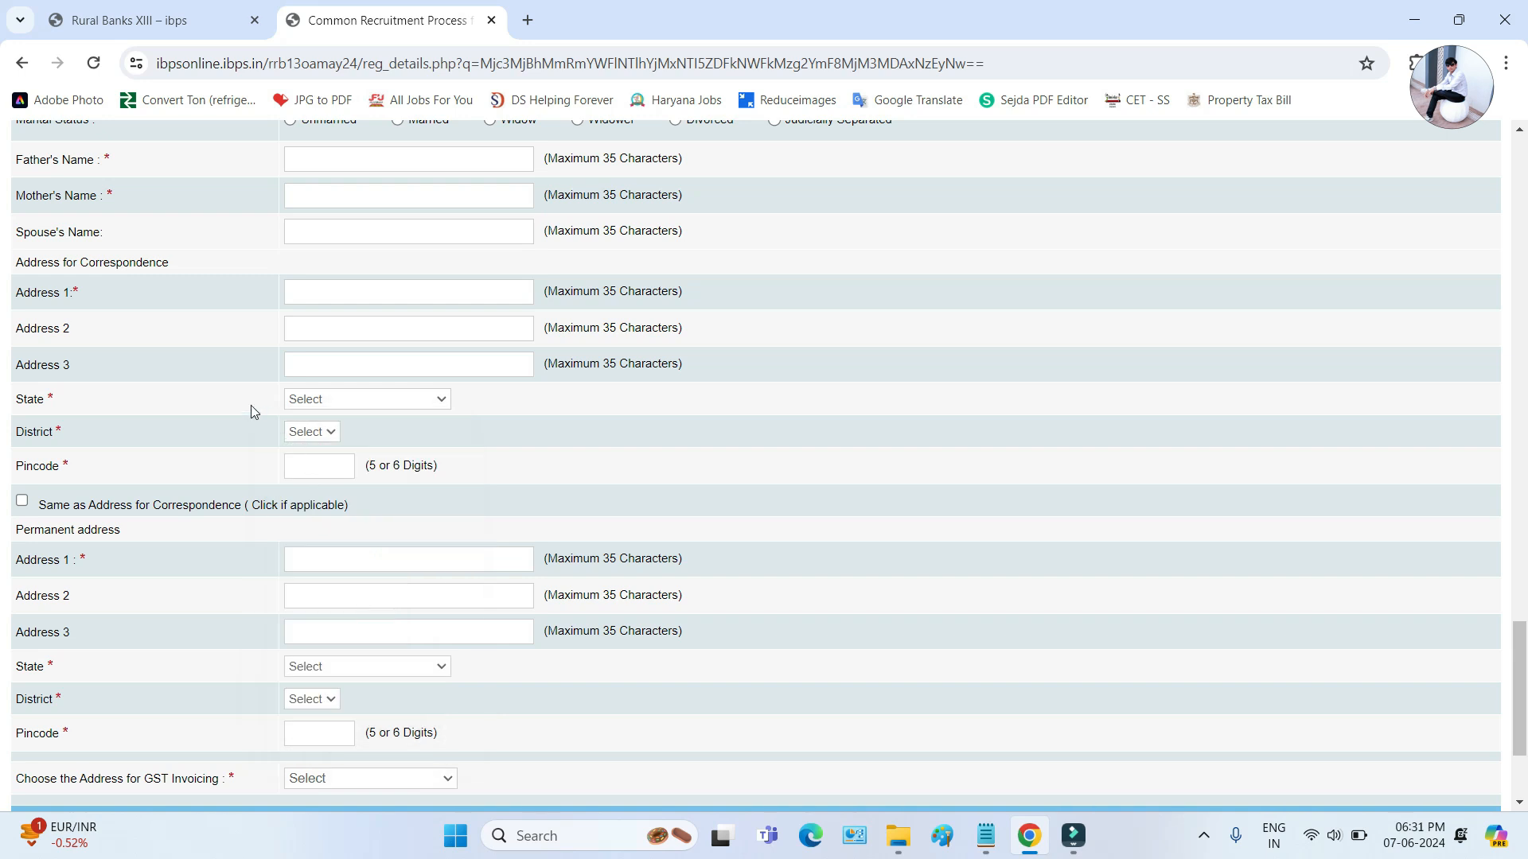
left_click(333, 433)
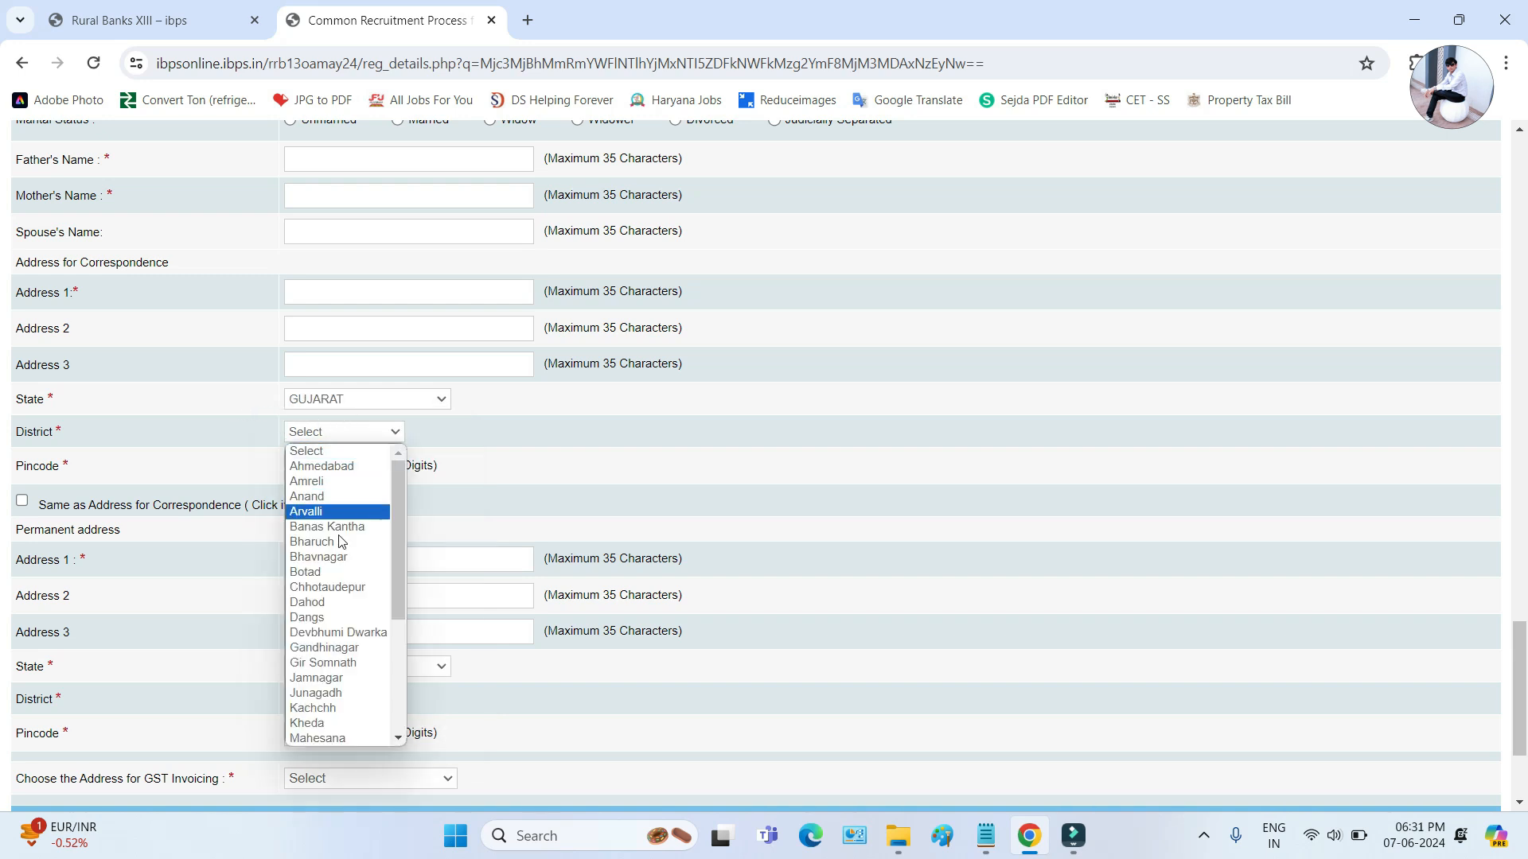
left_click(194, 461)
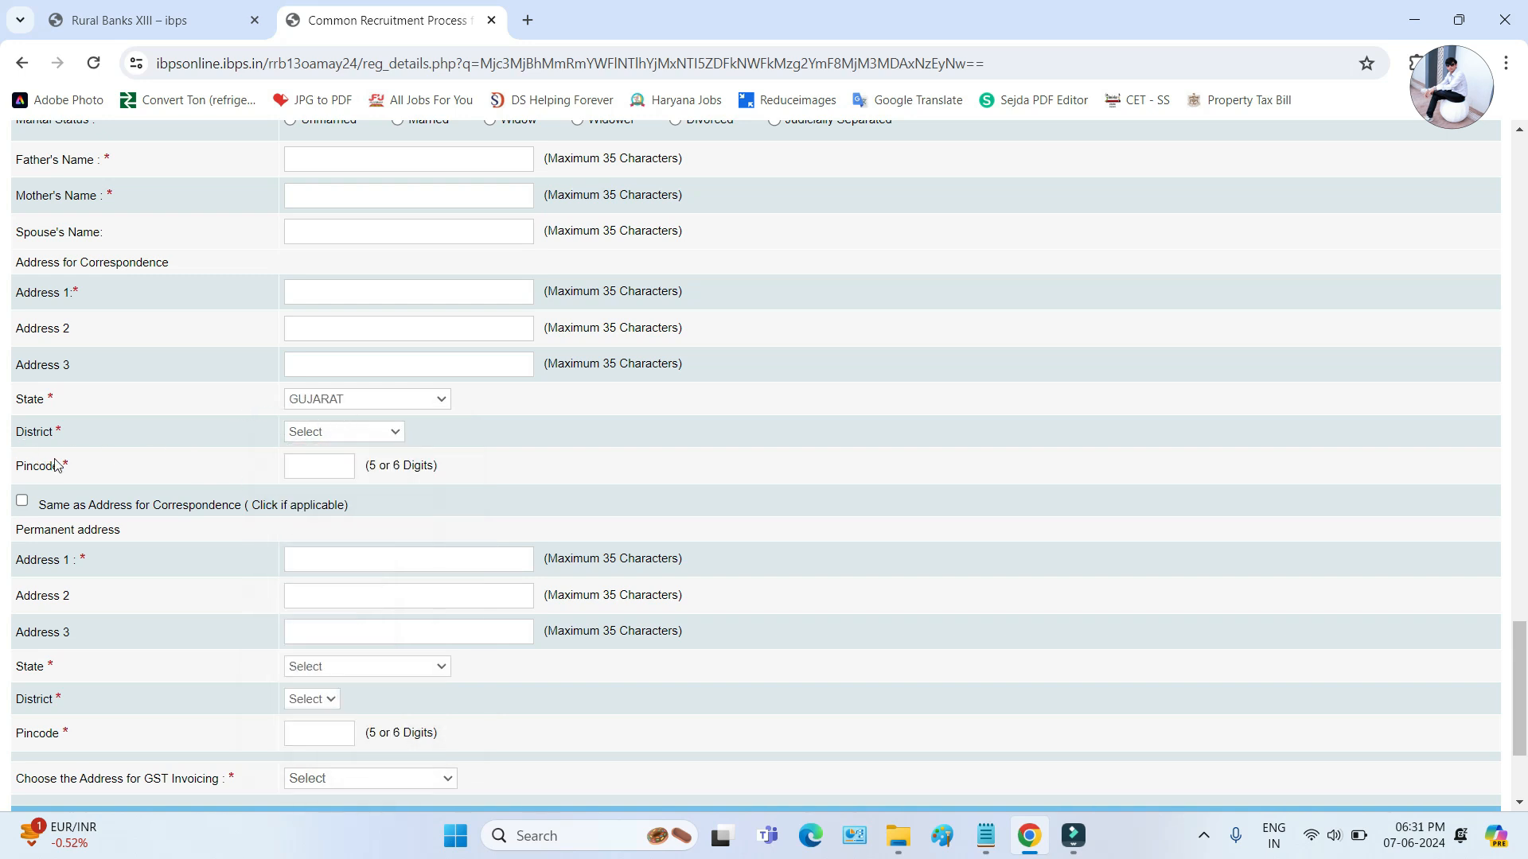
left_click(311, 466)
- Review the Permanent address fields, including State, District and Pincode, and the address options for GST Invoicing
scroll(348, 447, "down", 1)
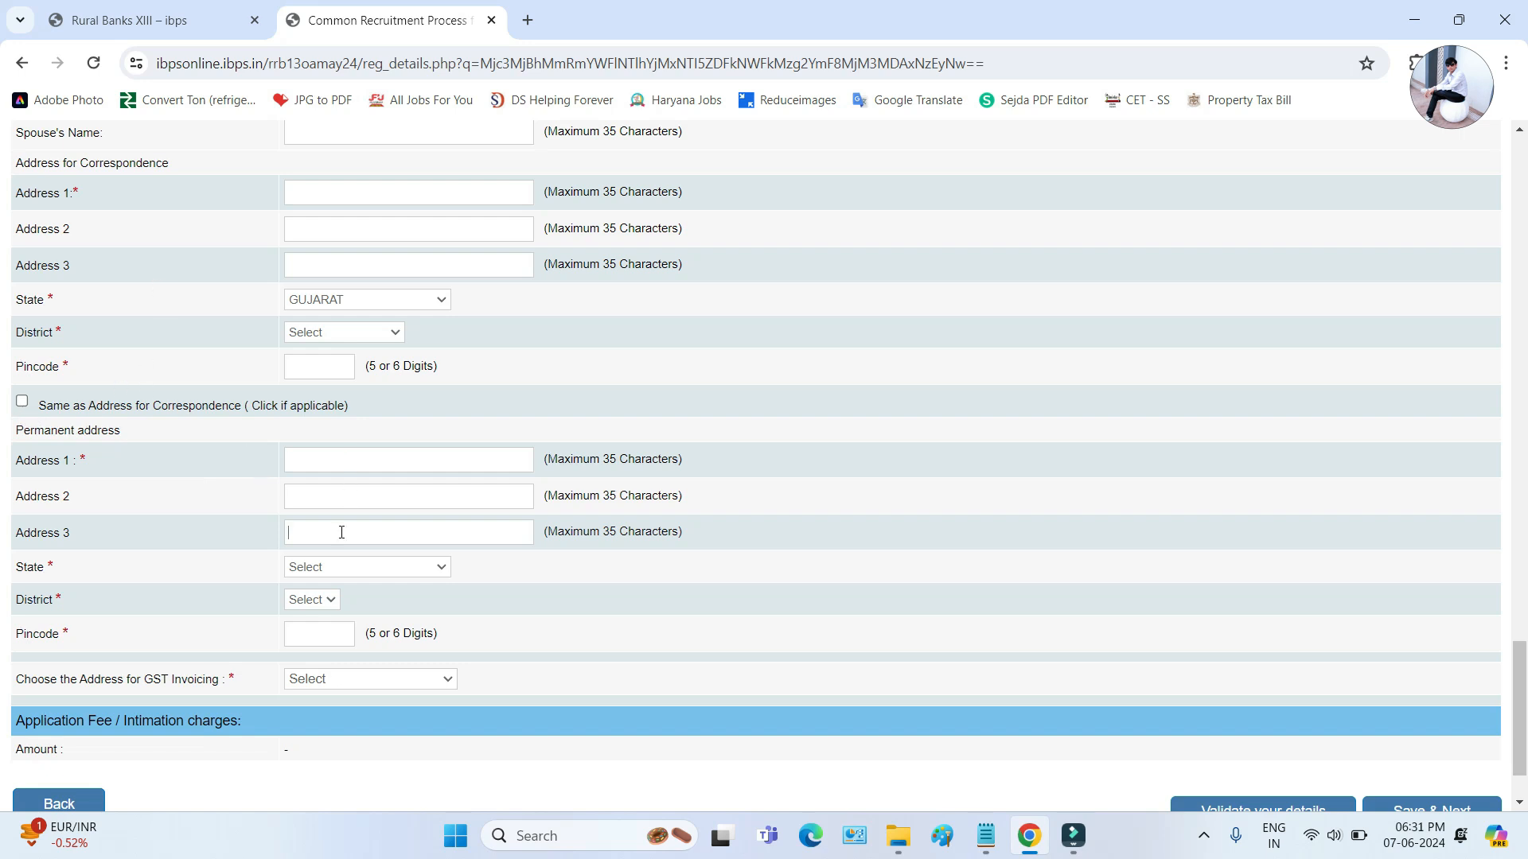
scroll(344, 529, "down", 2)
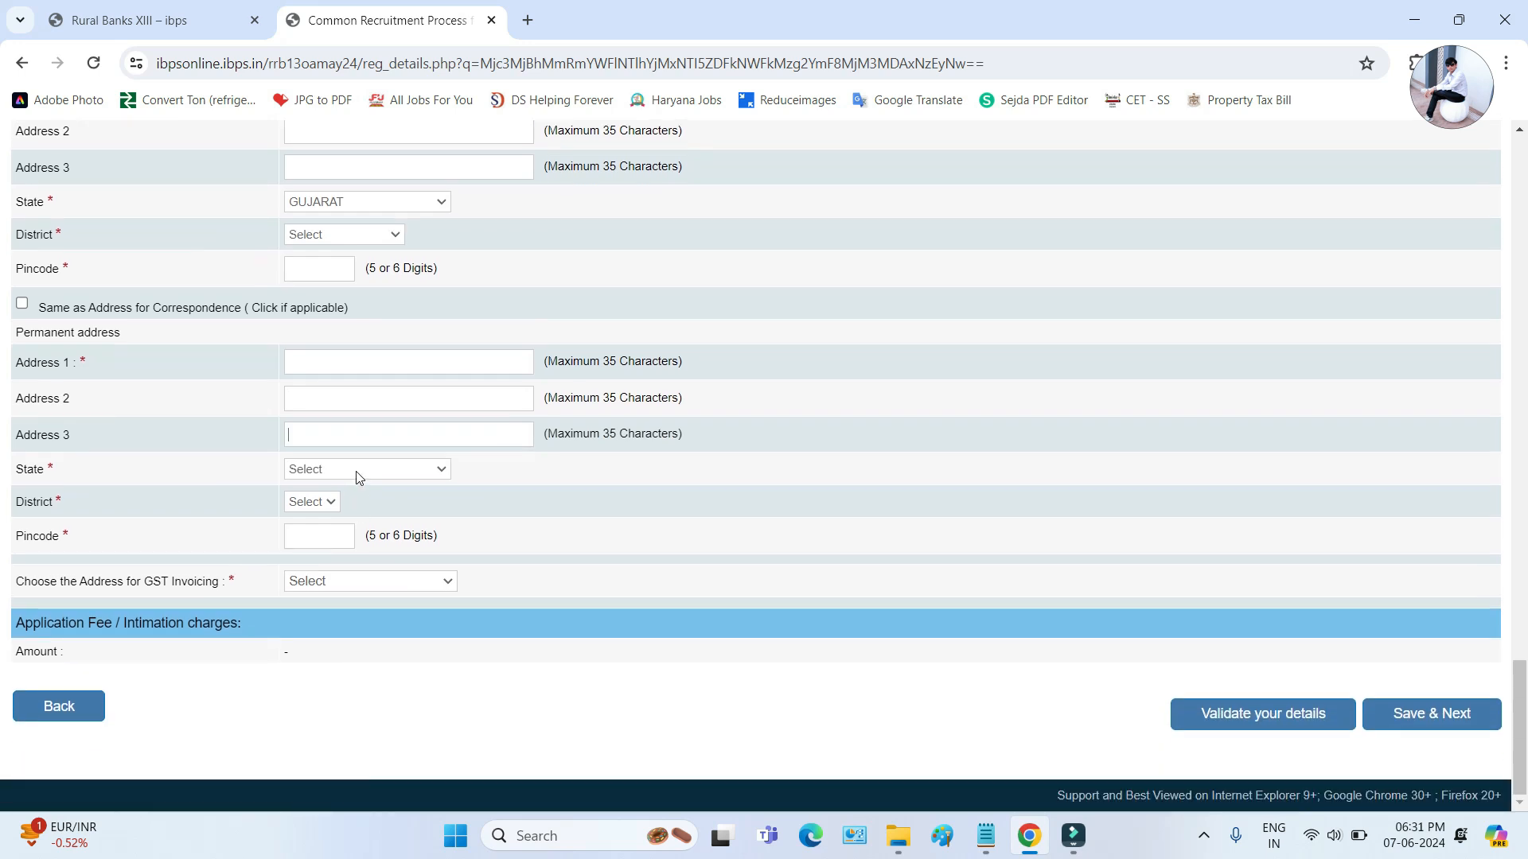
left_click(354, 468)
left_click(150, 457)
left_click(310, 502)
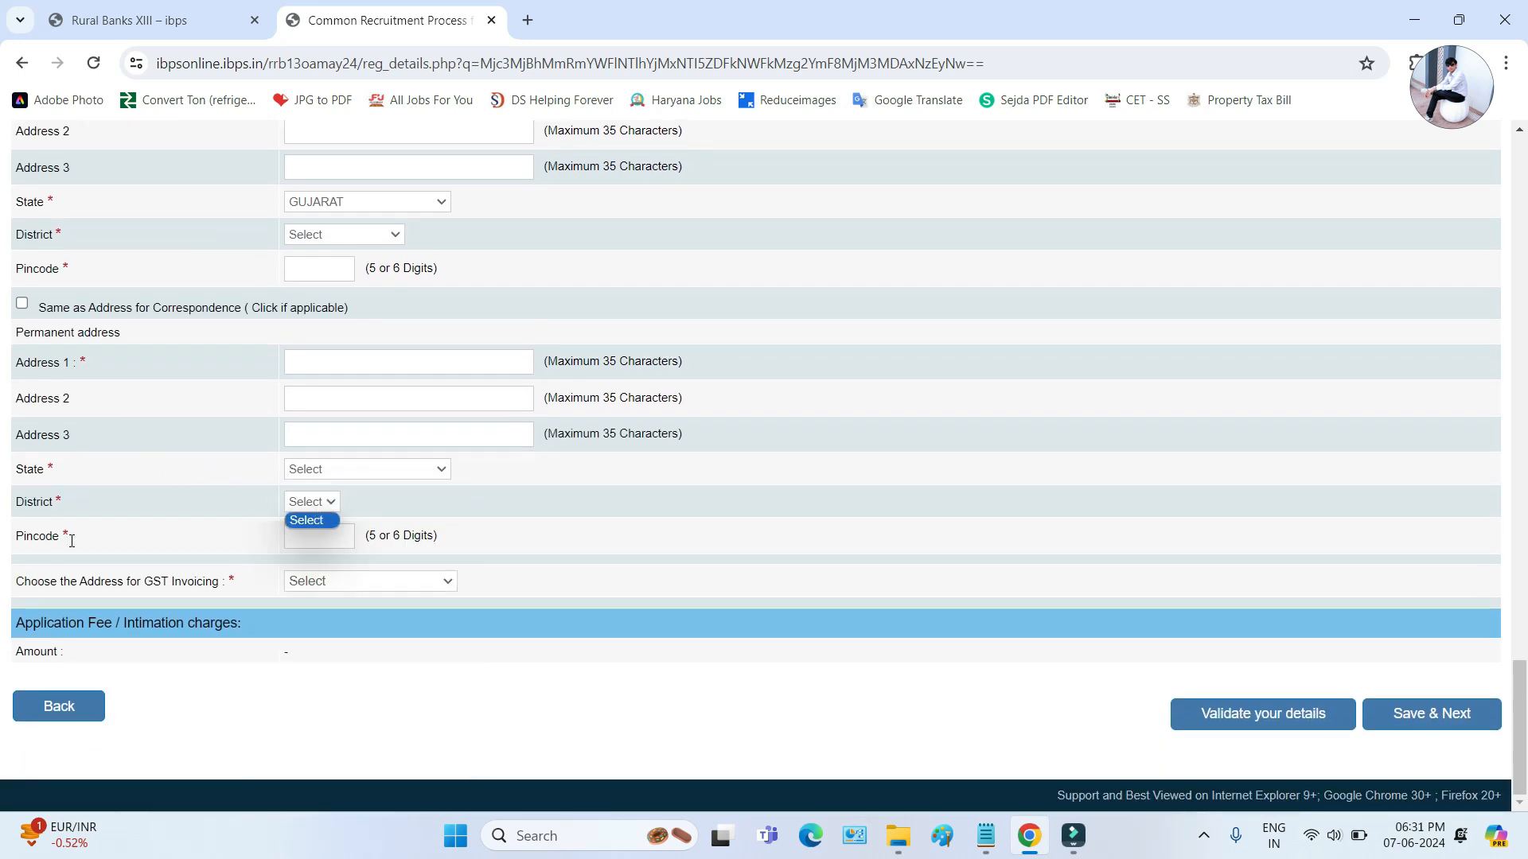
left_click(338, 534)
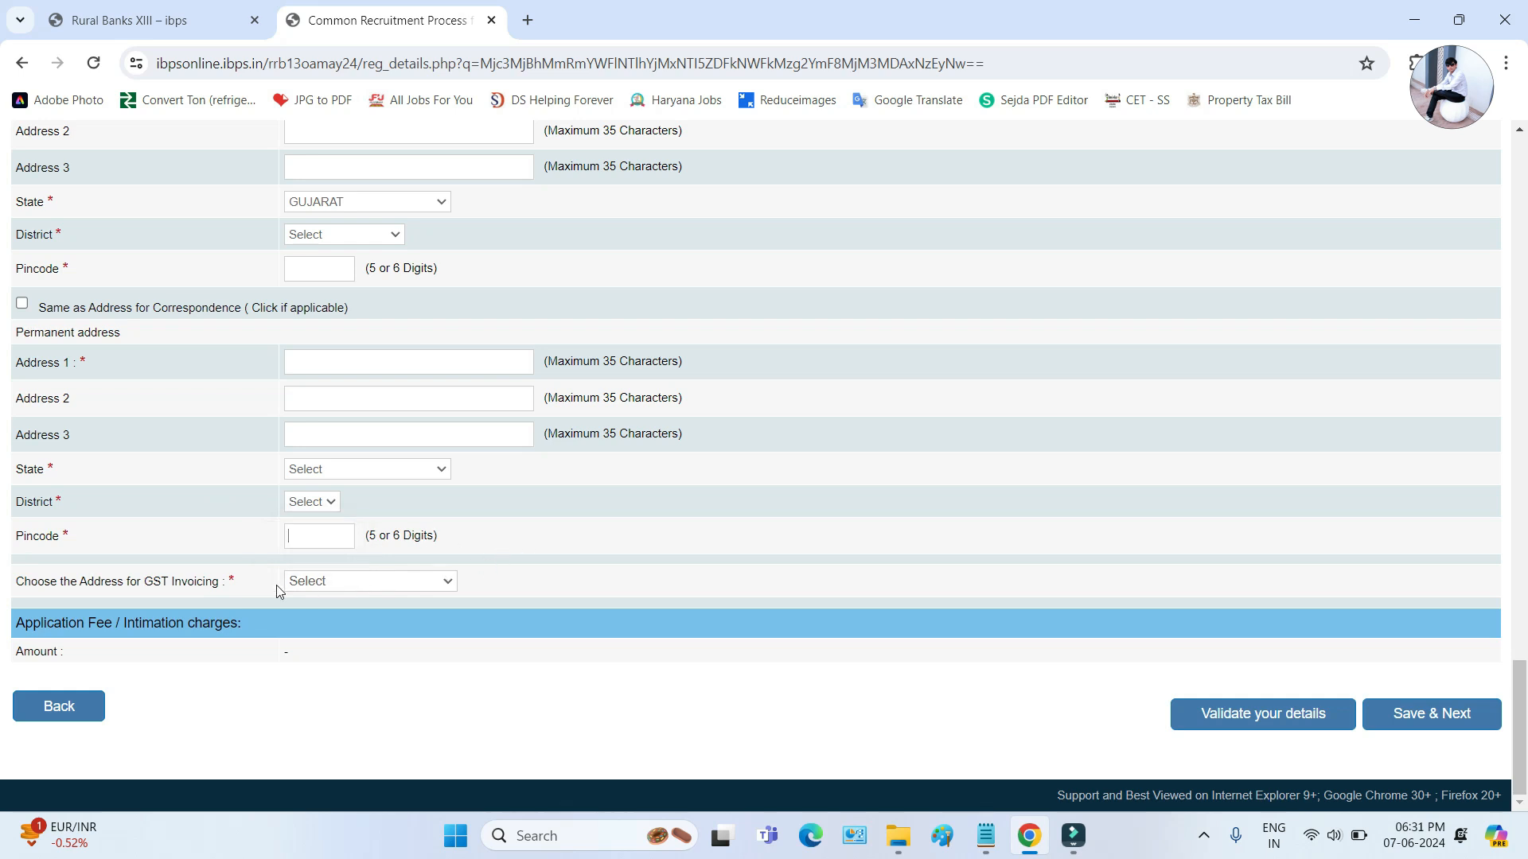
left_click(342, 582)
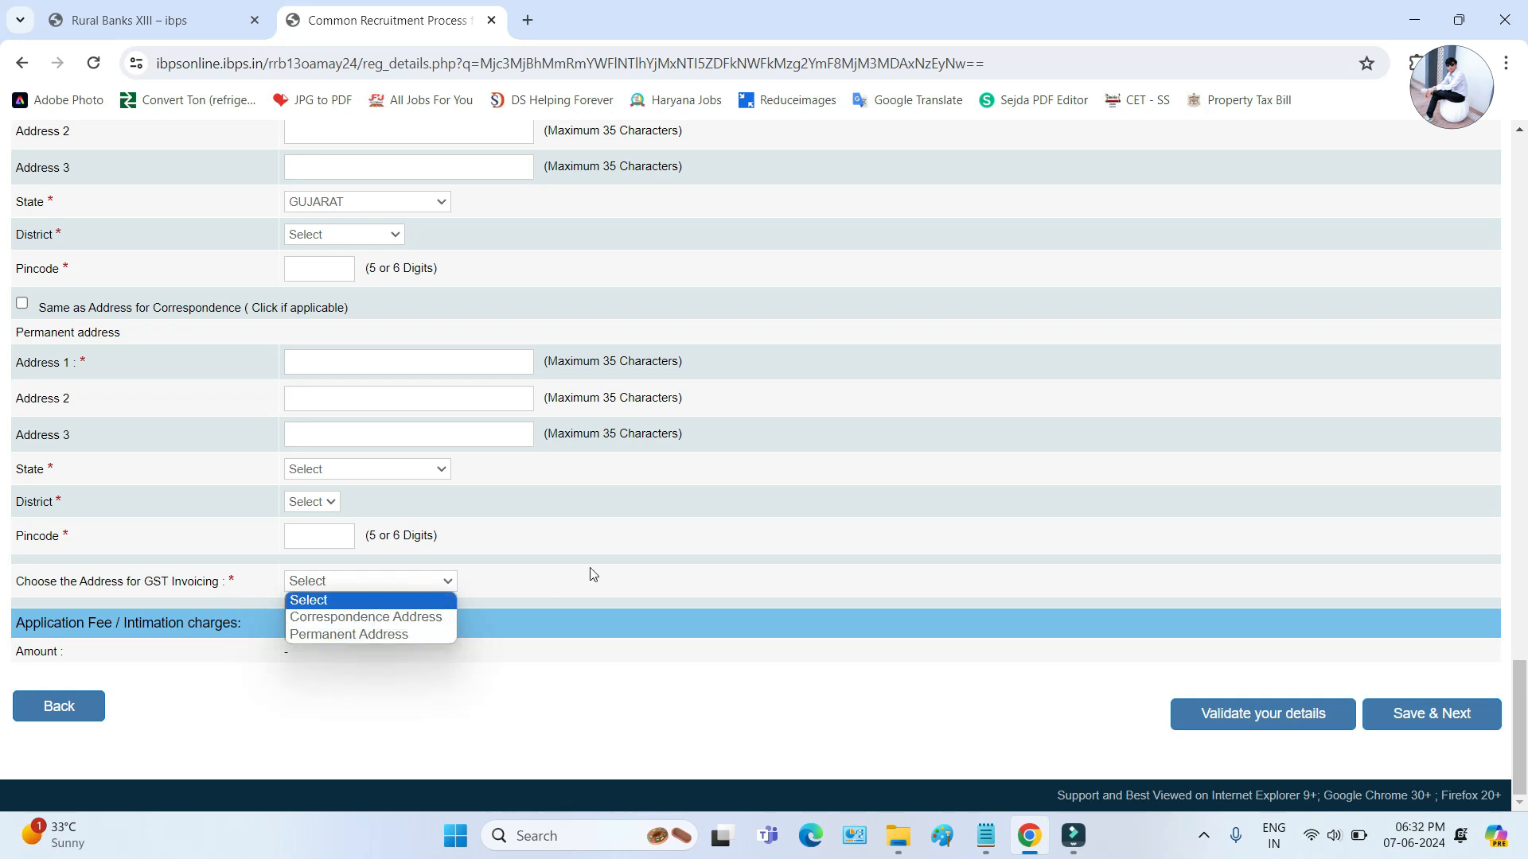
left_click(757, 505)
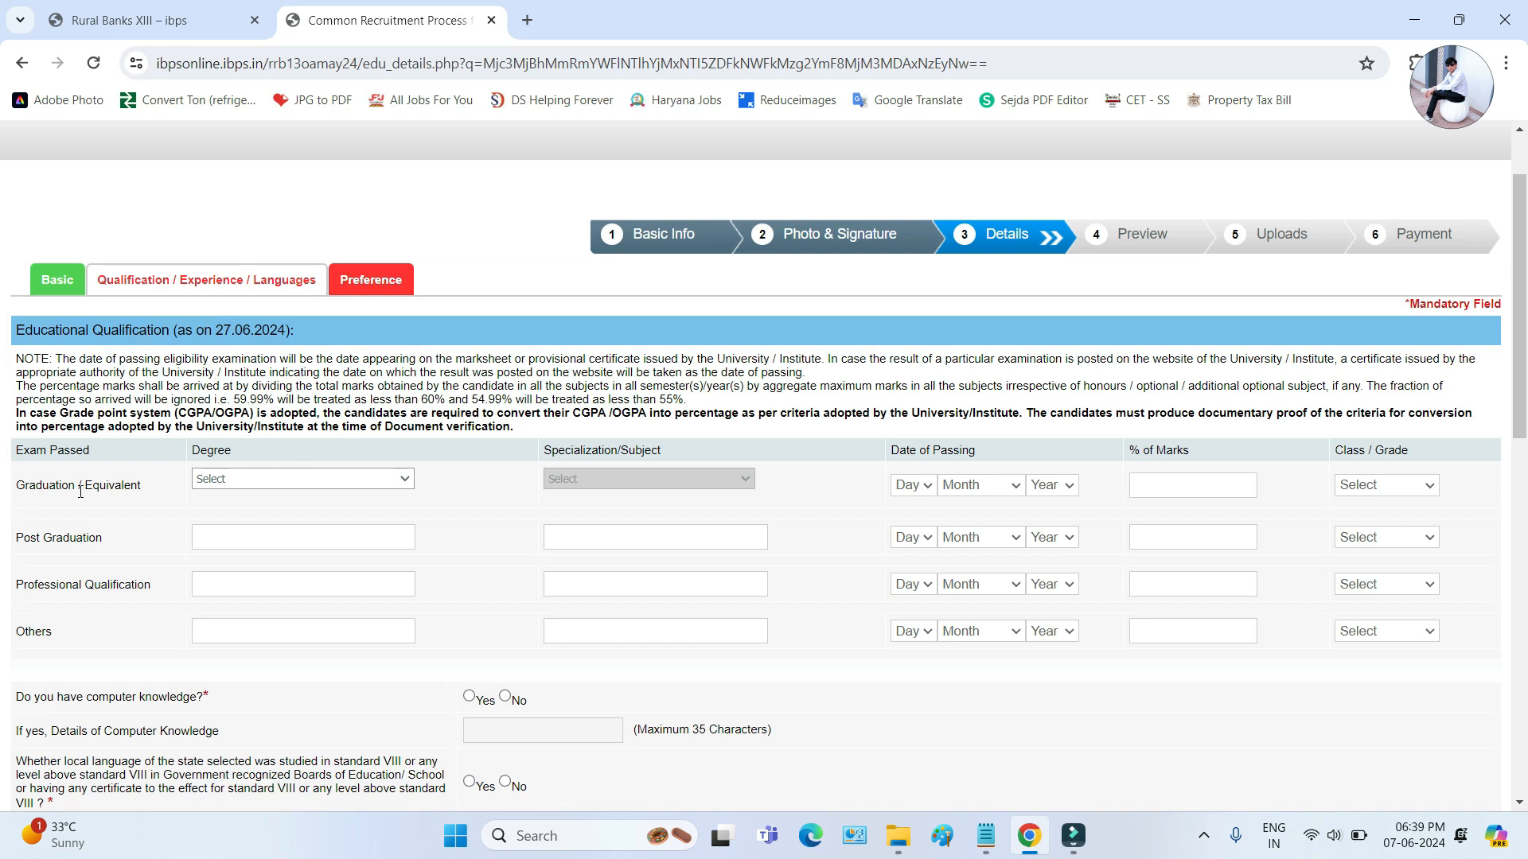
- Set the Graduation / Equivalent degree to Bachelor of Commerce (B.Com) with B.Com as the specialization
left_click(265, 482)
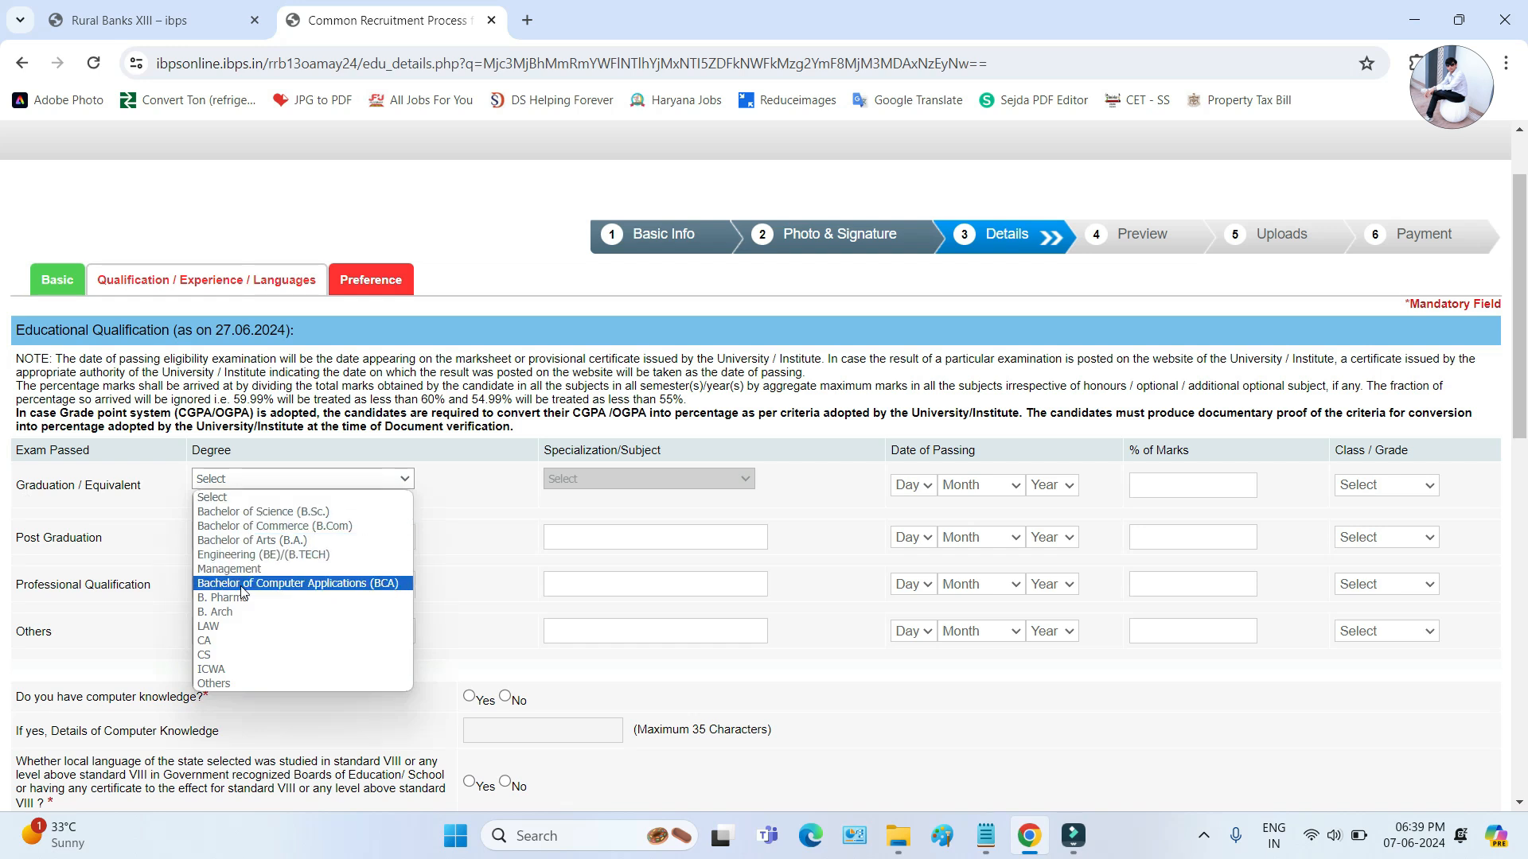
left_click(271, 526)
left_click(623, 483)
left_click(619, 503)
- Review the Date of Passing, % of Marks and Class / Grade options for the Graduation / Equivalent row
left_click(923, 487)
left_click(975, 488)
left_click(1049, 487)
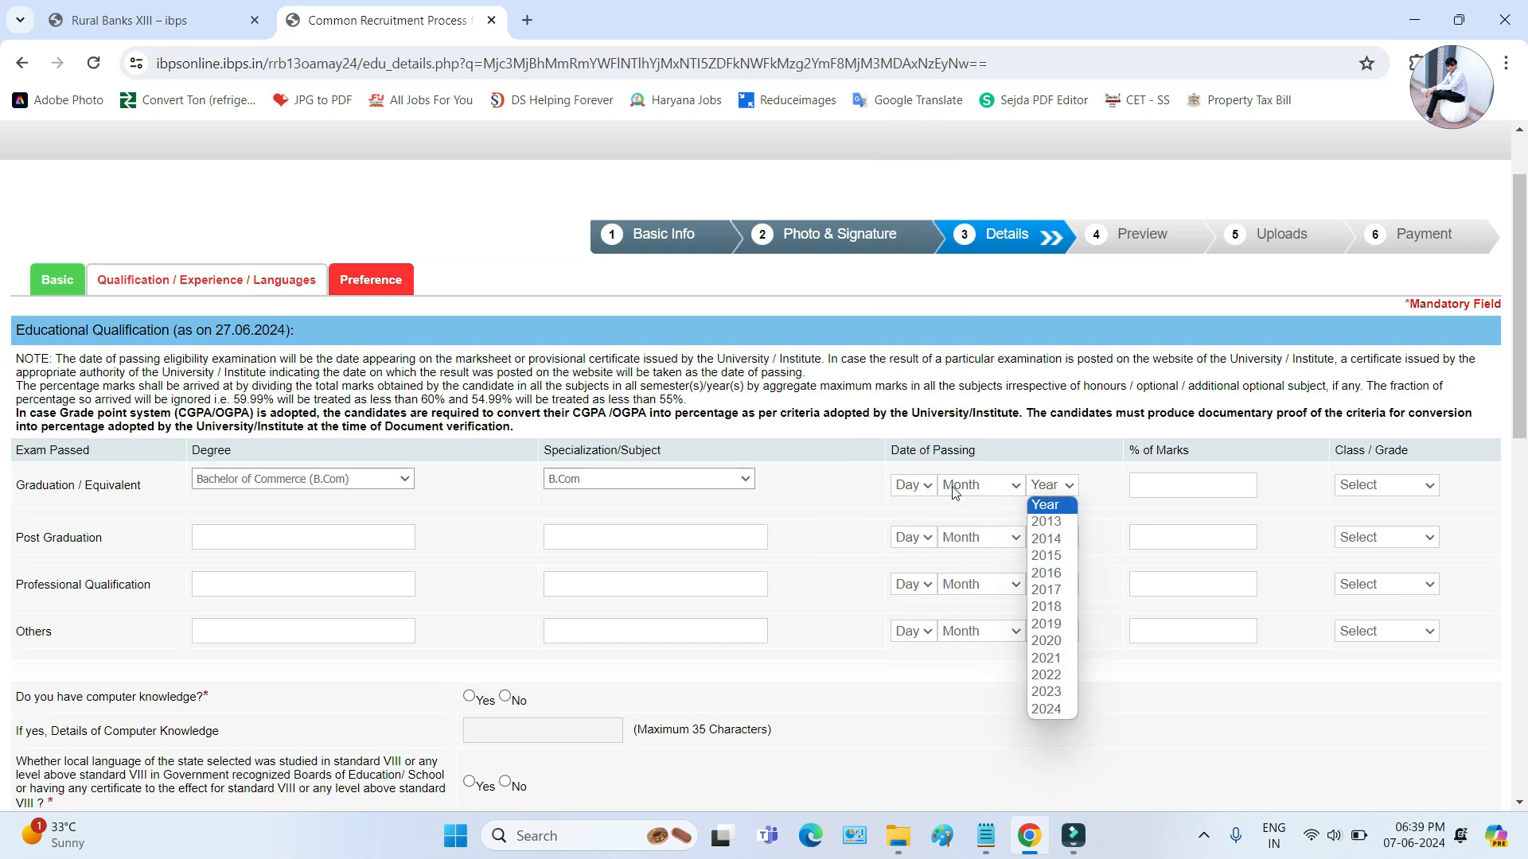
left_click(1157, 483)
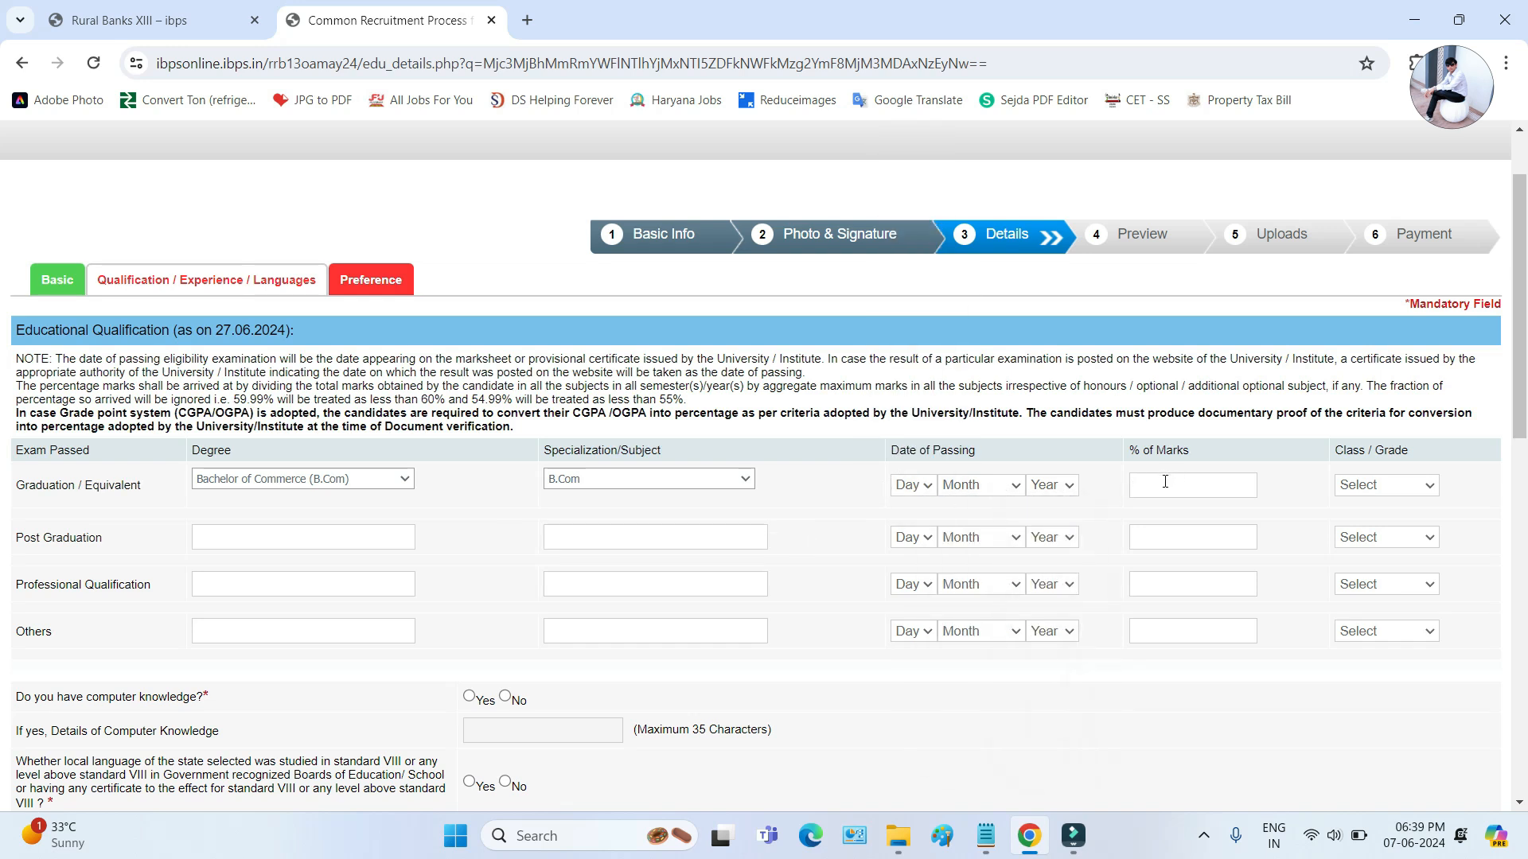
left_click(1395, 487)
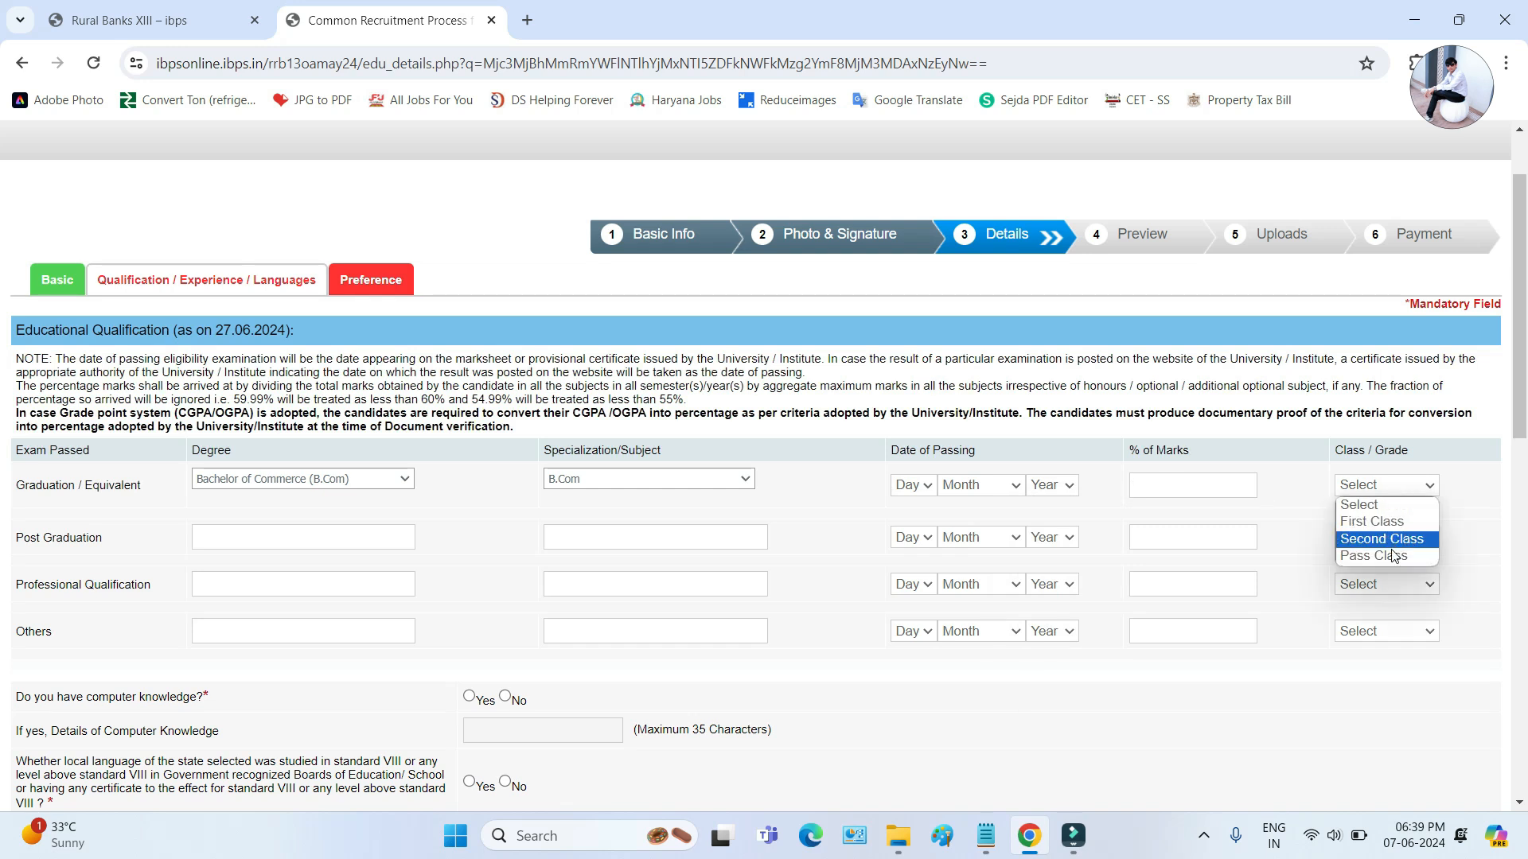
left_click(1297, 480)
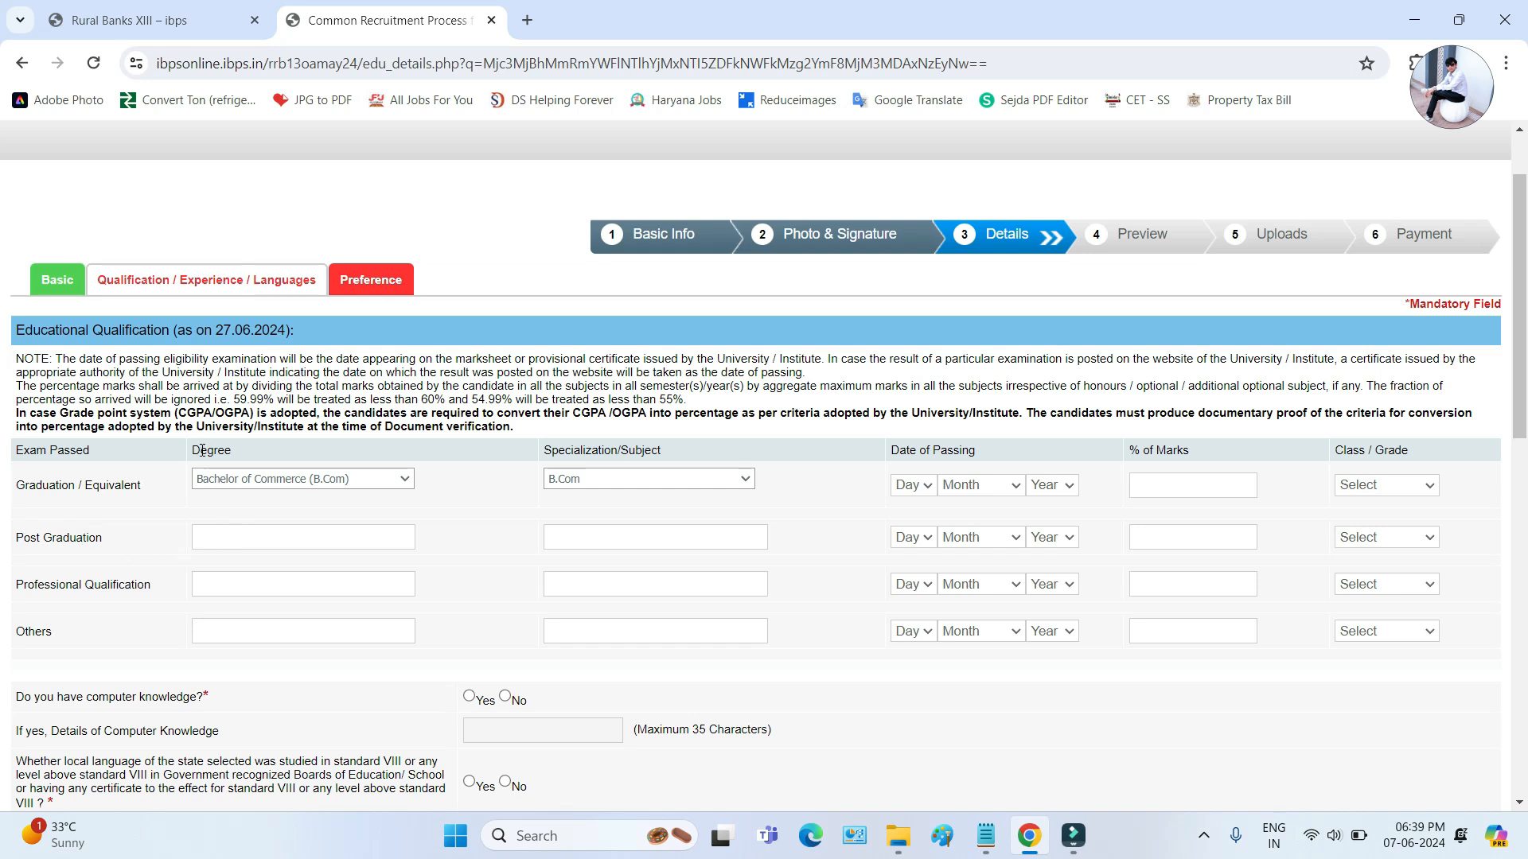
- Review the degree, passing date, marks and class fields in the Post Graduation row
left_click(215, 541)
left_click(923, 541)
left_click(1004, 543)
left_click(1052, 541)
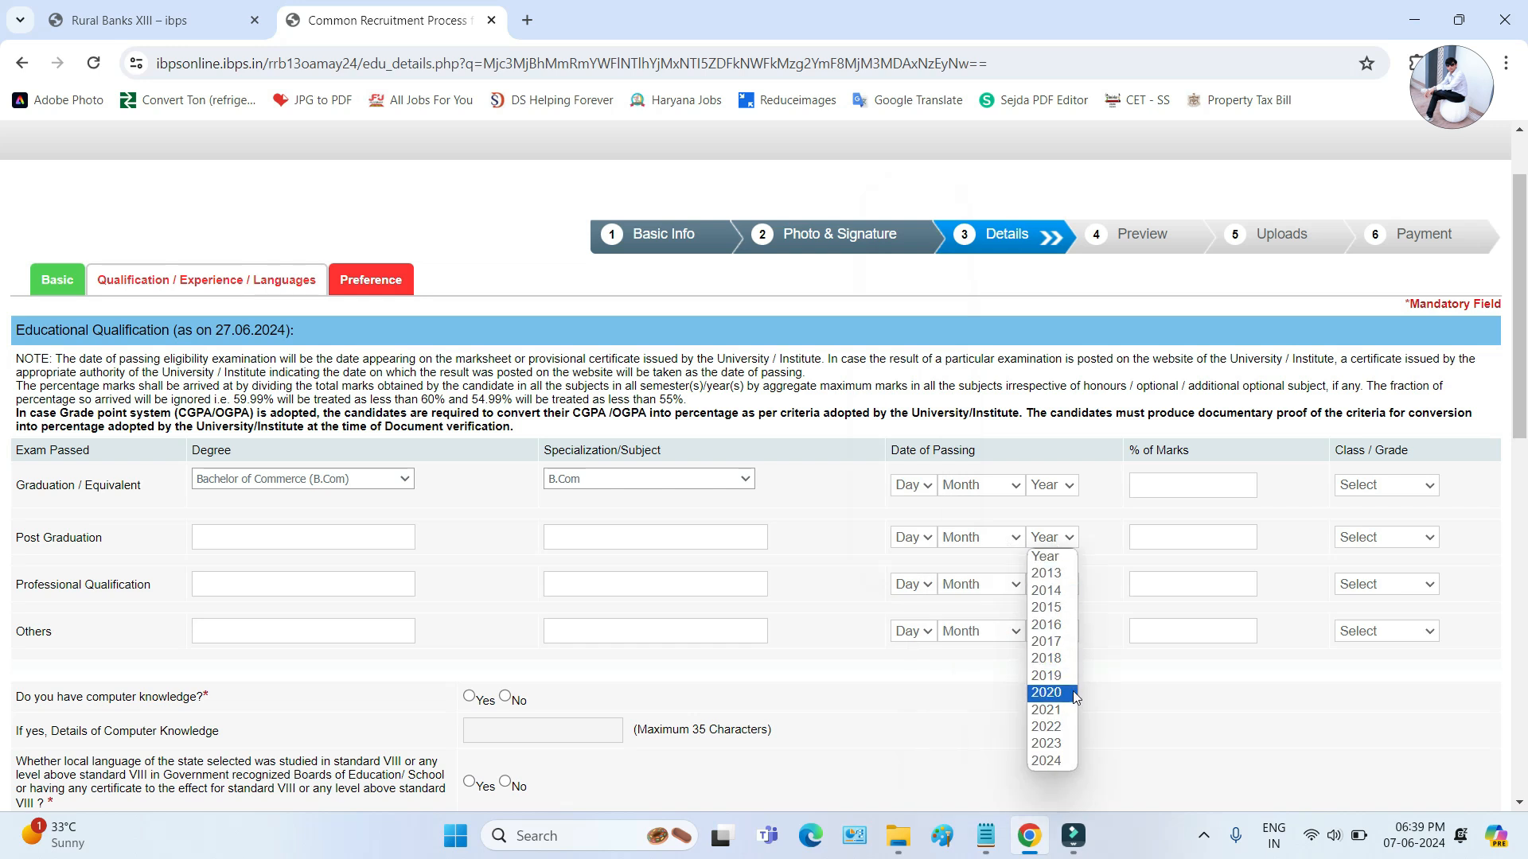
left_click(1193, 538)
left_click(1351, 539)
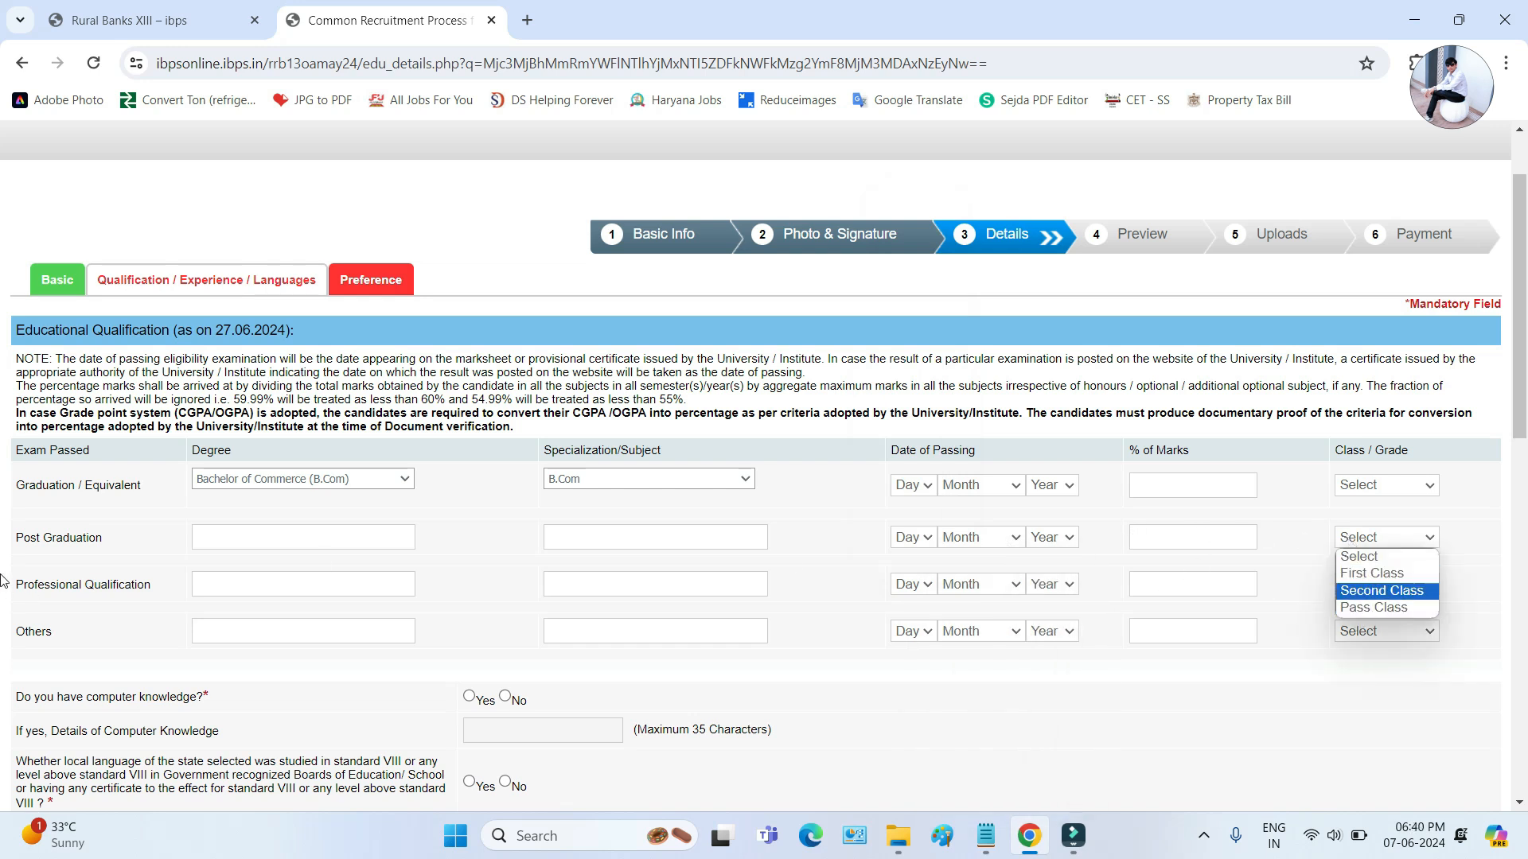
left_click(58, 589)
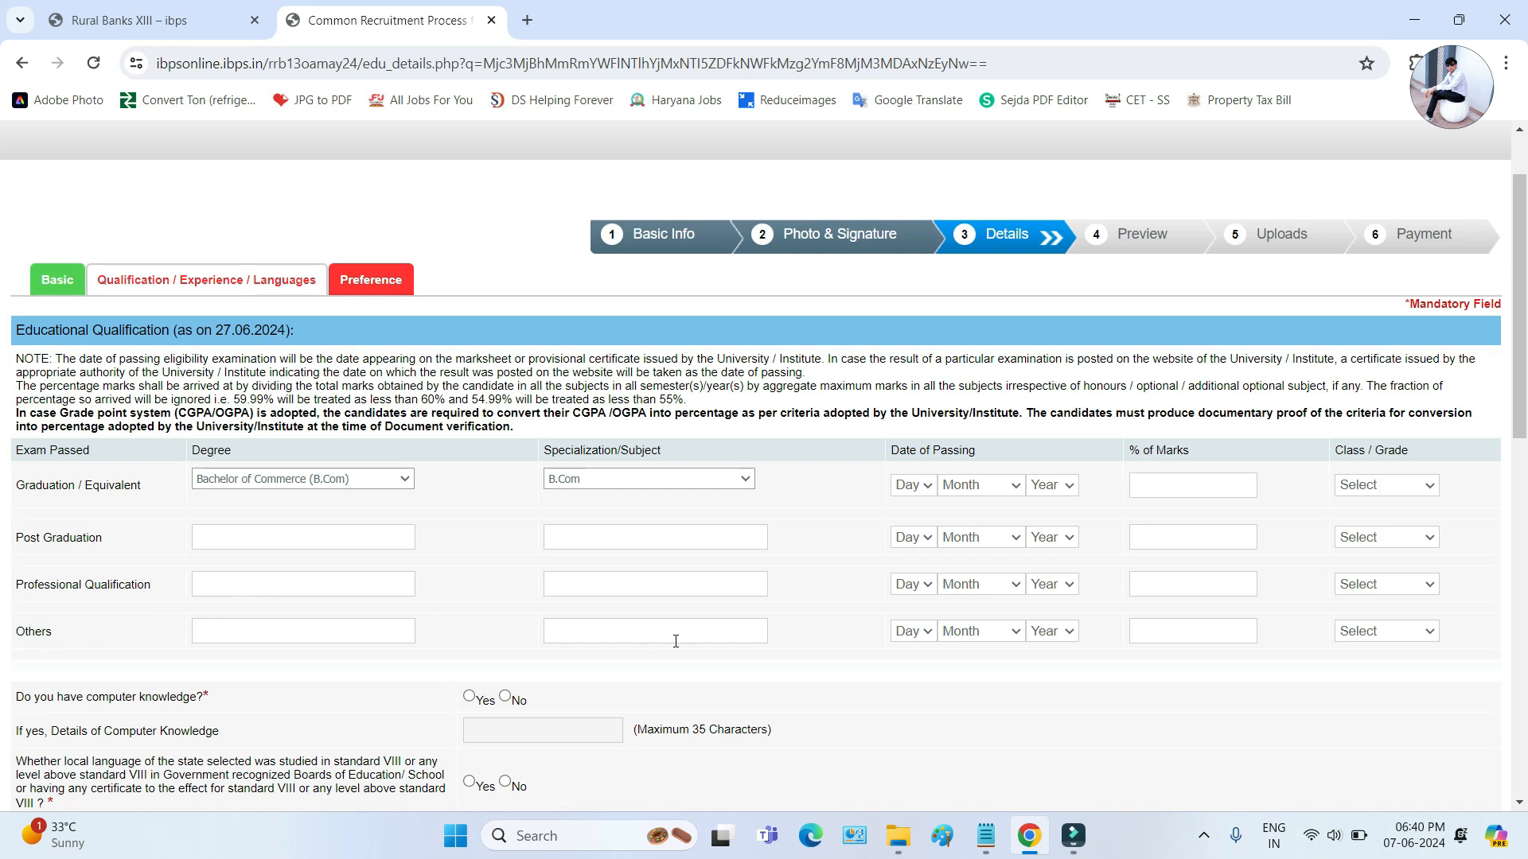
- Answer No to having computer knowledge and No to having studied the state's local language in standard VIII or above
scroll(646, 629, "down", 1)
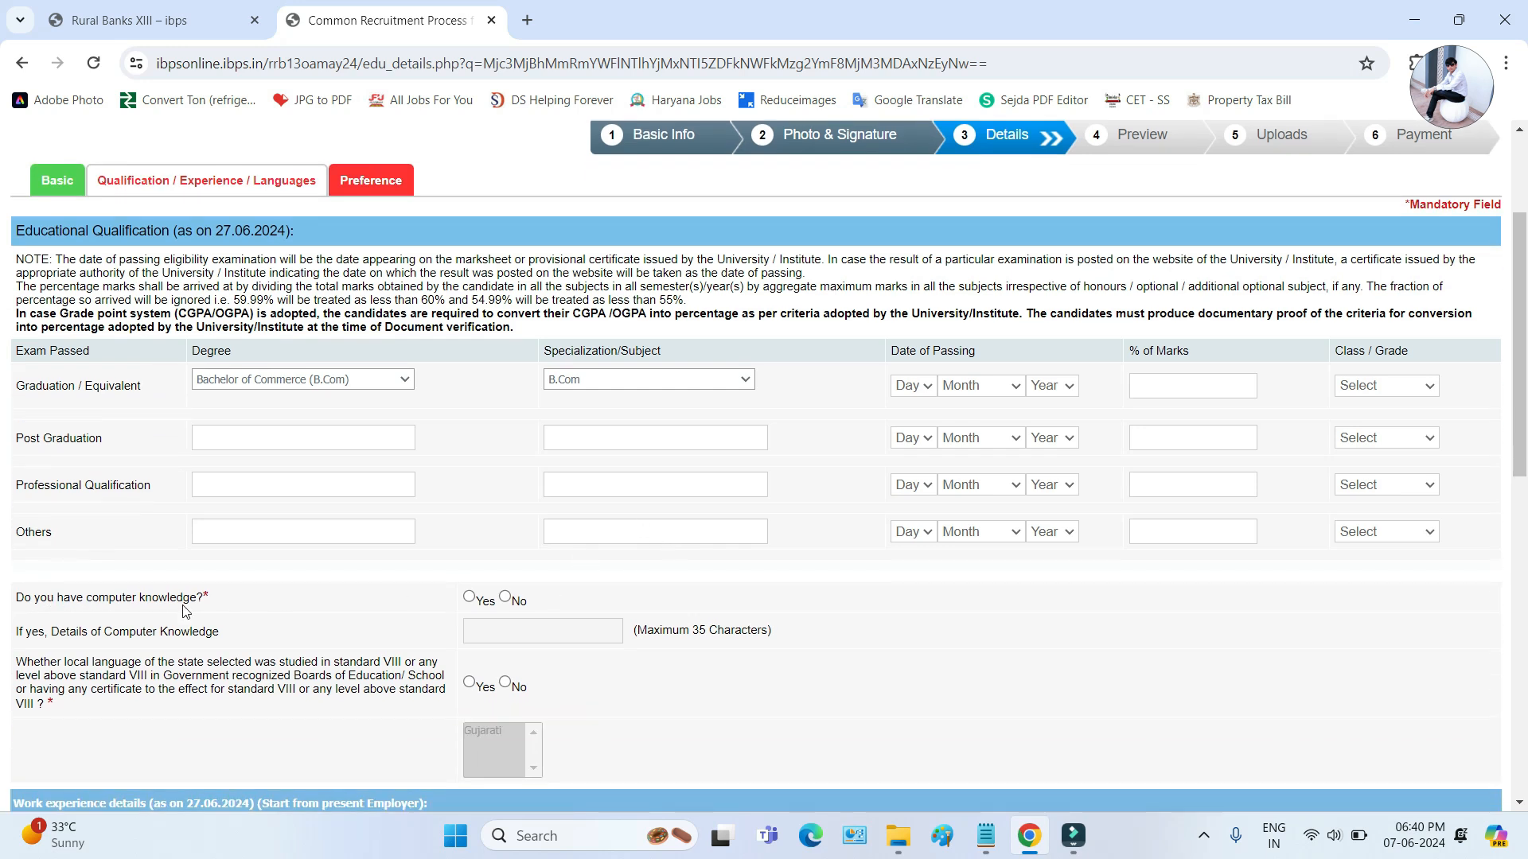
left_click(469, 597)
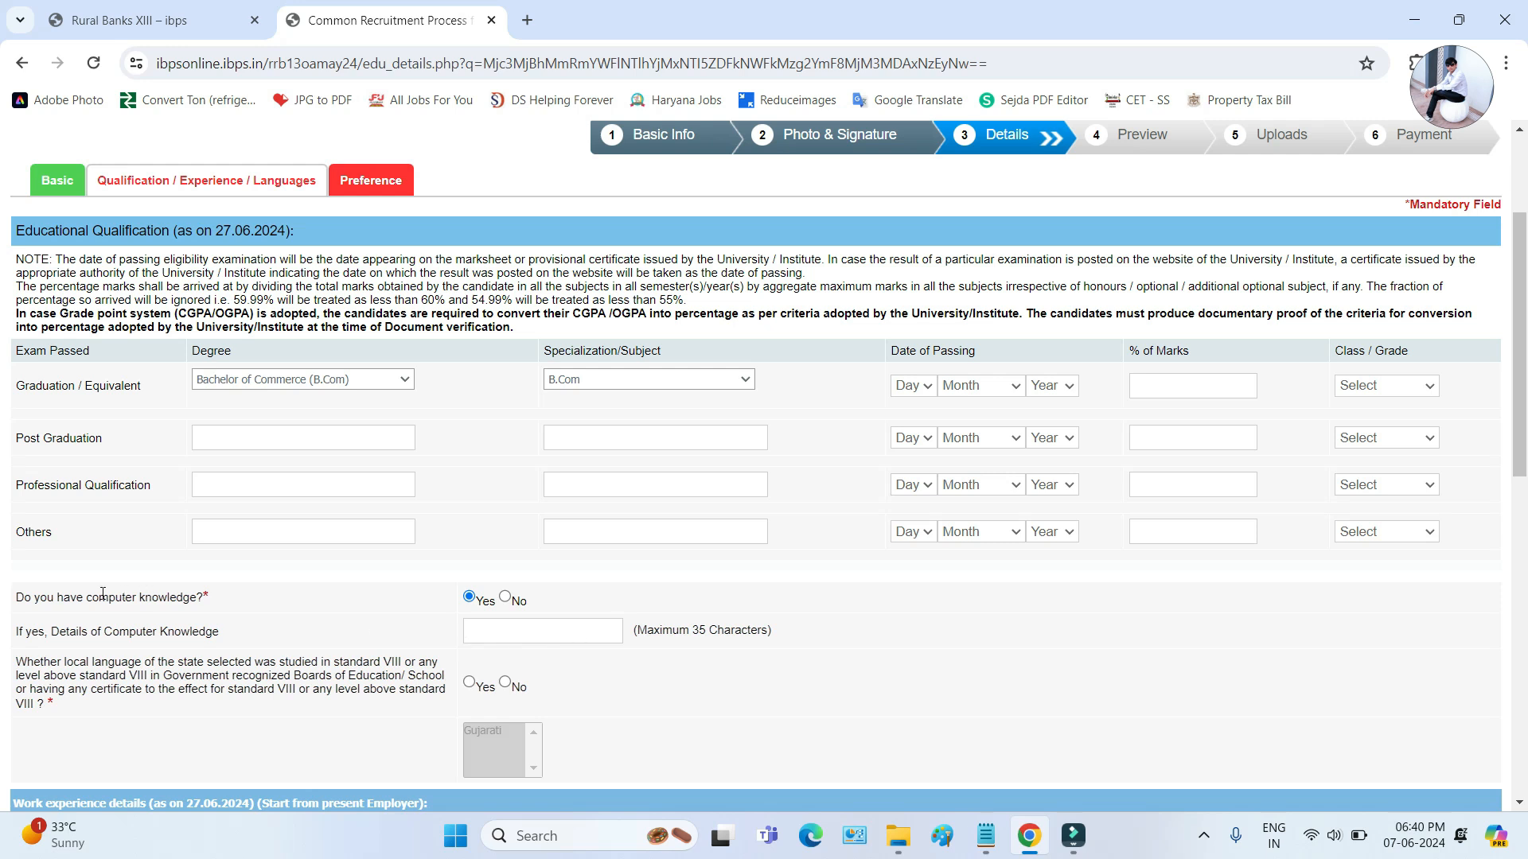
left_click(506, 597)
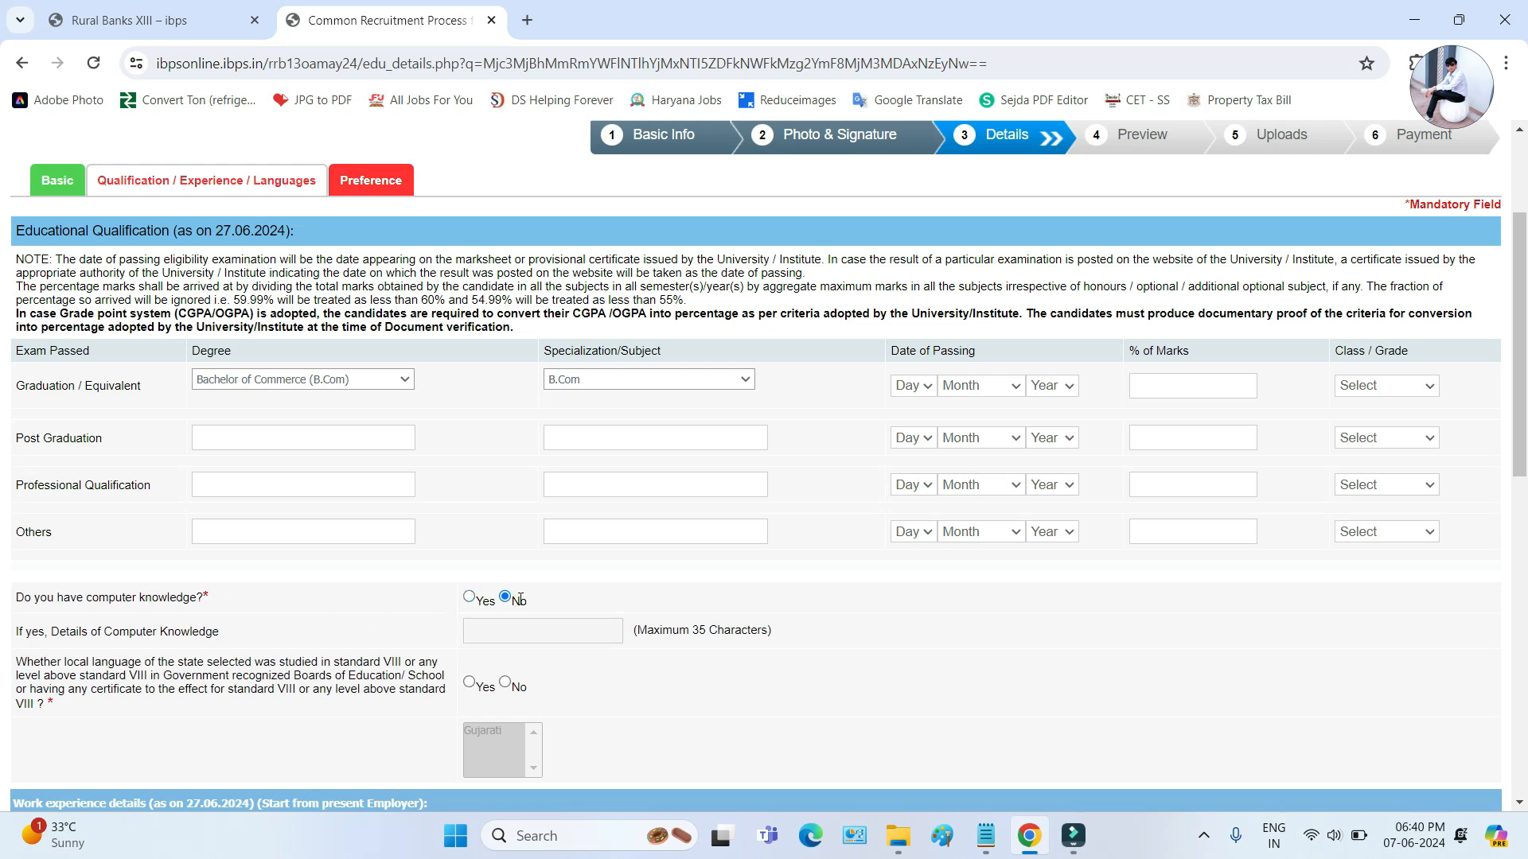
scroll(600, 614, "down", 1)
key("Tab")
key("Right")
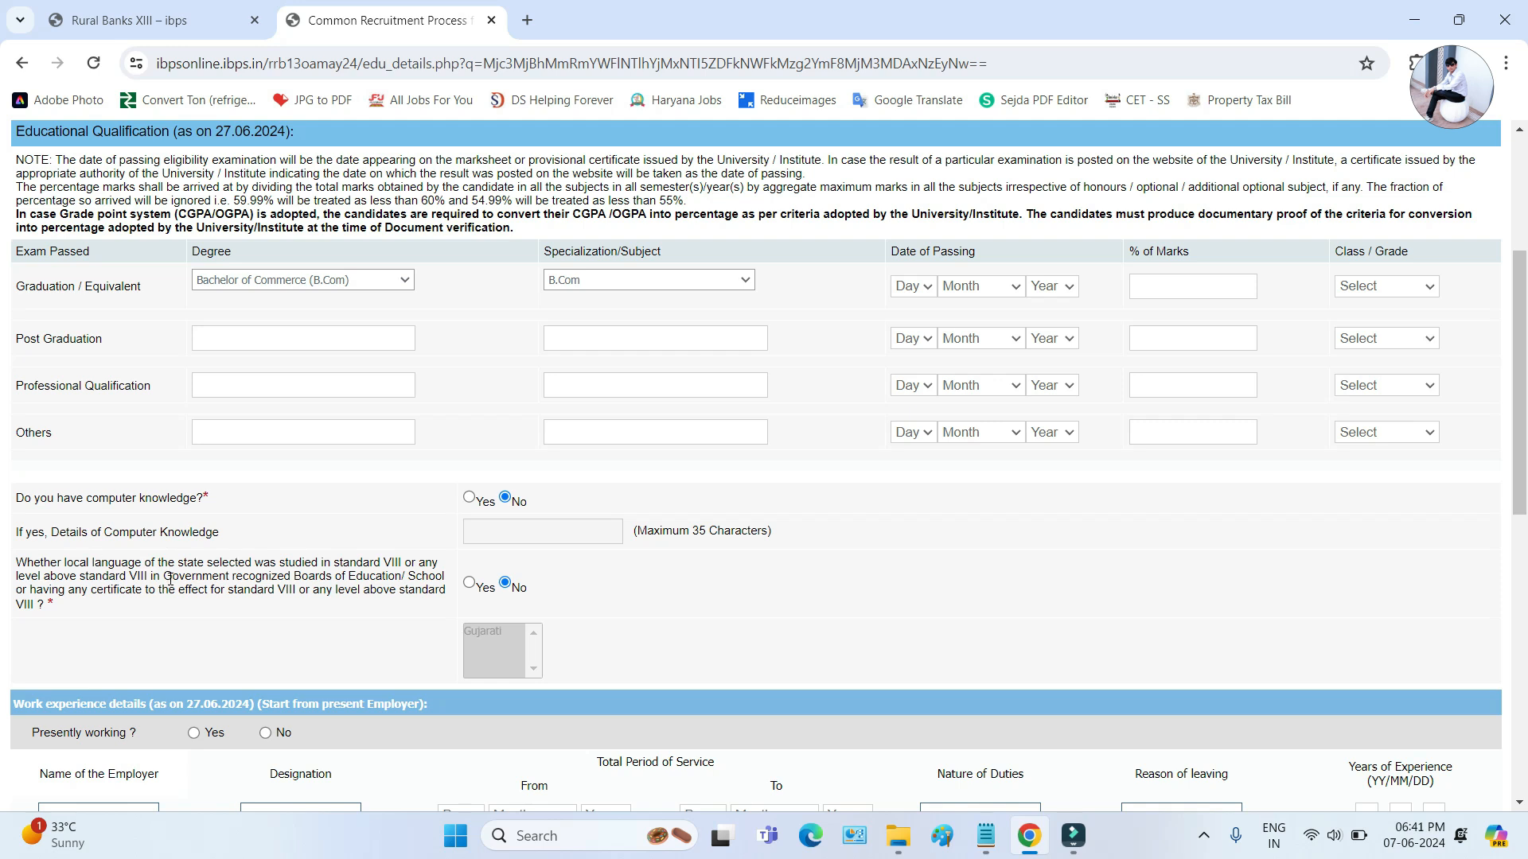
- Try the Yes answer for the local language question with Gujarati selected, and return the answer to No
left_click(469, 586)
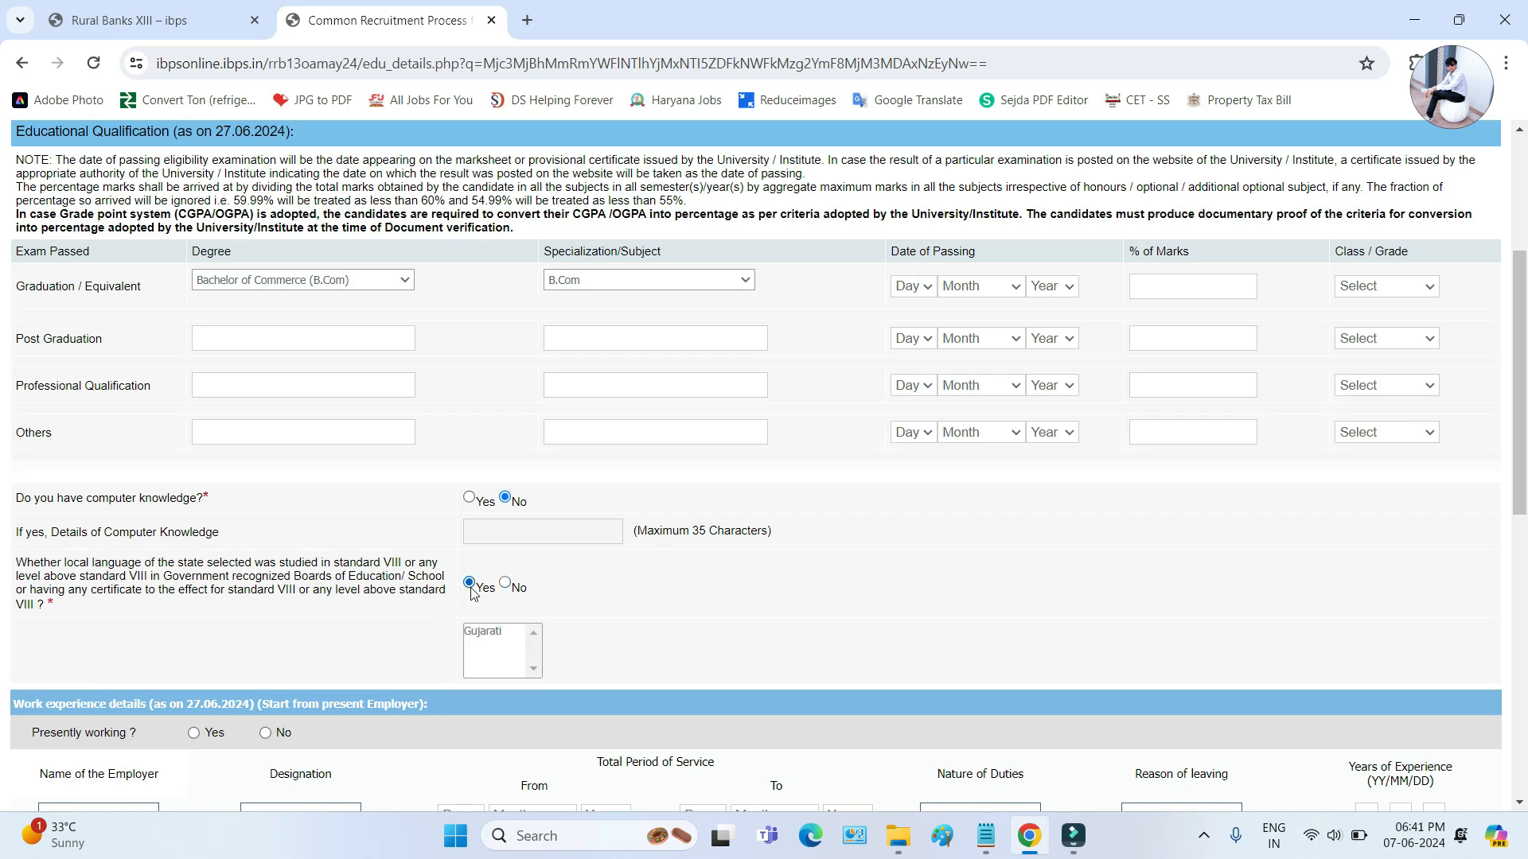
left_click(498, 633)
left_click(114, 562)
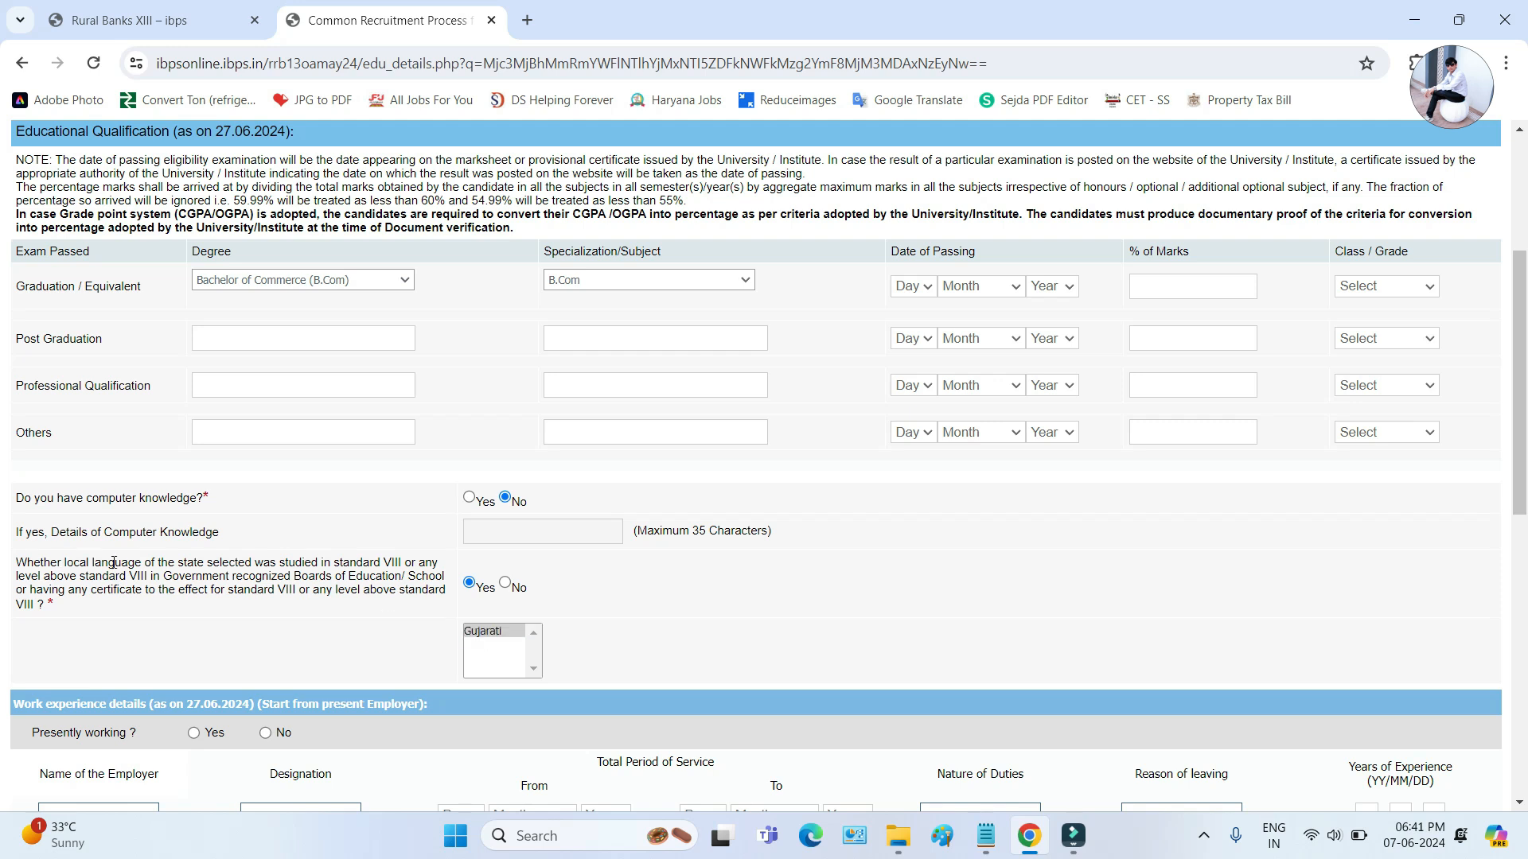
left_click(507, 586)
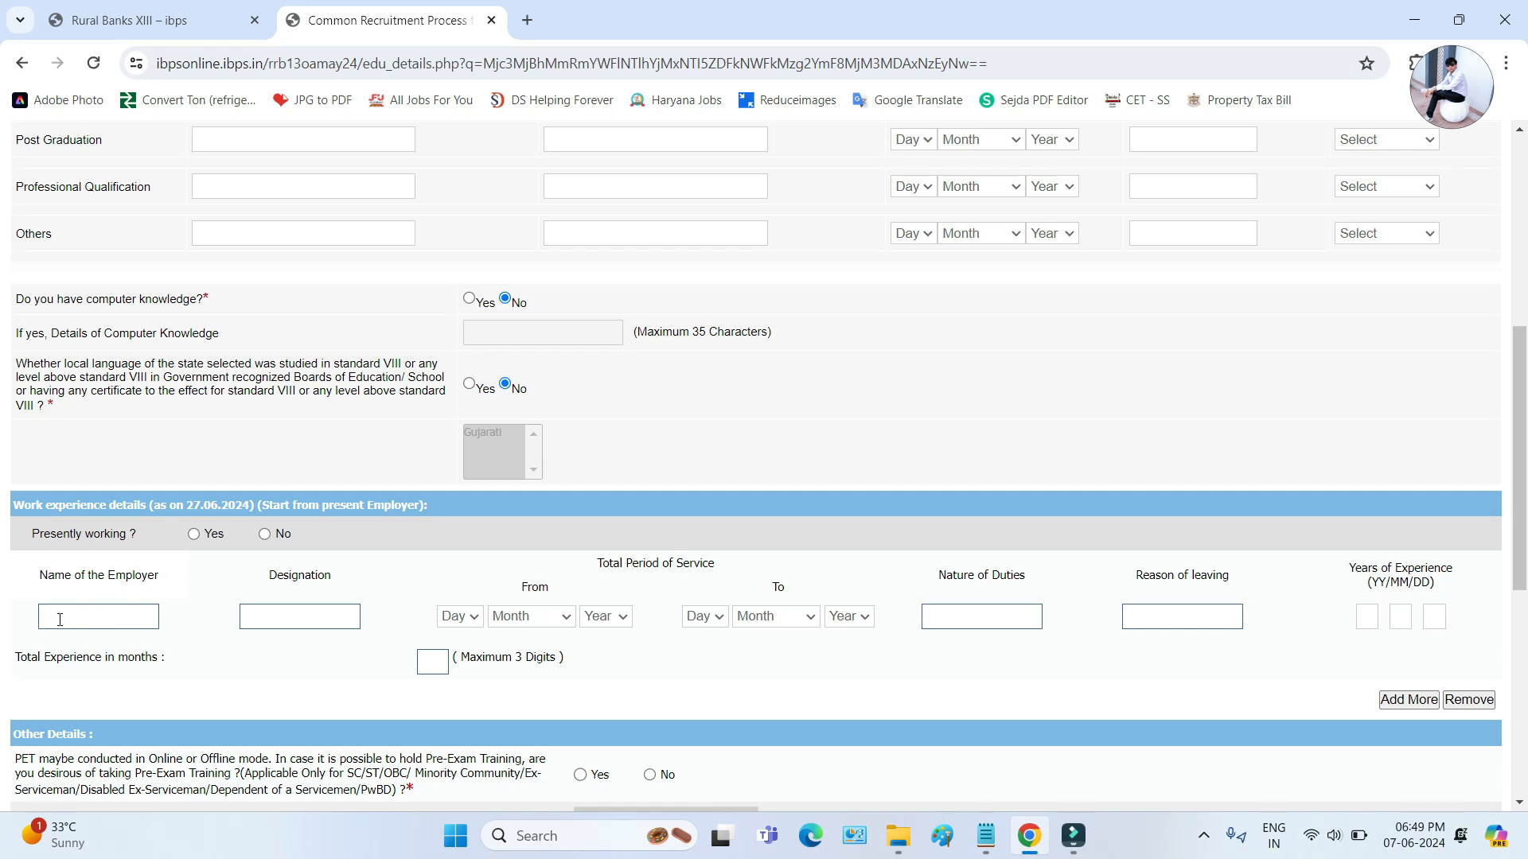
- Review the work experience fields, including Designation, the From and To service dates, and Nature of Duties
left_click(301, 618)
left_click(461, 619)
left_click(558, 627)
left_click(603, 620)
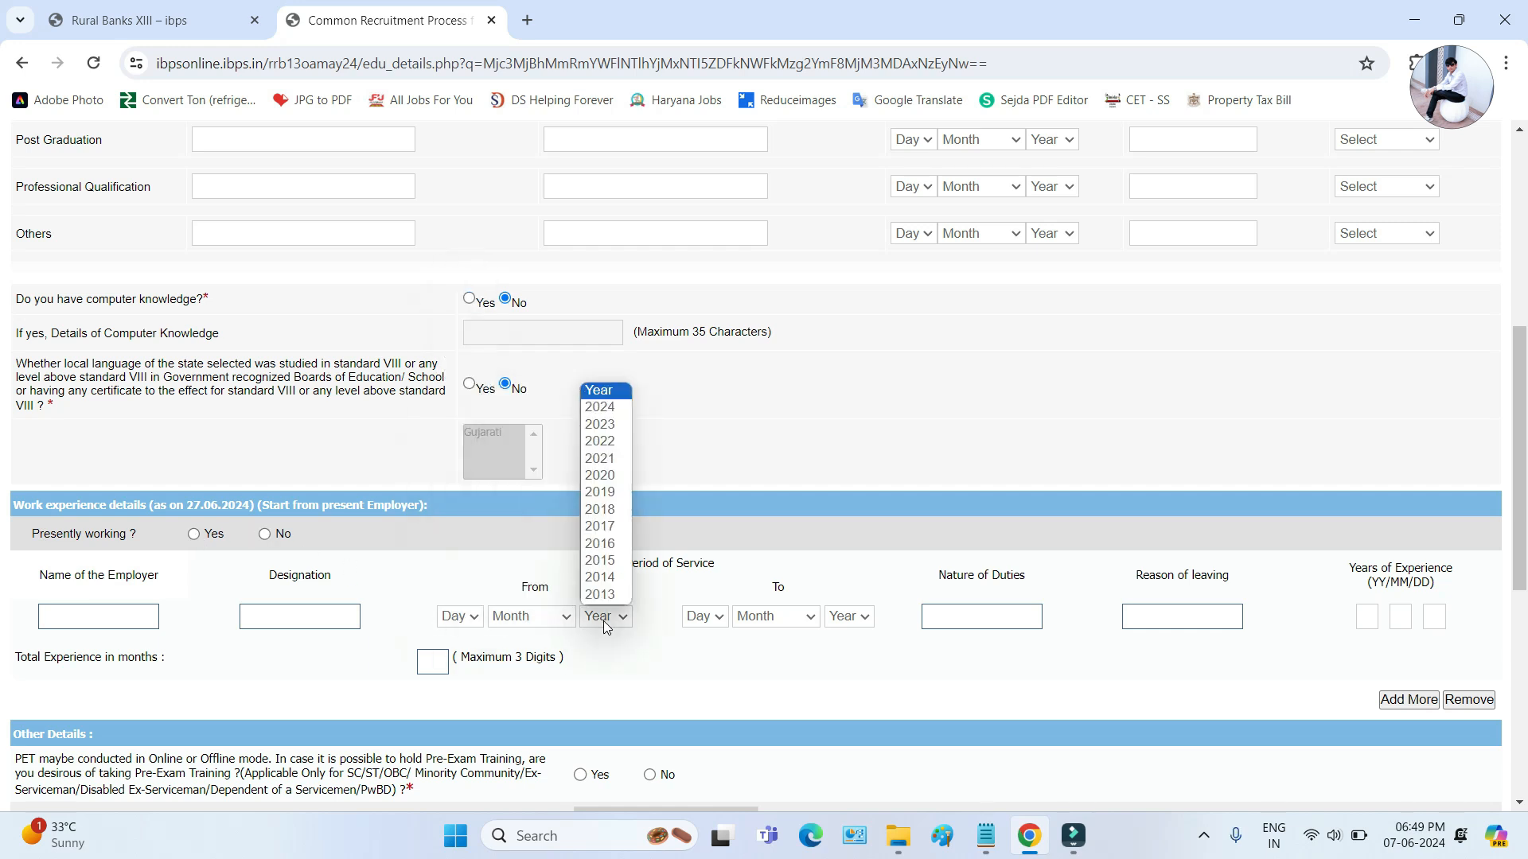
left_click(388, 531)
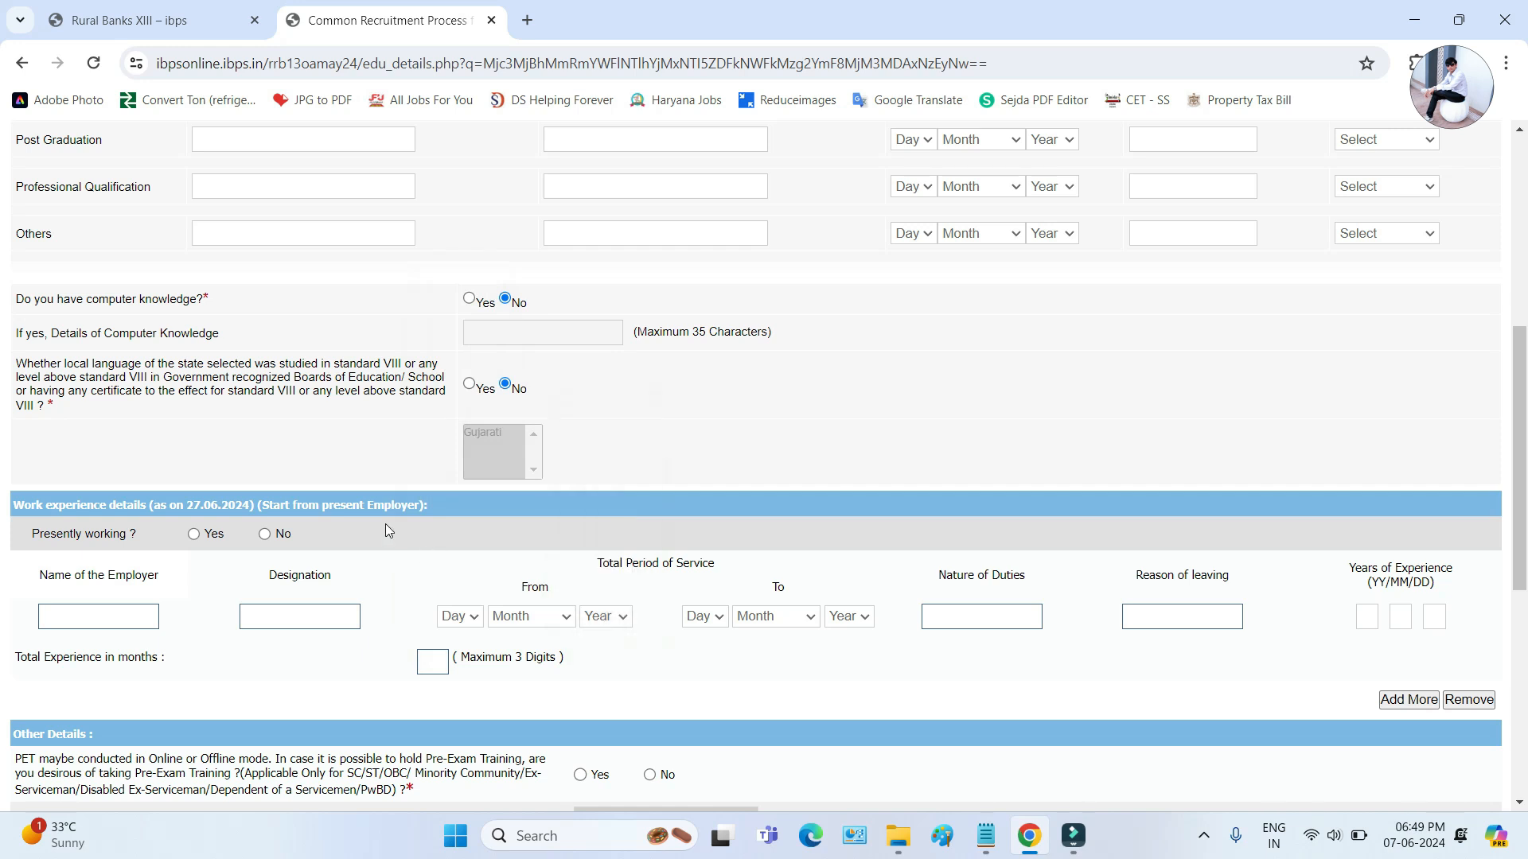
left_click(689, 619)
left_click(810, 623)
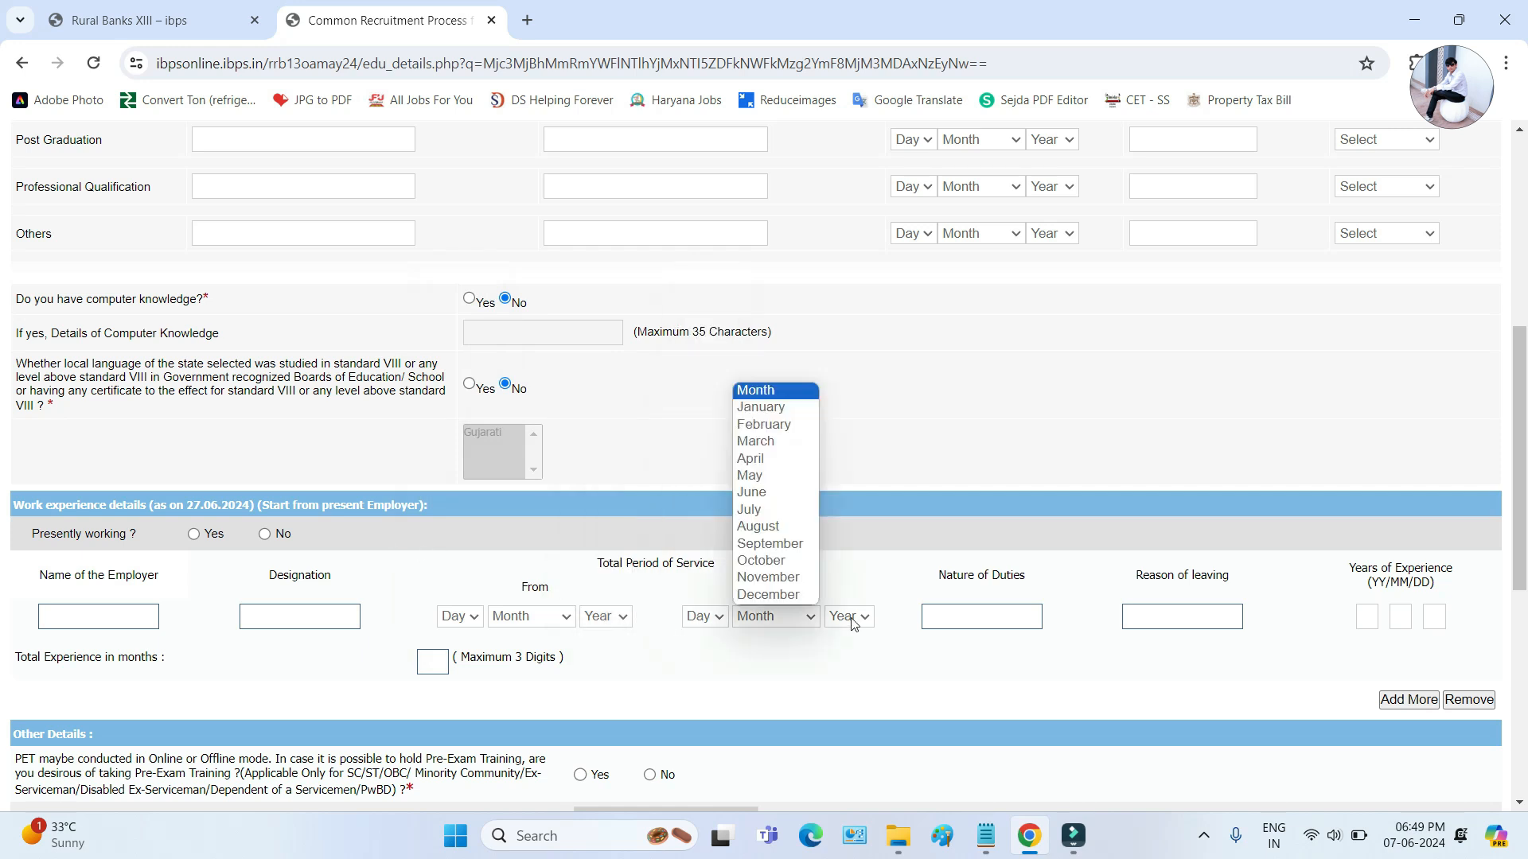
left_click(854, 622)
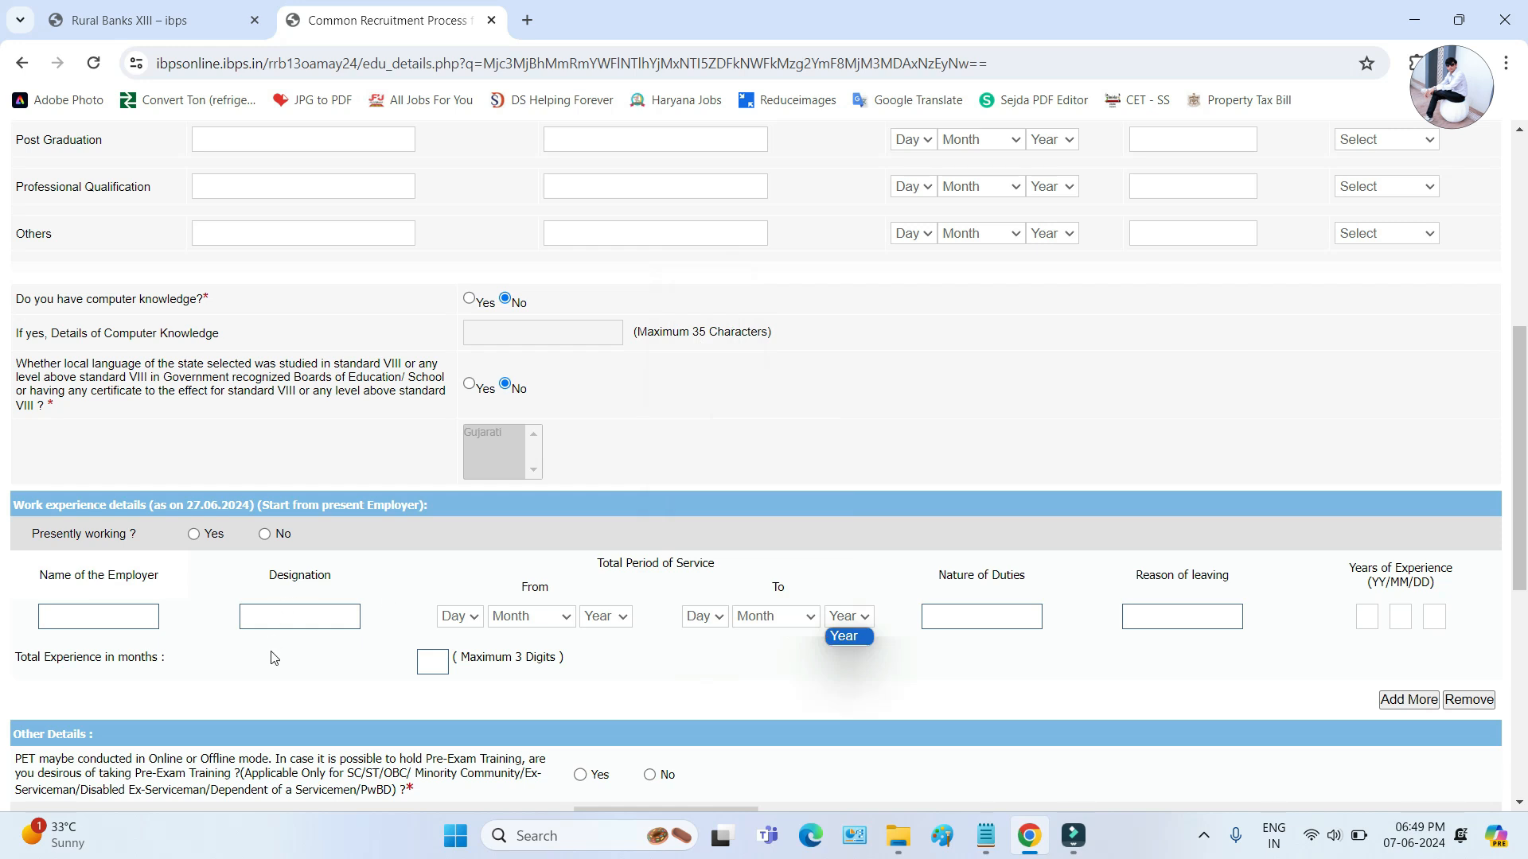
left_click(960, 618)
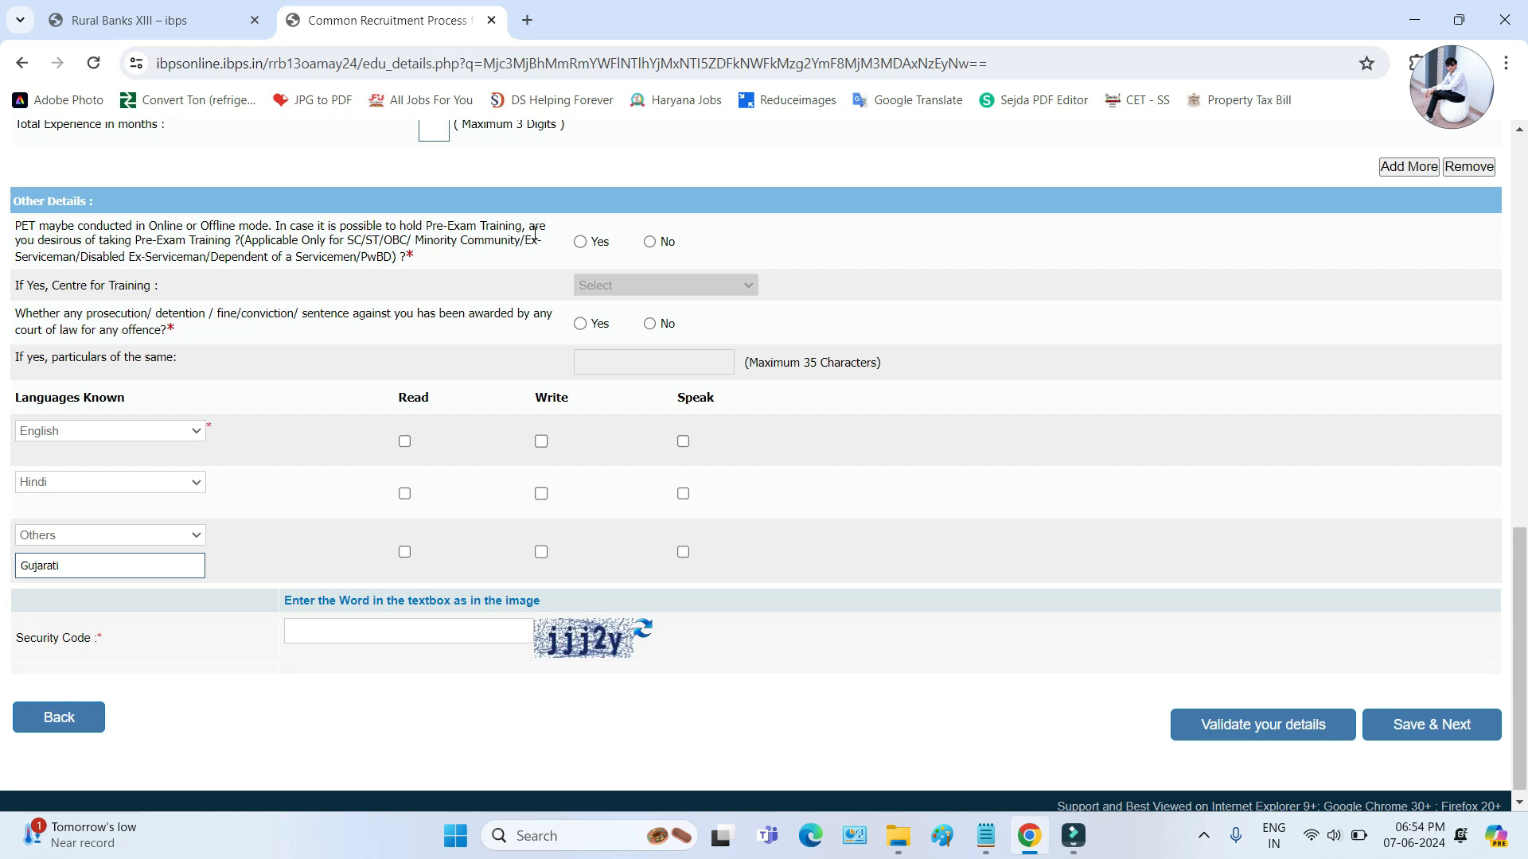
- Look over the training centre options for Pre-Exam Training and answer No to wanting the training
left_click(580, 242)
left_click(609, 286)
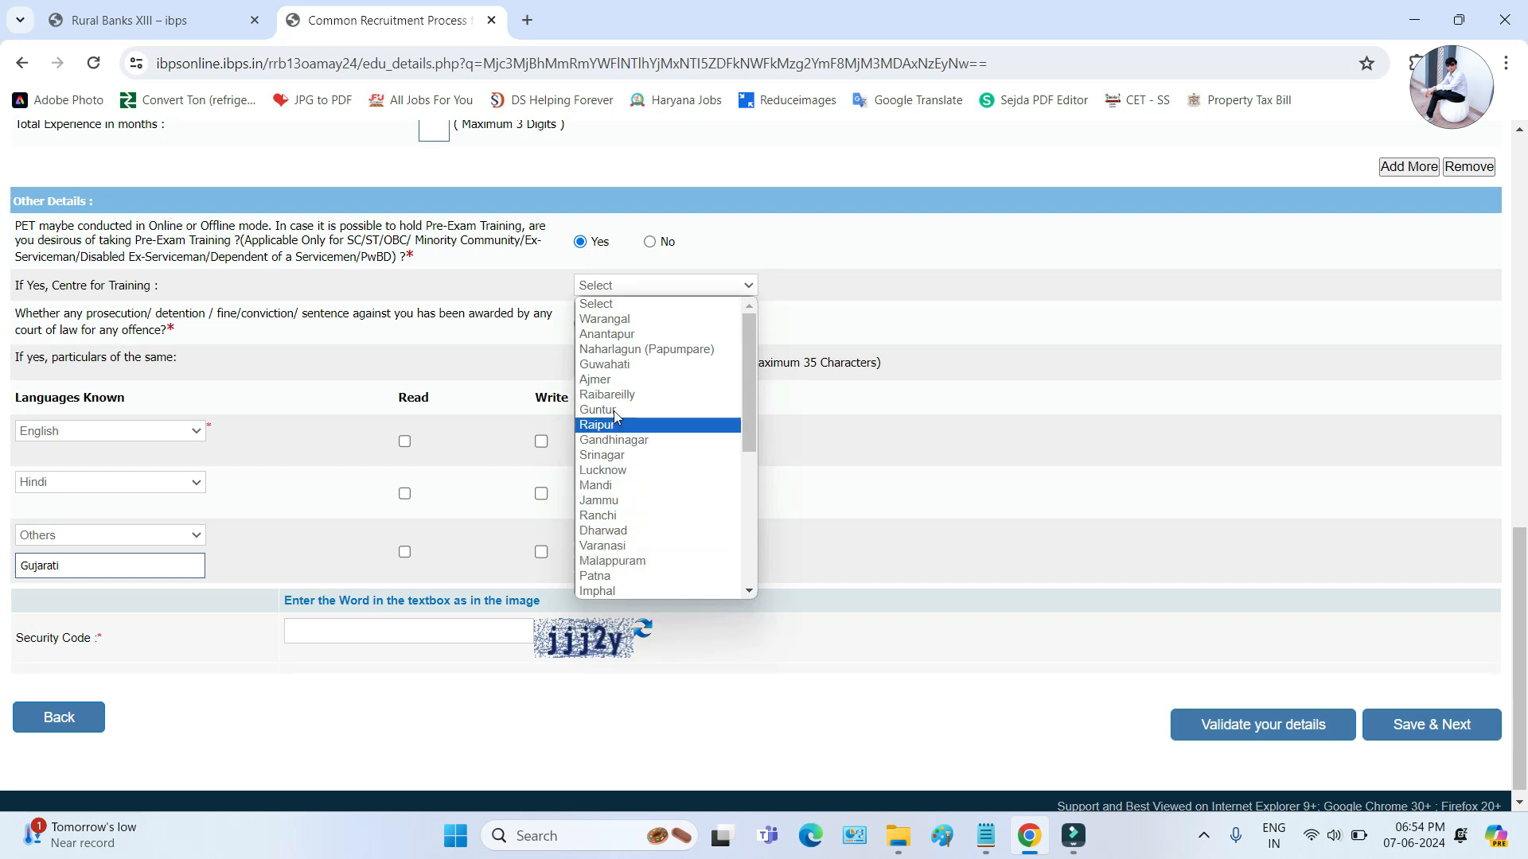
left_click(475, 225)
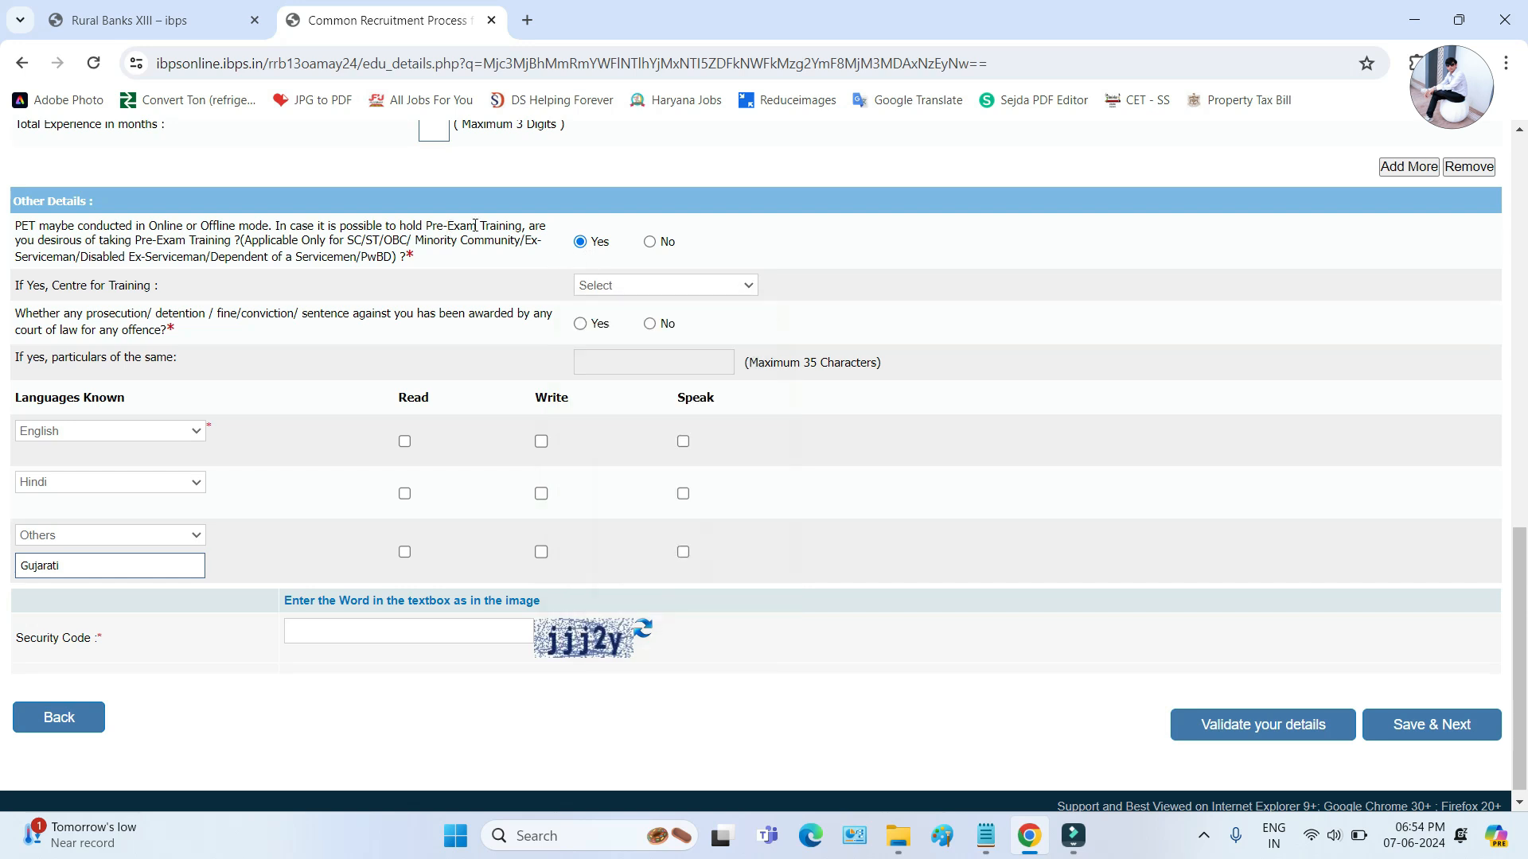
left_click(650, 242)
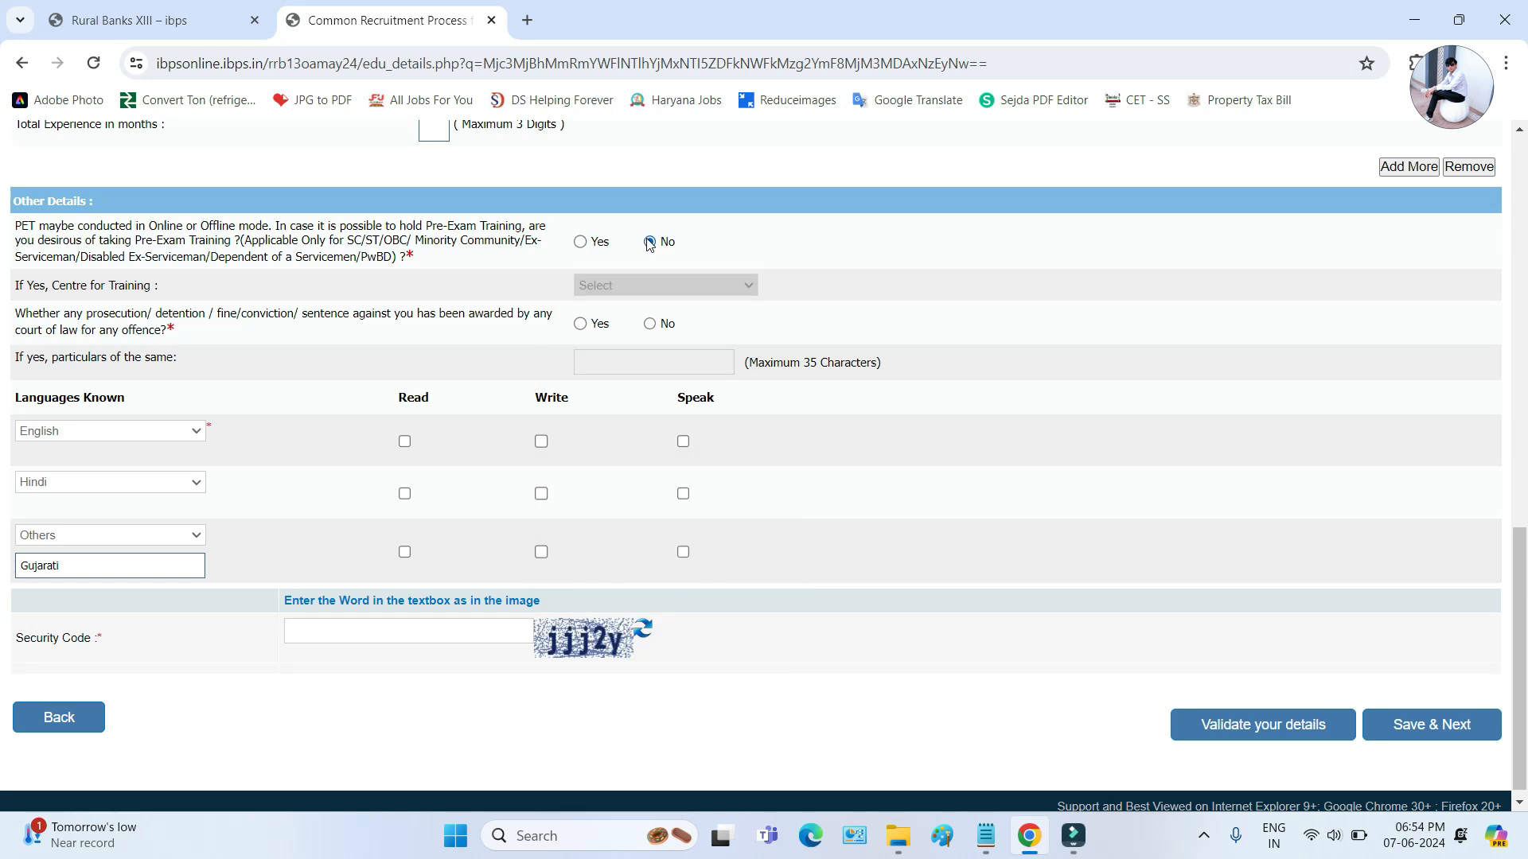
- Check the options in the three Languages Known rows, leaving English, Hindi and Others with Gujarati selected
scroll(443, 344, "down", 1)
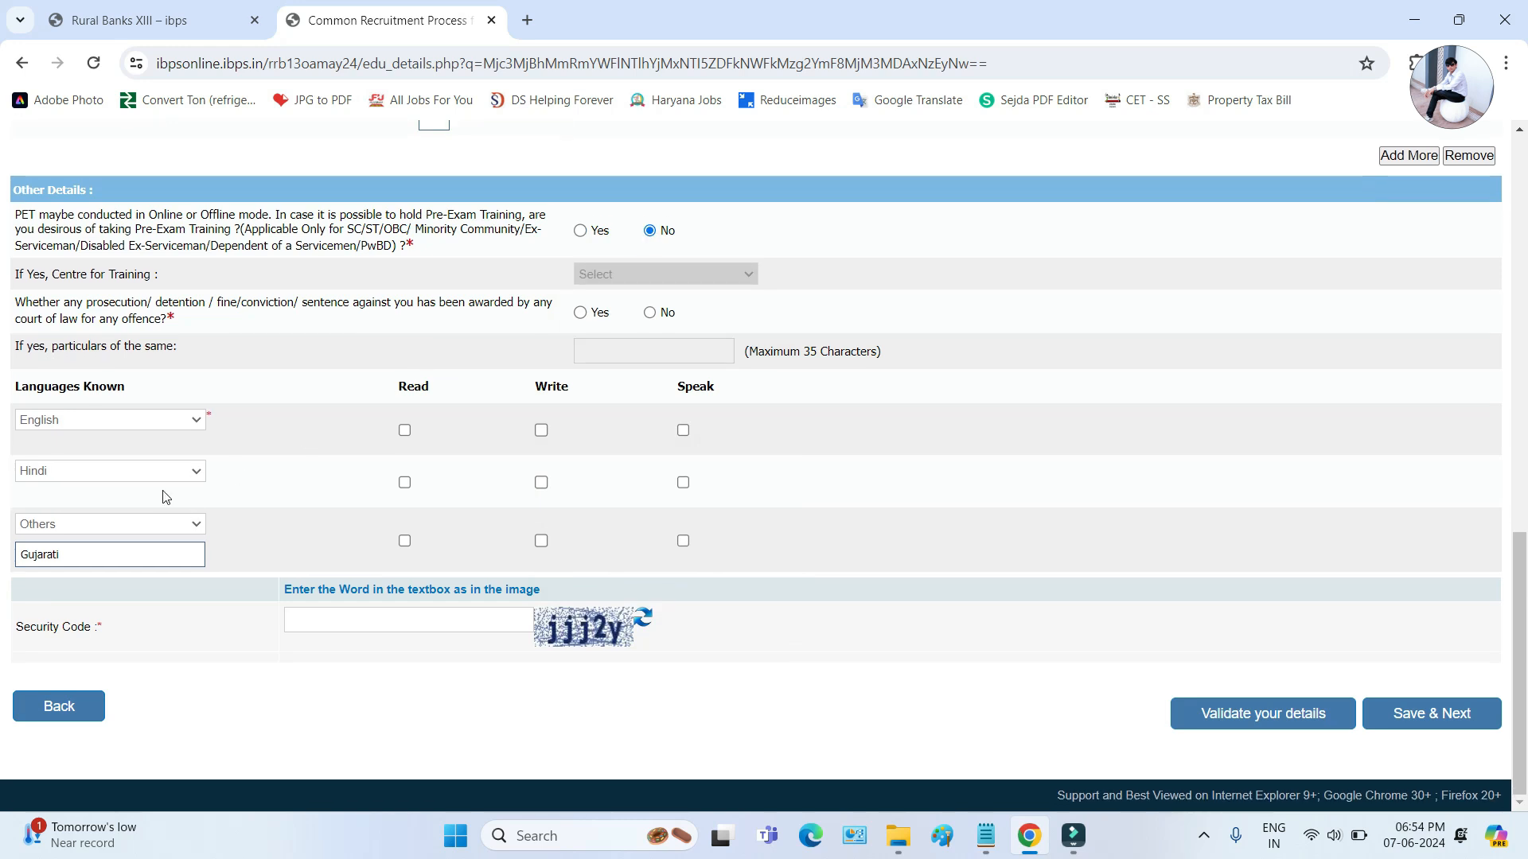
left_click(62, 420)
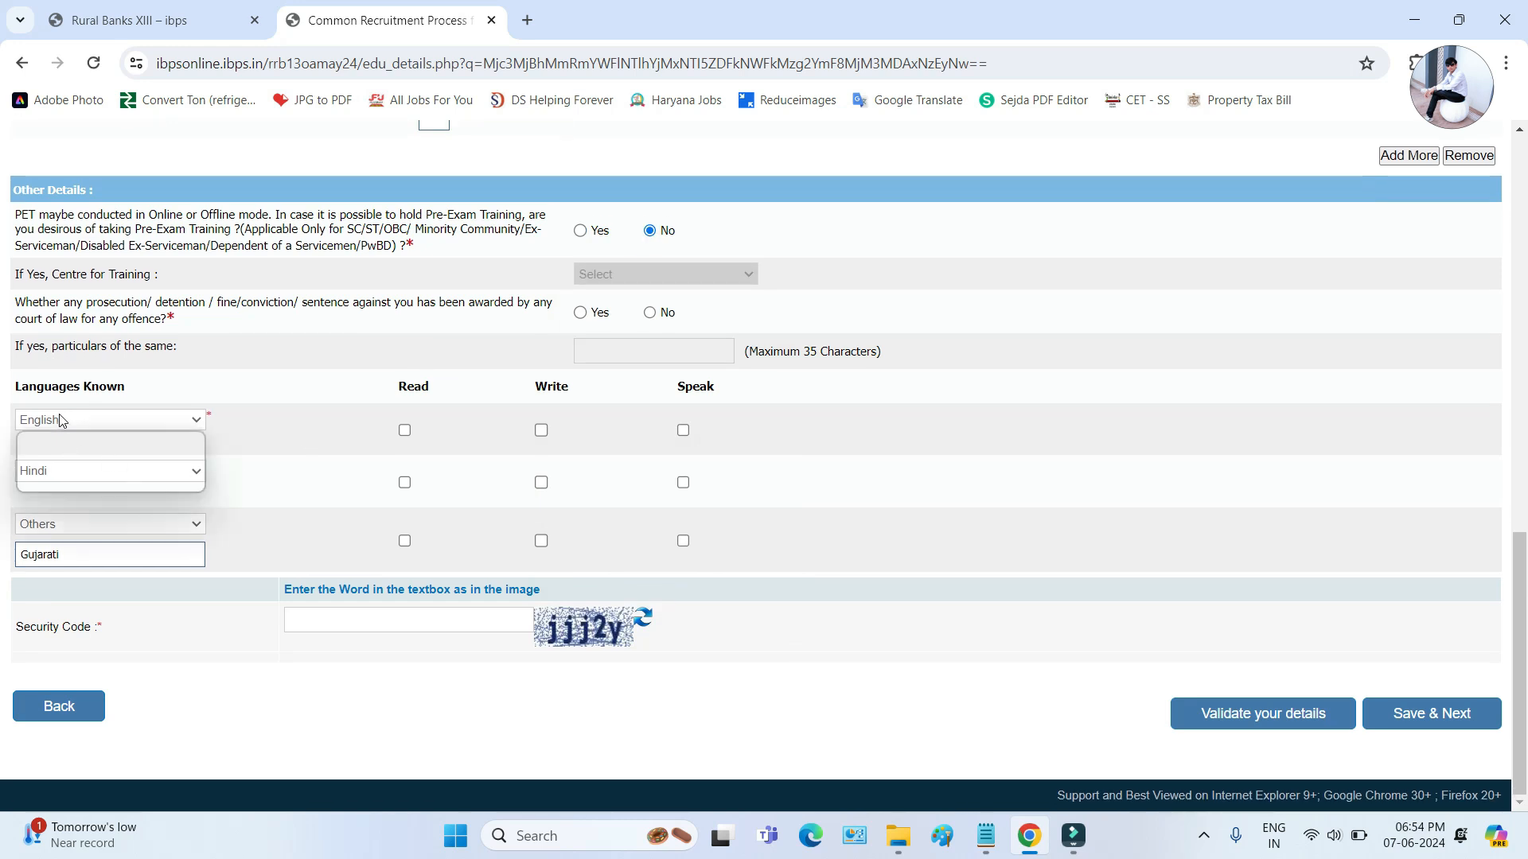
left_click(55, 469)
left_click(56, 471)
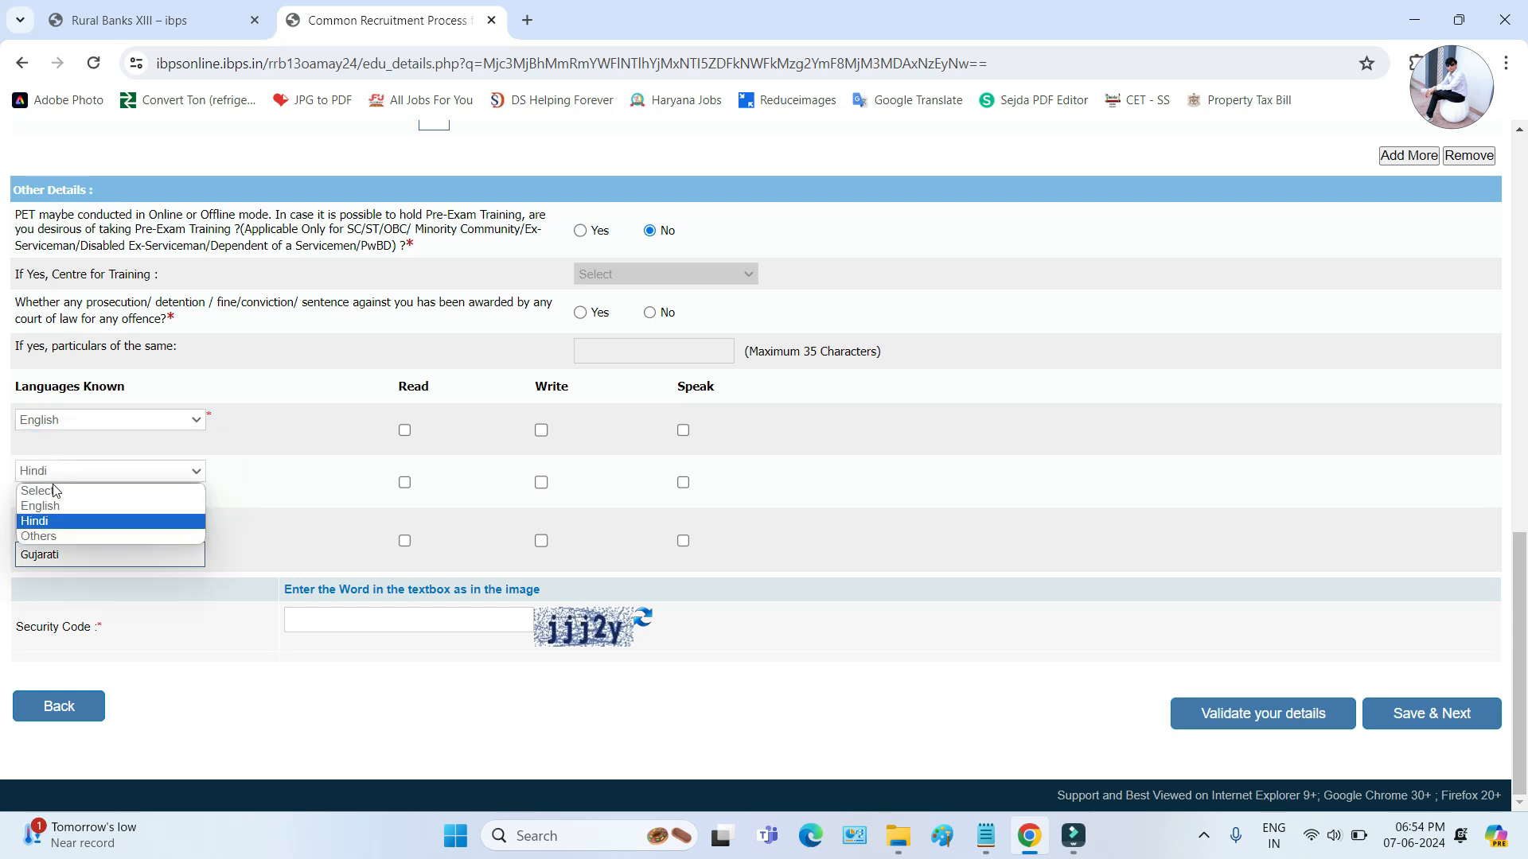
left_click(49, 521)
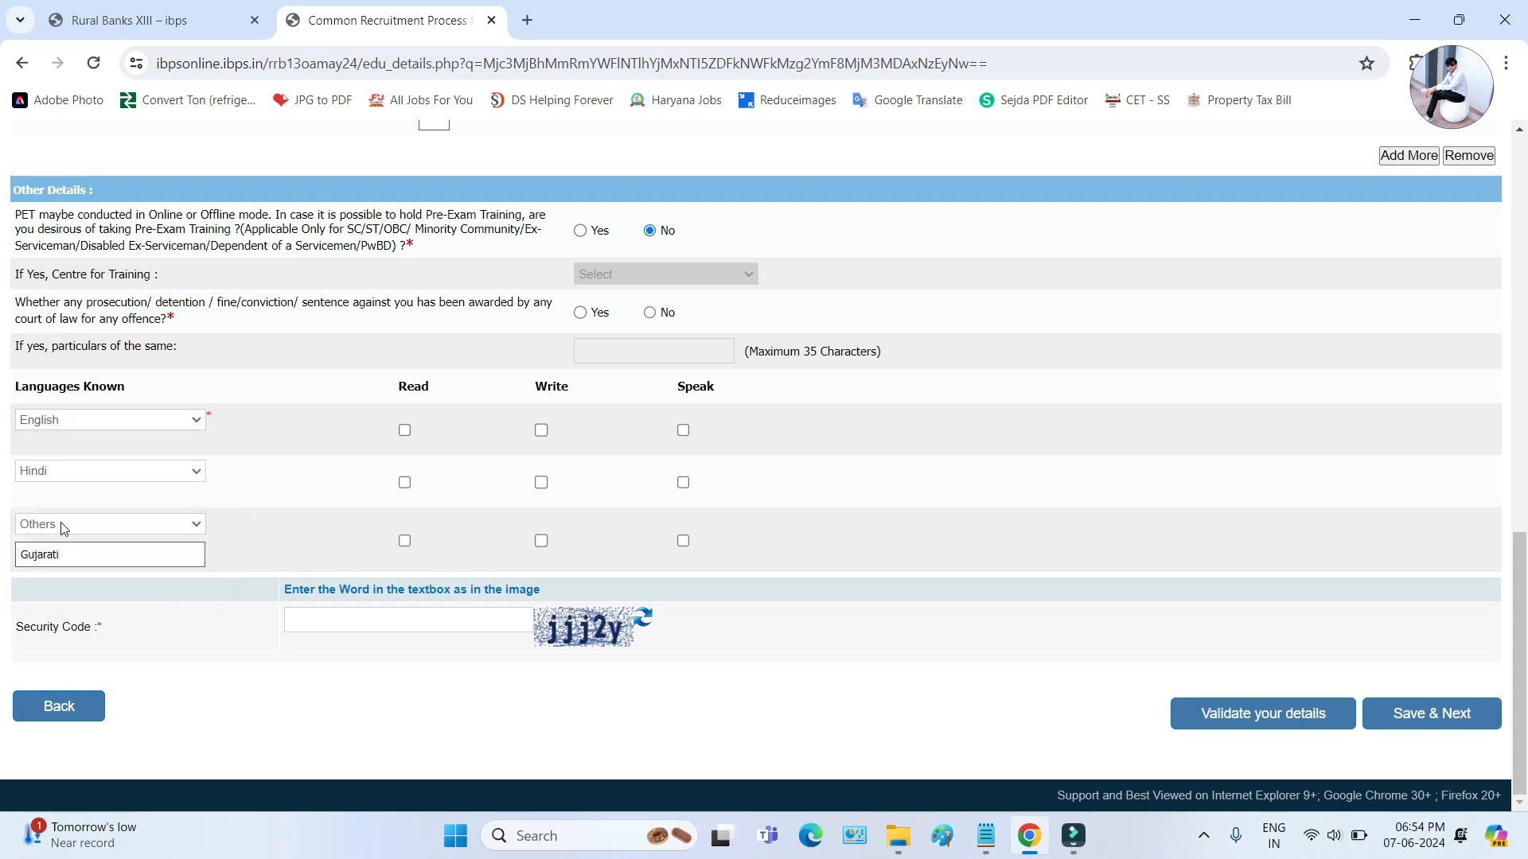
left_click(57, 526)
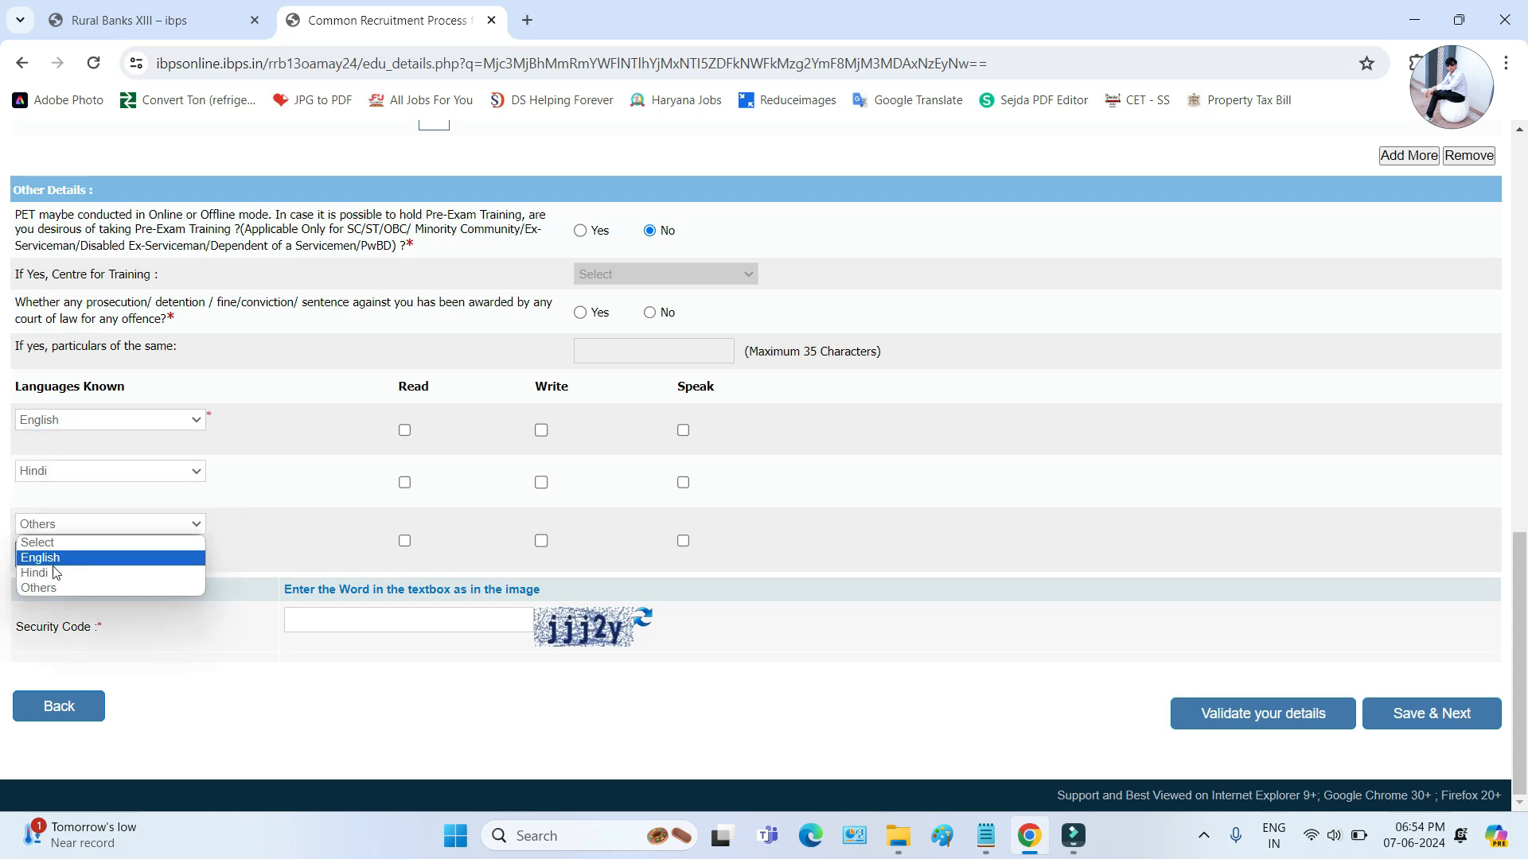
left_click(213, 554)
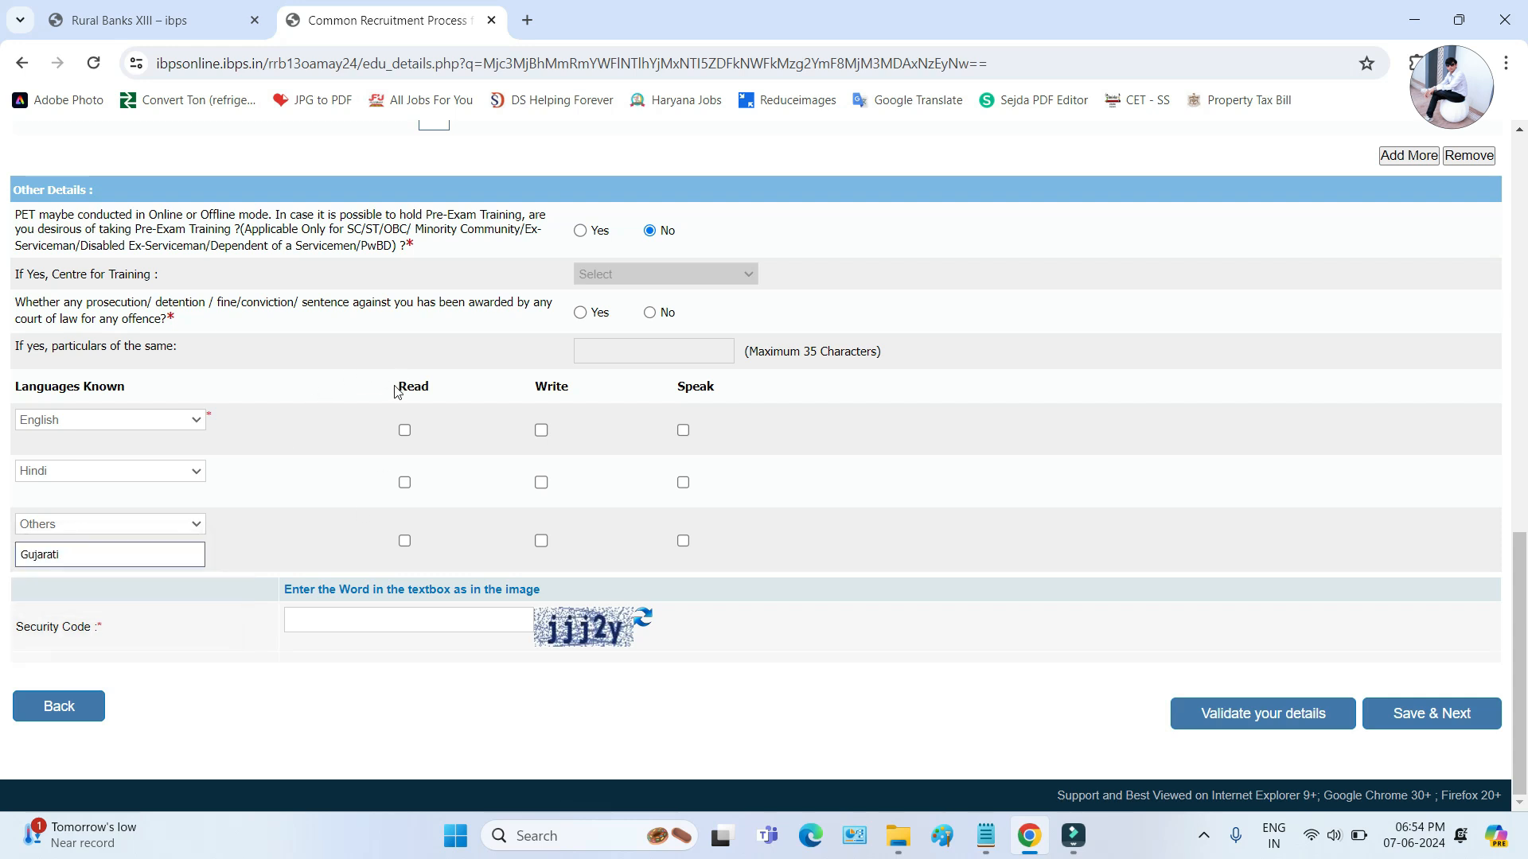
- Mark Read, Write and Speak for each of the three known languages: English, Hindi and Gujarati
left_click(405, 431)
left_click(405, 541)
left_click(541, 430)
left_click(542, 482)
left_click(542, 540)
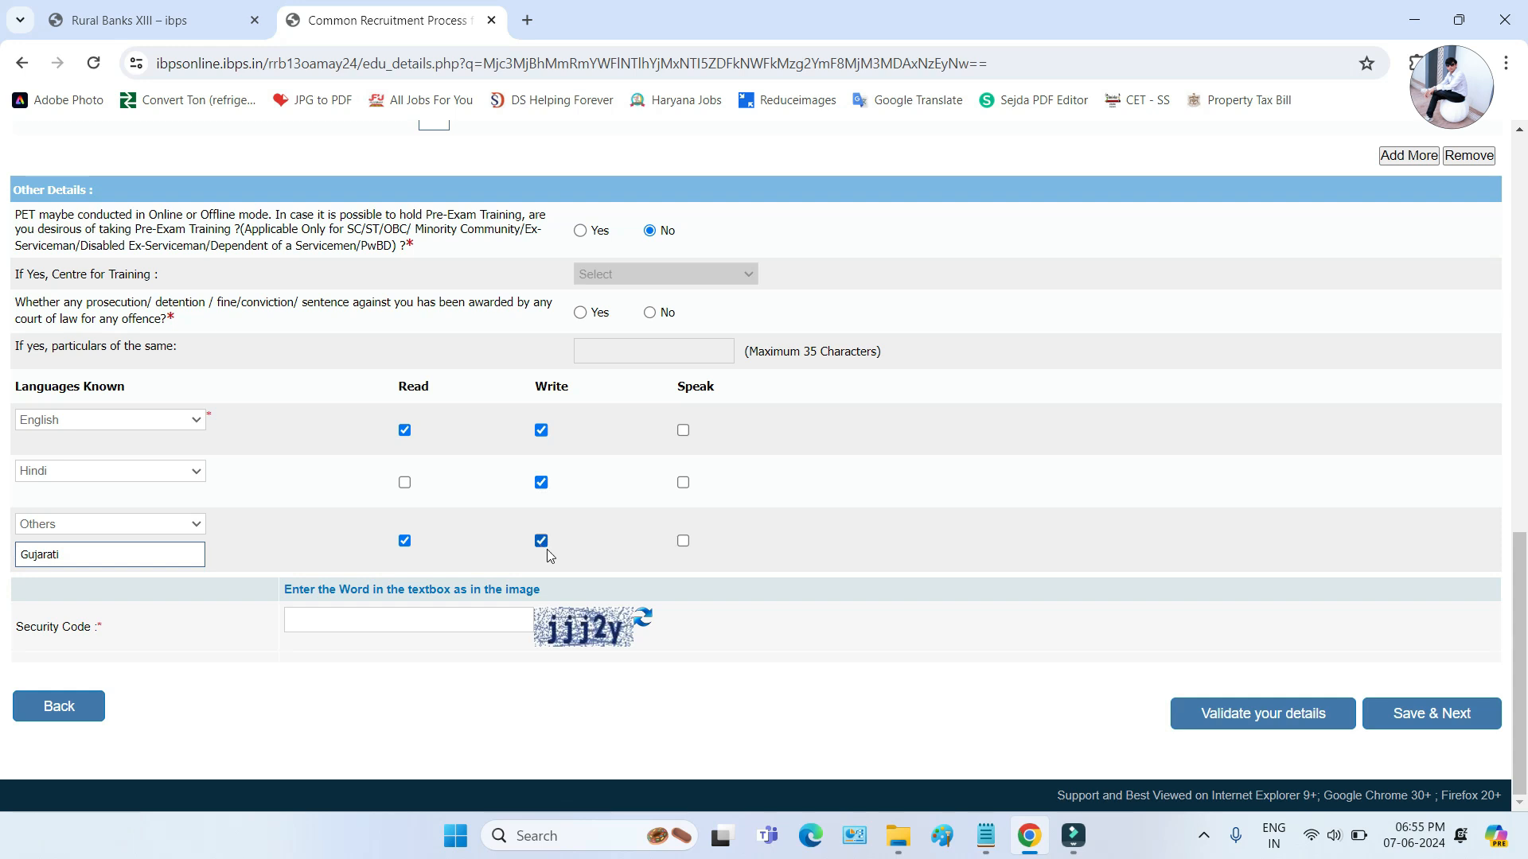
left_click(404, 483)
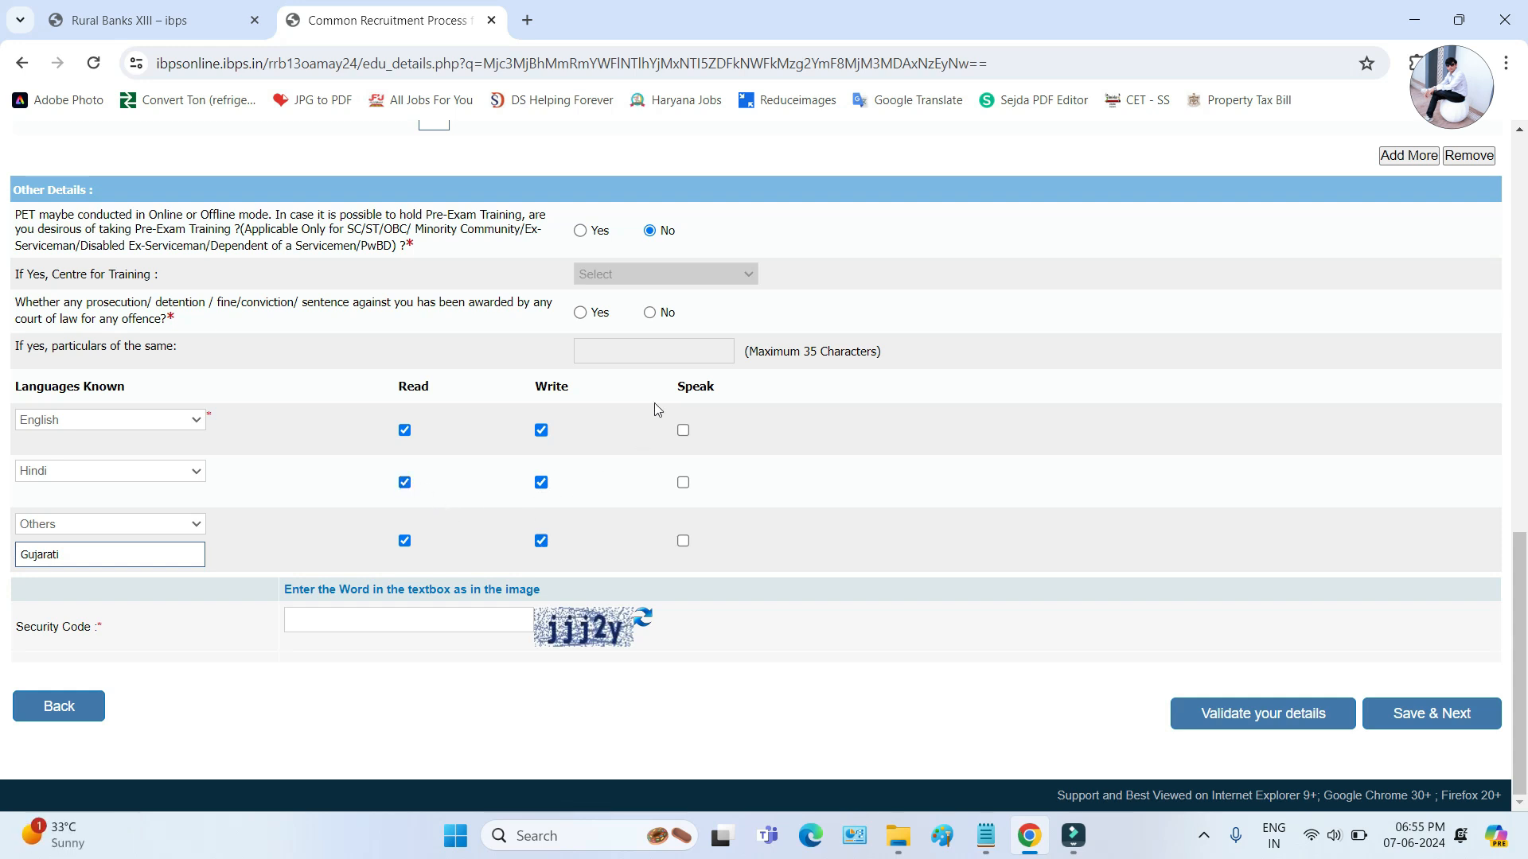
left_click(682, 431)
left_click(682, 483)
left_click(685, 543)
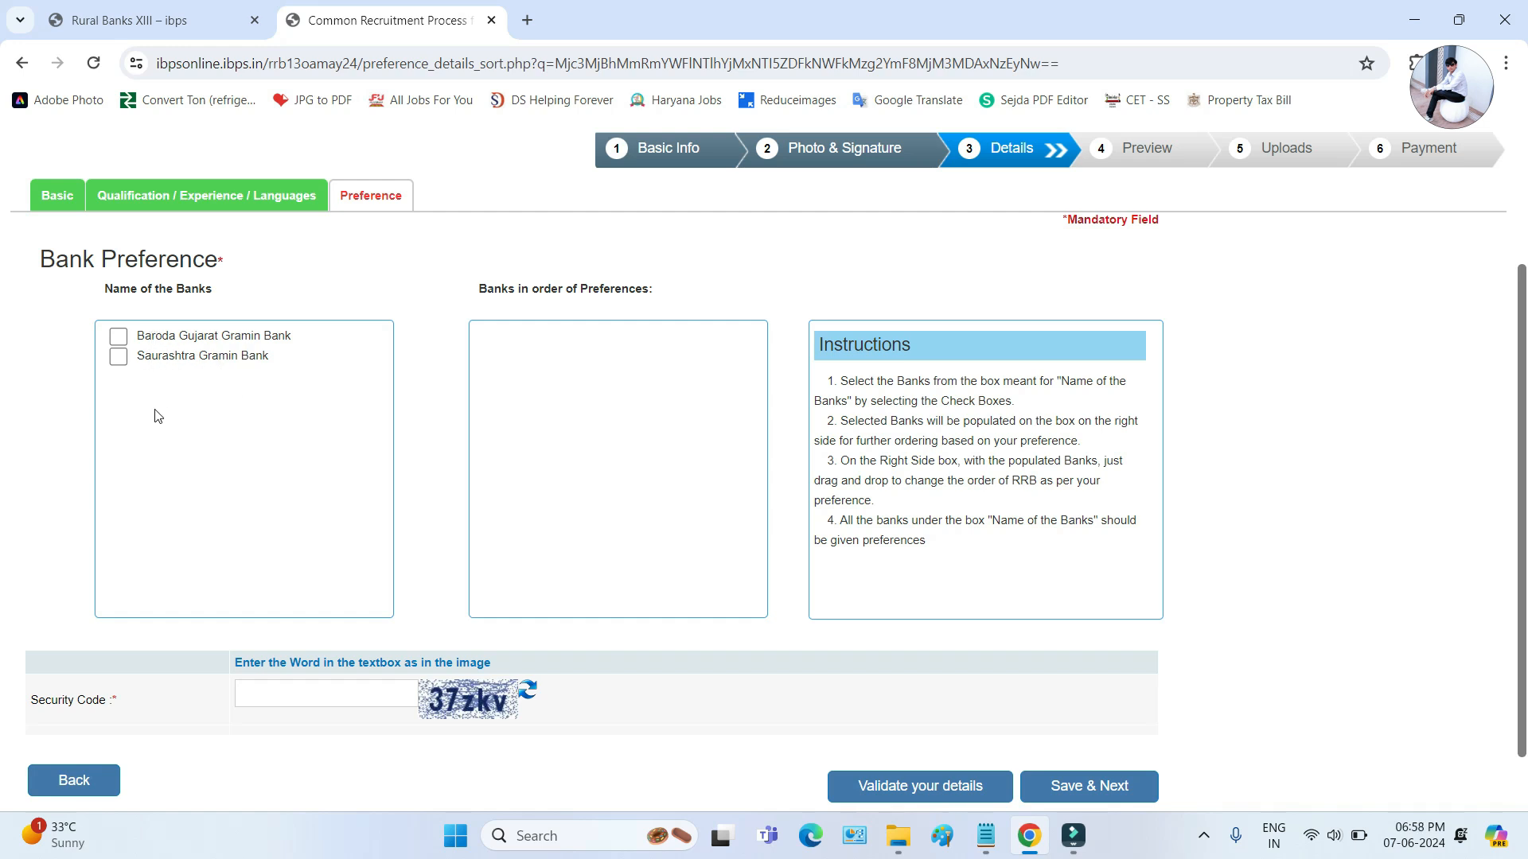
- Select Saurashtra Gramin Bank as first preference and Baroda Gujarat Gramin Bank as second, fill in the security code and save the bank preferences
left_click(118, 358)
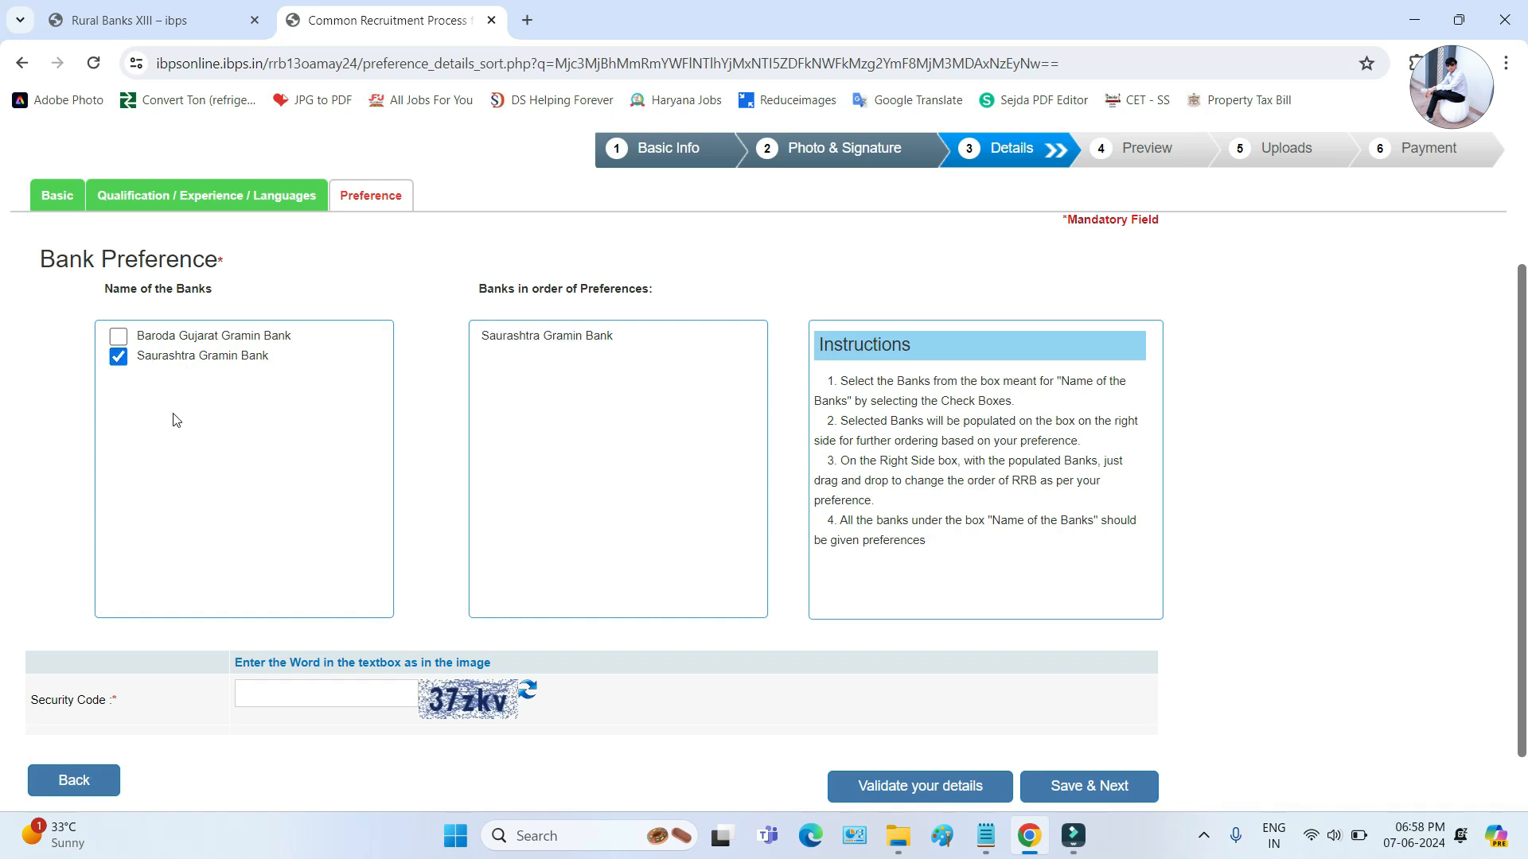
left_click_drag(485, 339, 565, 342)
left_click(120, 337)
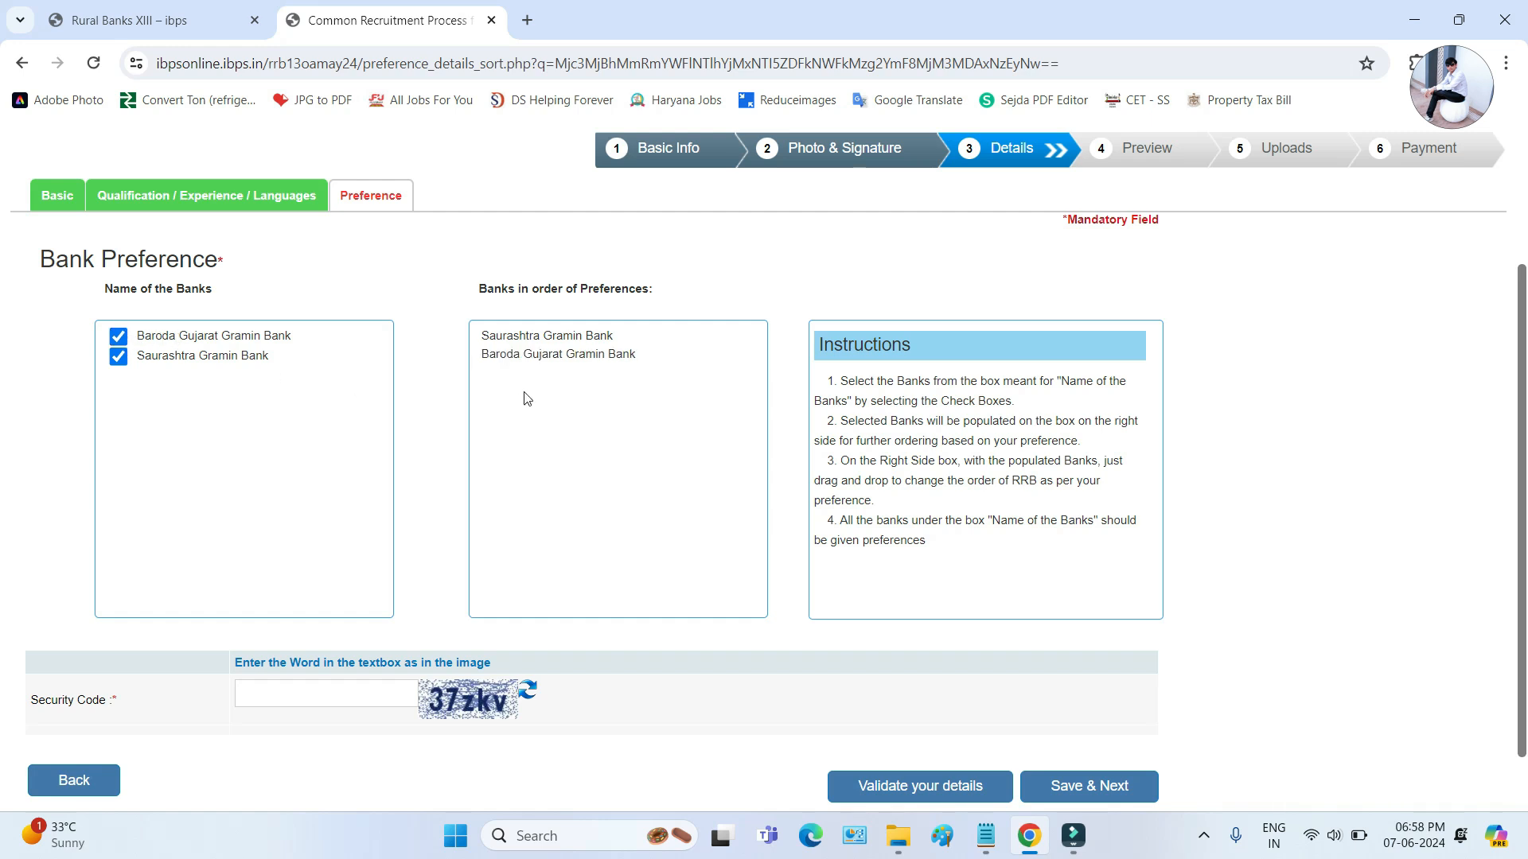
left_click_drag(494, 360, 527, 359)
left_click(242, 694)
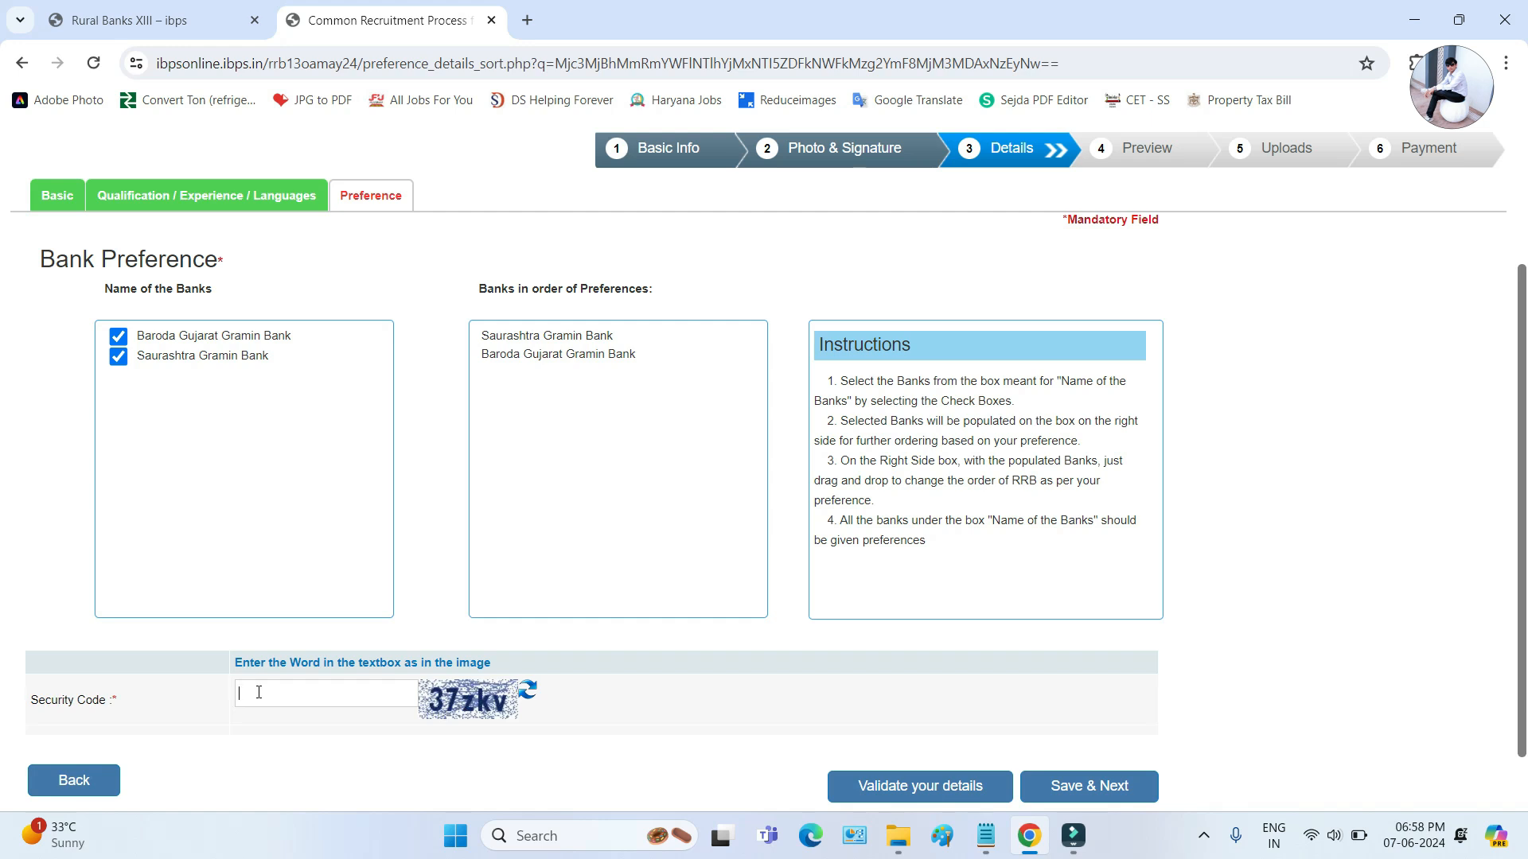
left_click(1079, 787)
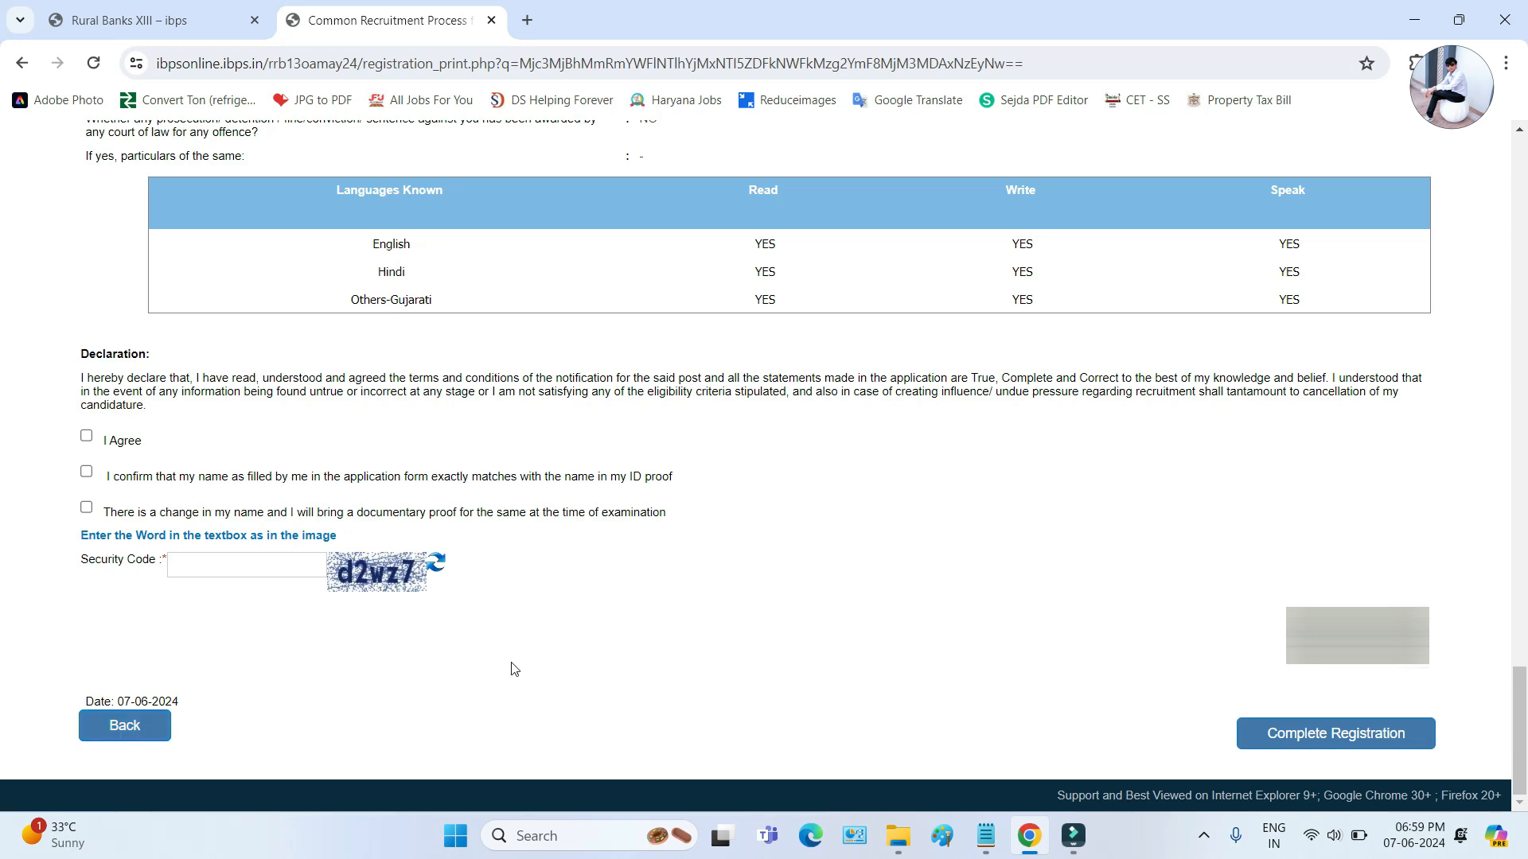
- Read the declaration, agree to it, confirm that the name matches the ID proof, and go to the security code entry
left_click_drag(89, 375, 159, 406)
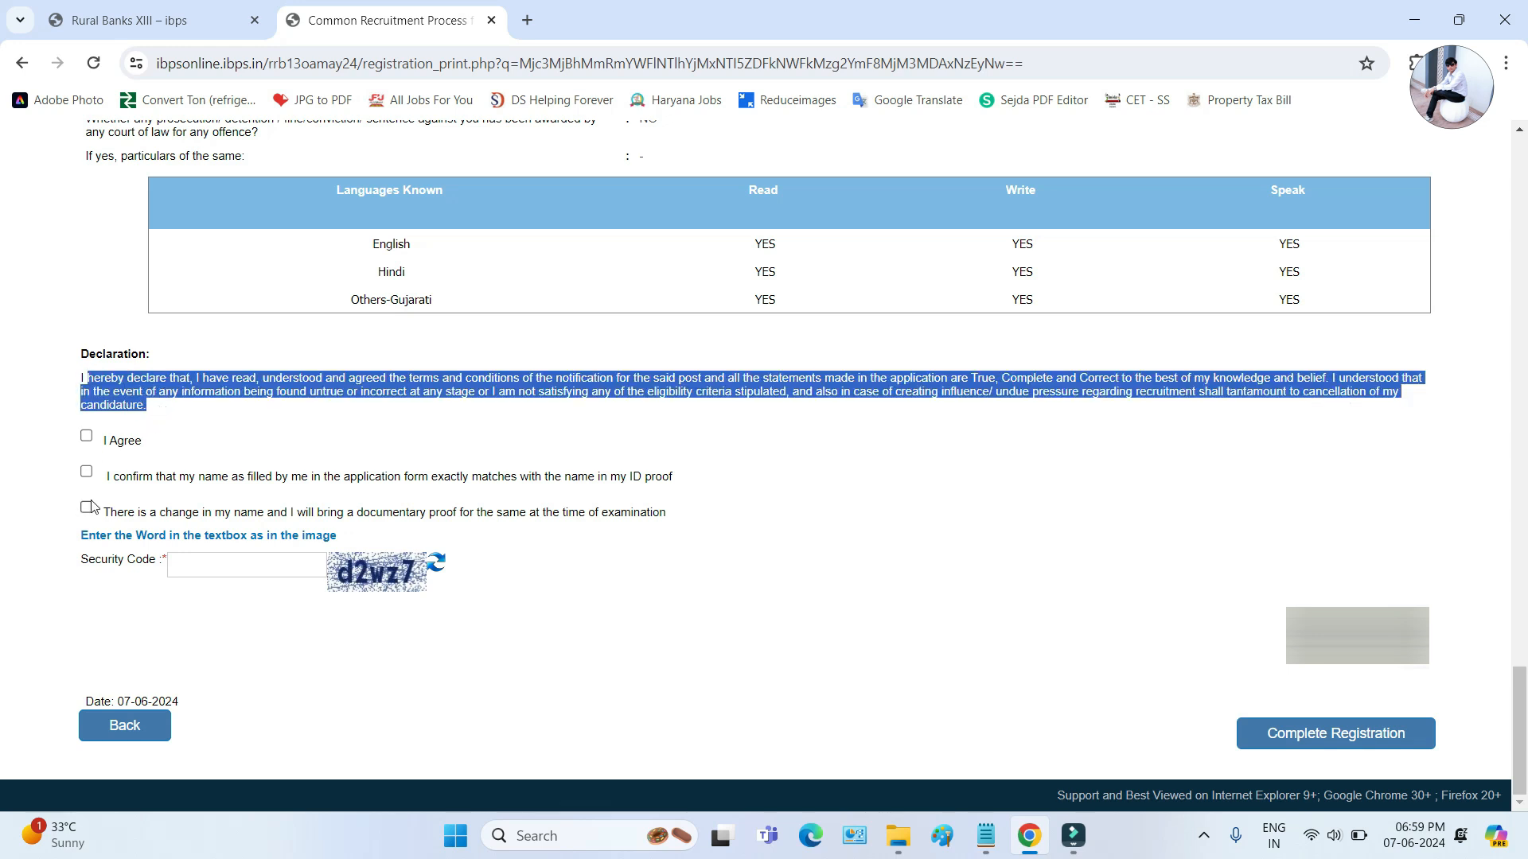
left_click(85, 438)
left_click(86, 472)
left_click(193, 565)
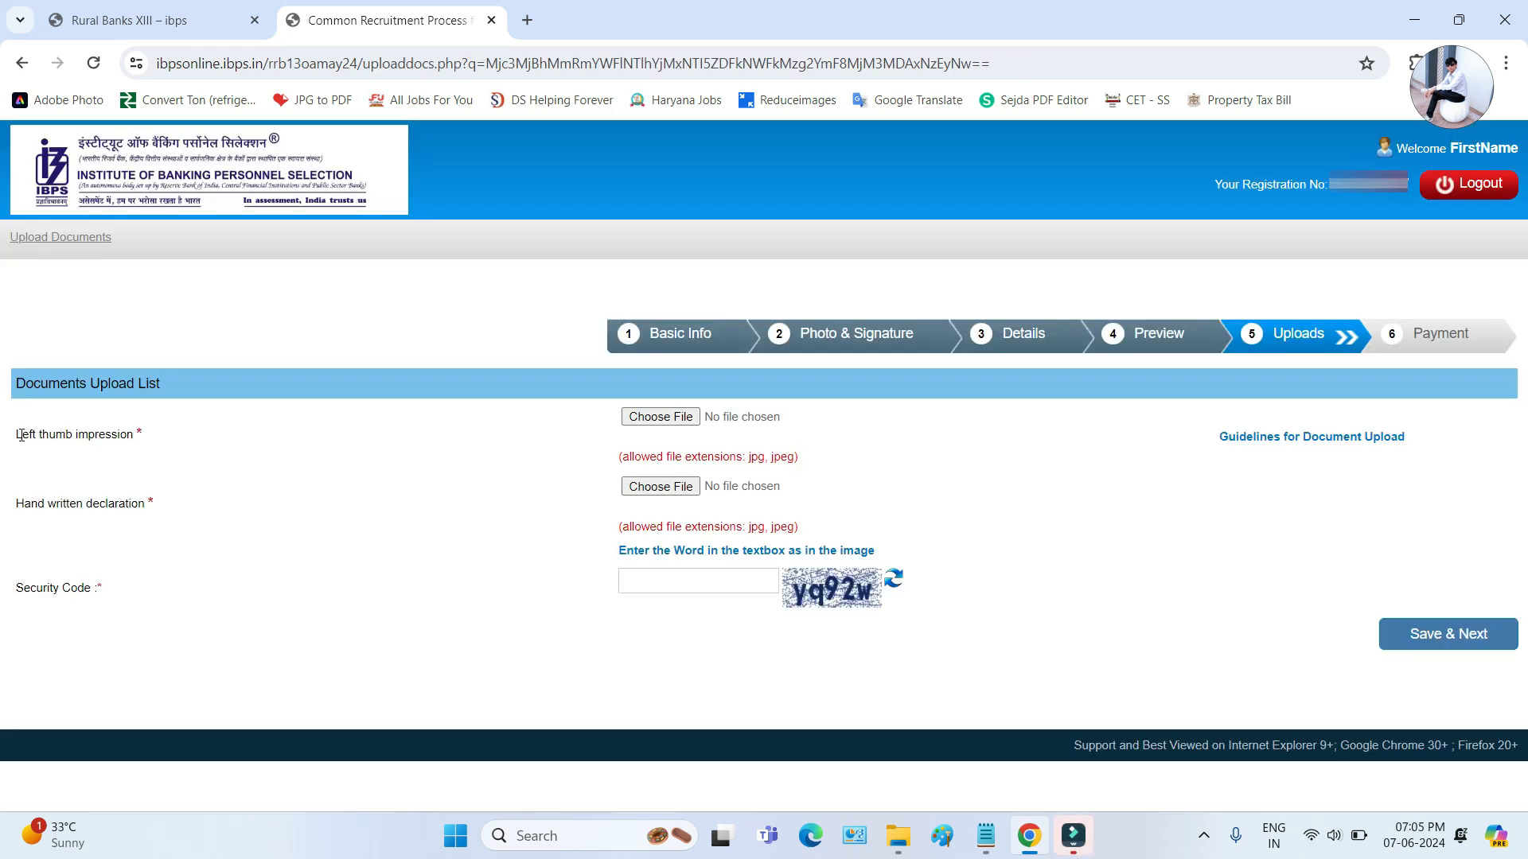
- Review the Documents Upload List requirements, including the allowed file extensions for the left thumb impression and hand written declaration
left_click_drag(31, 387, 123, 390)
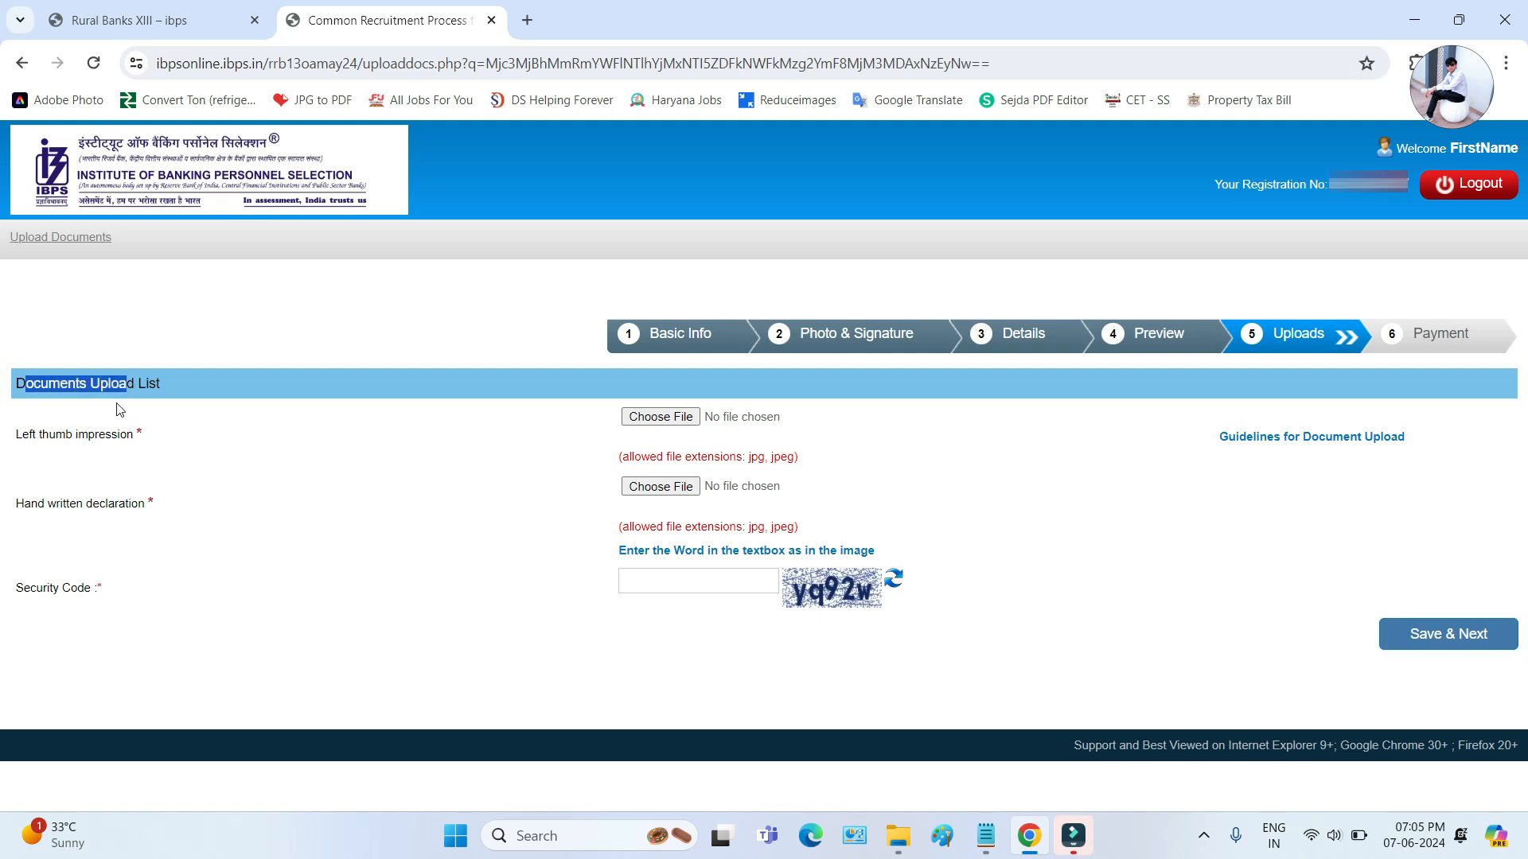
left_click_drag(22, 433, 129, 436)
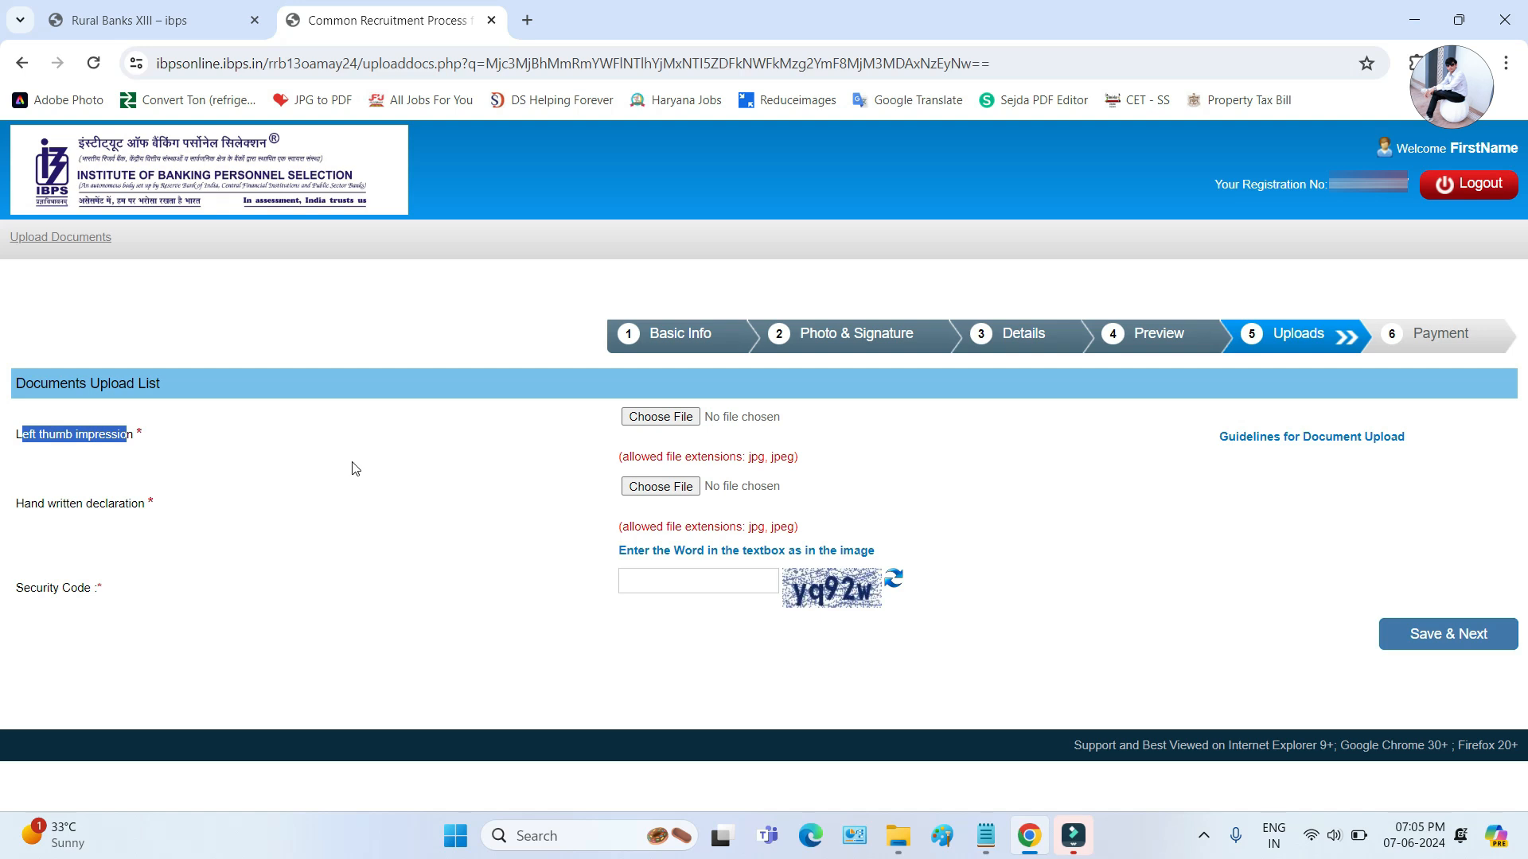
left_click_drag(745, 457, 795, 459)
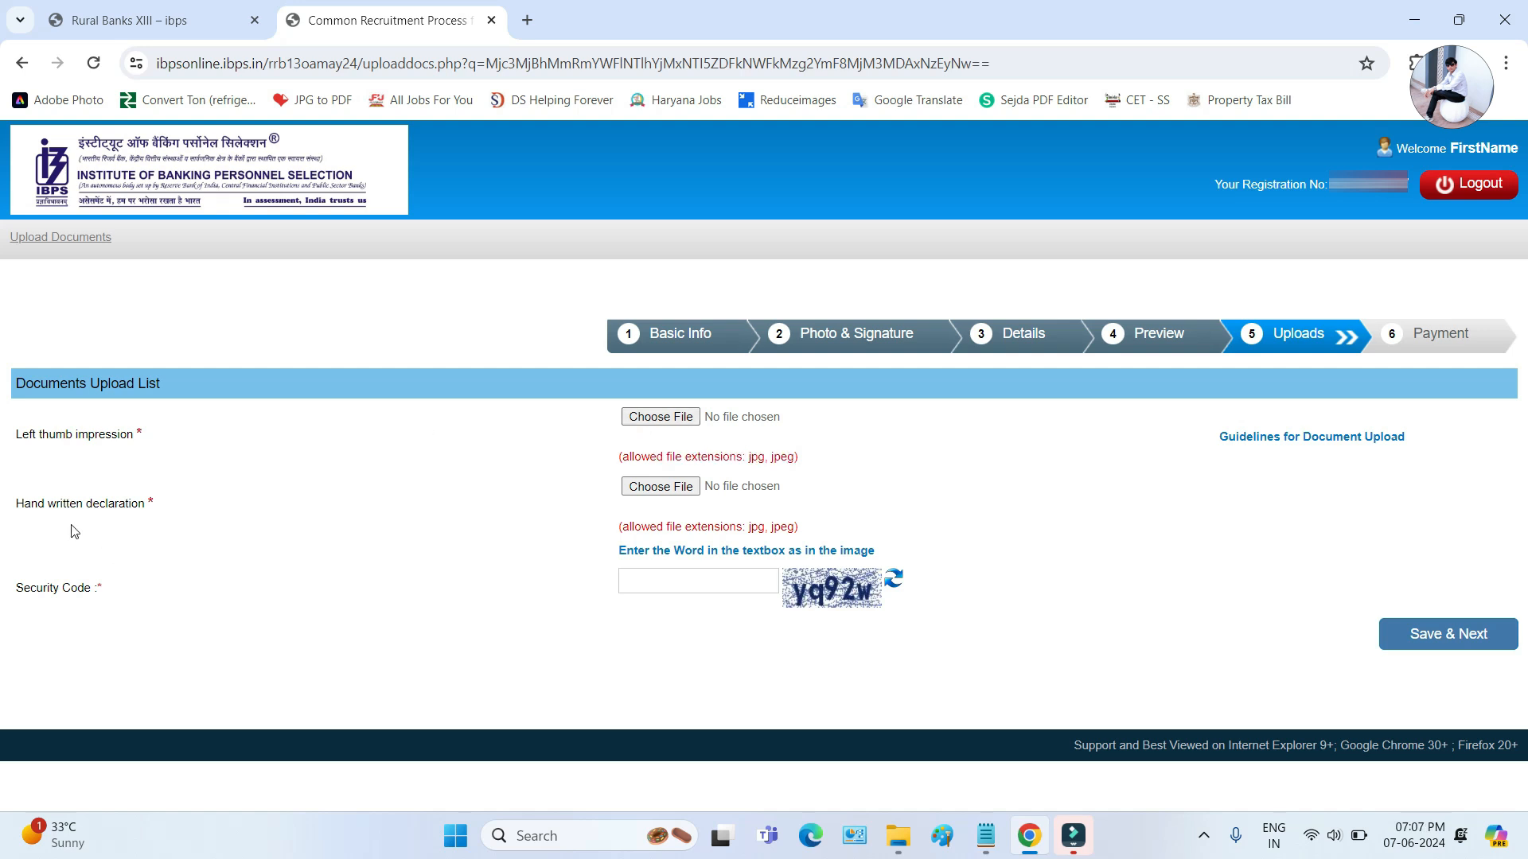
left_click_drag(17, 506, 145, 506)
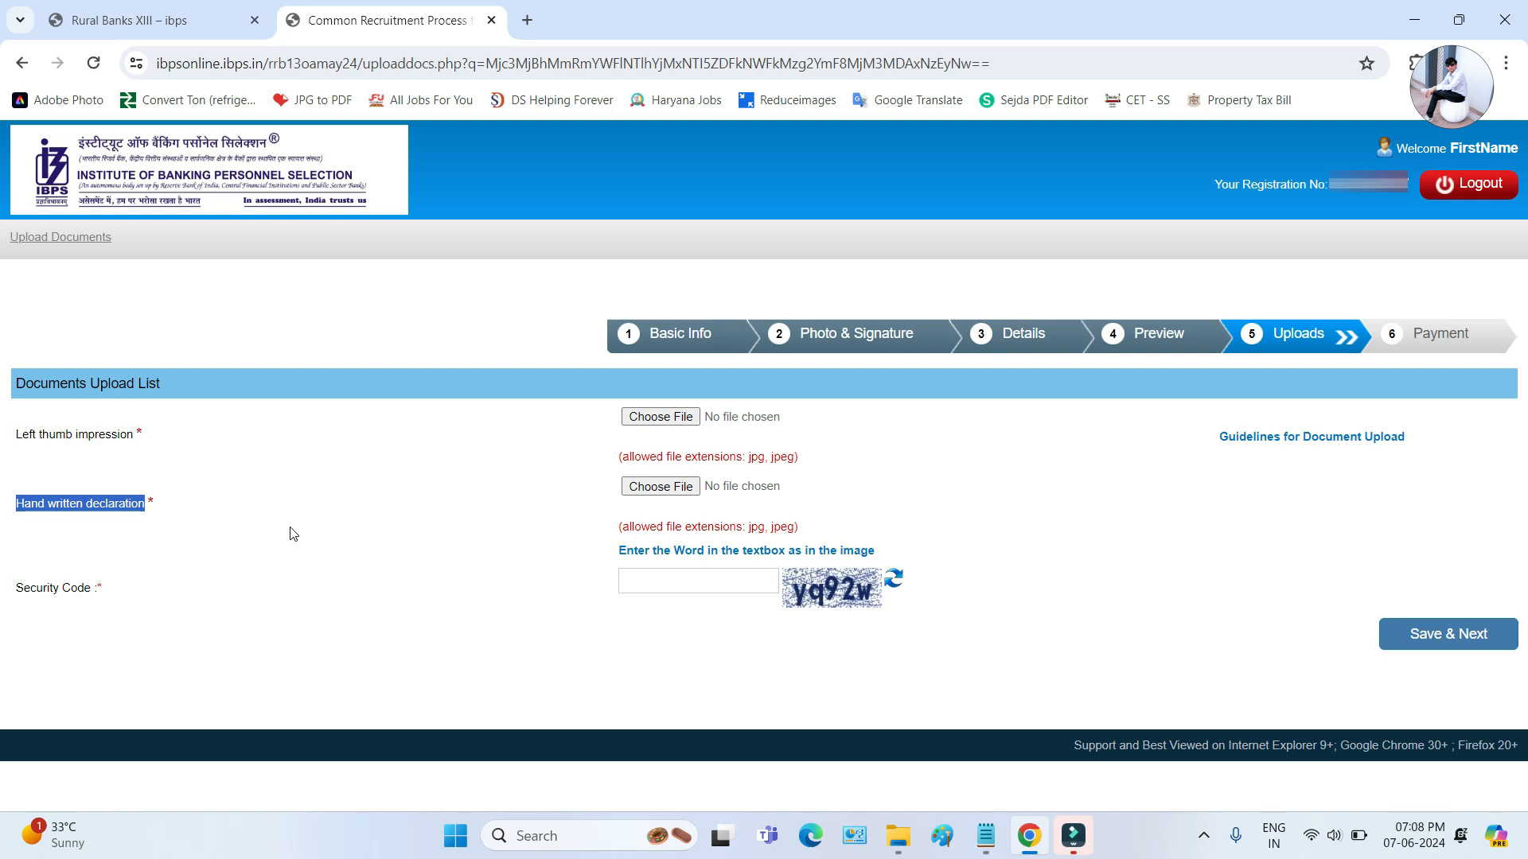
left_click_drag(750, 530, 835, 535)
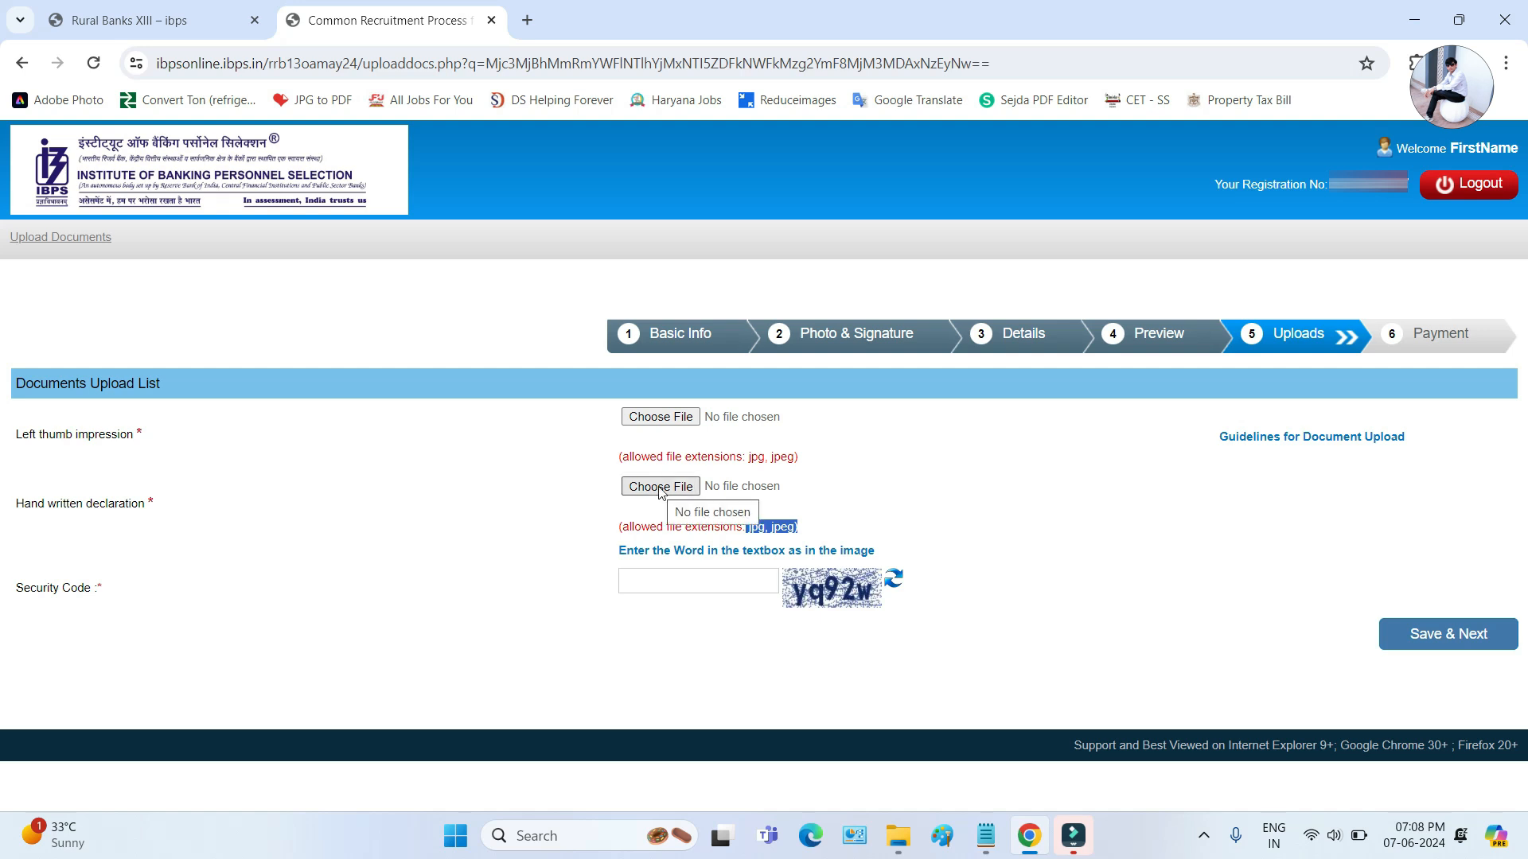
left_click(1027, 522)
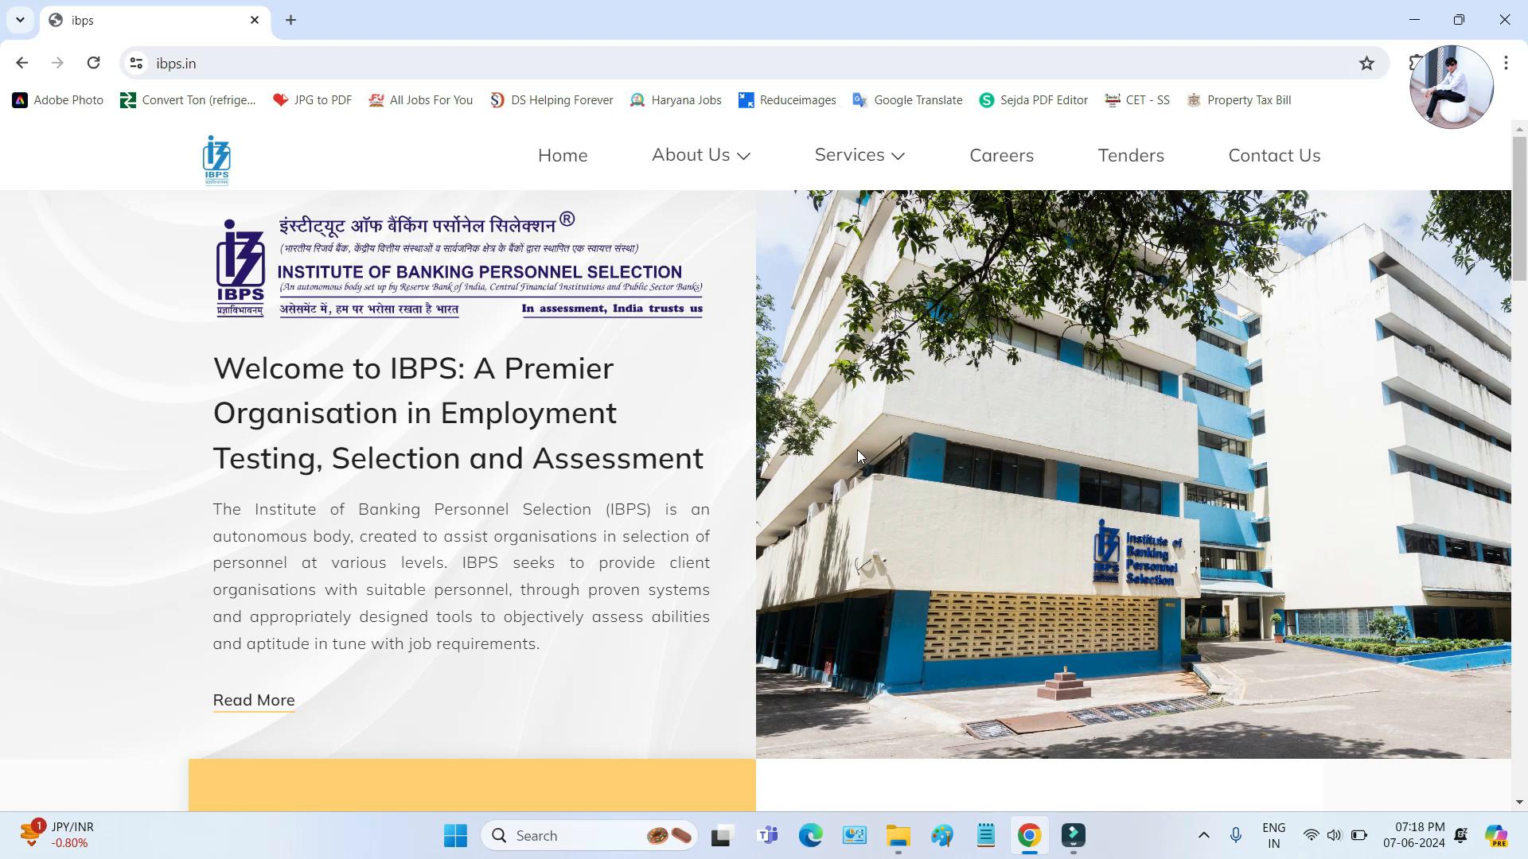
scroll(861, 438, "down", 11)
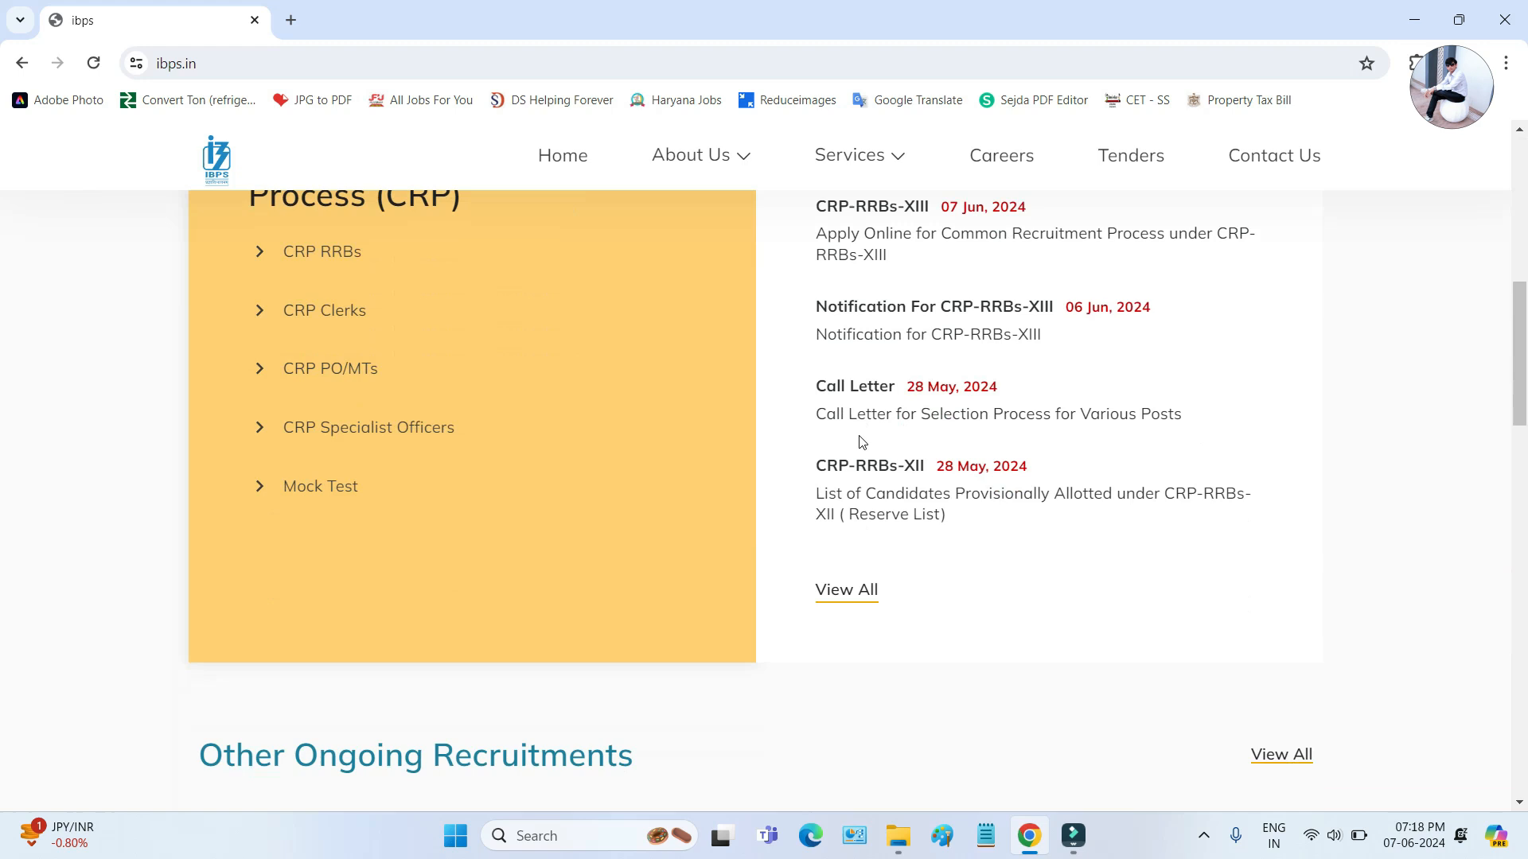
scroll(861, 444, "down", 5)
scroll(904, 576, "up", 11)
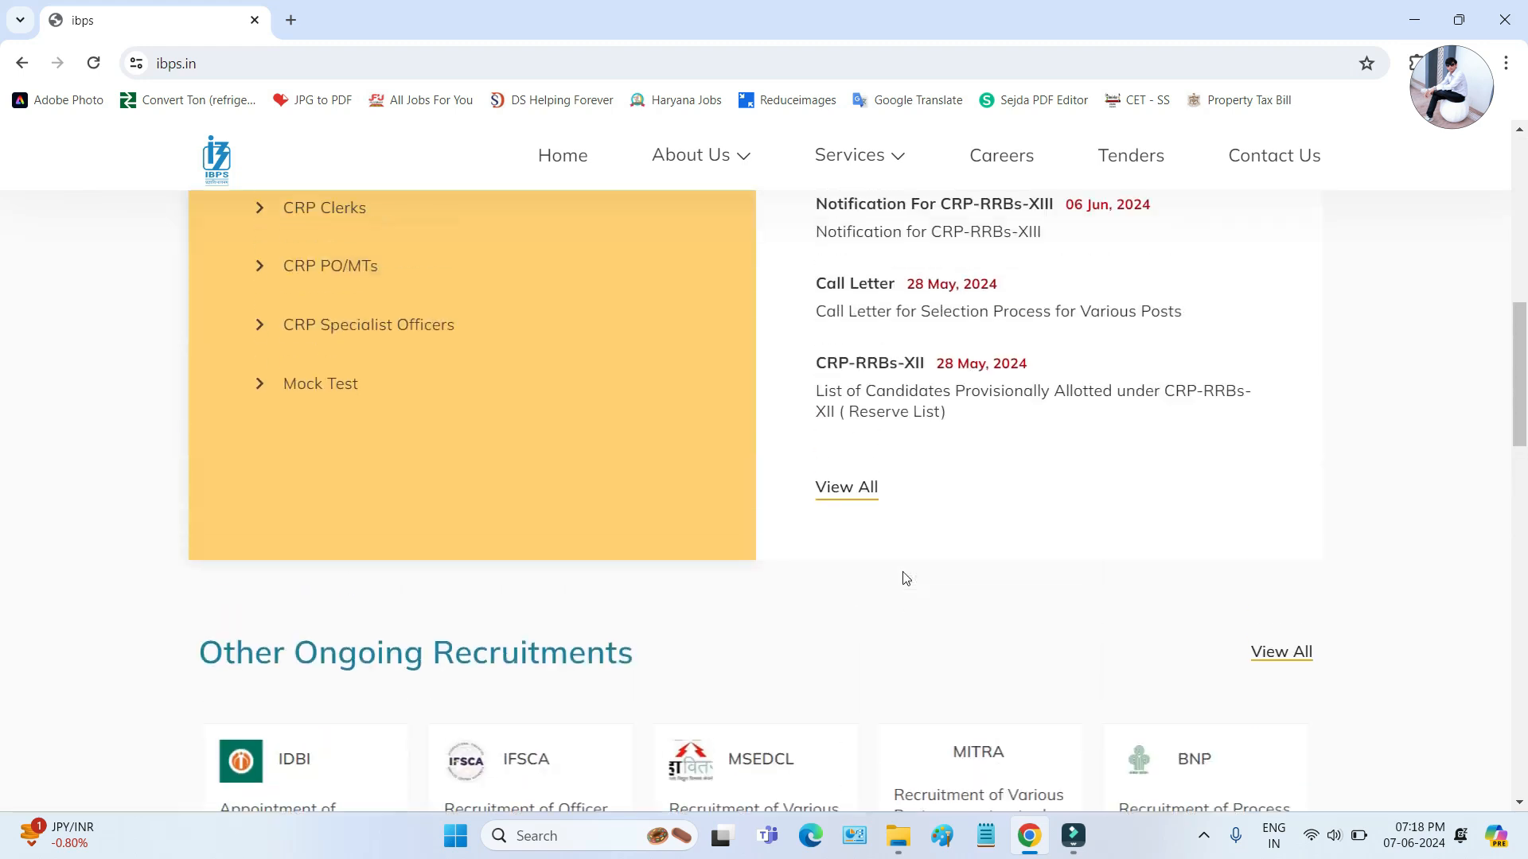
scroll(903, 576, "up", 5)
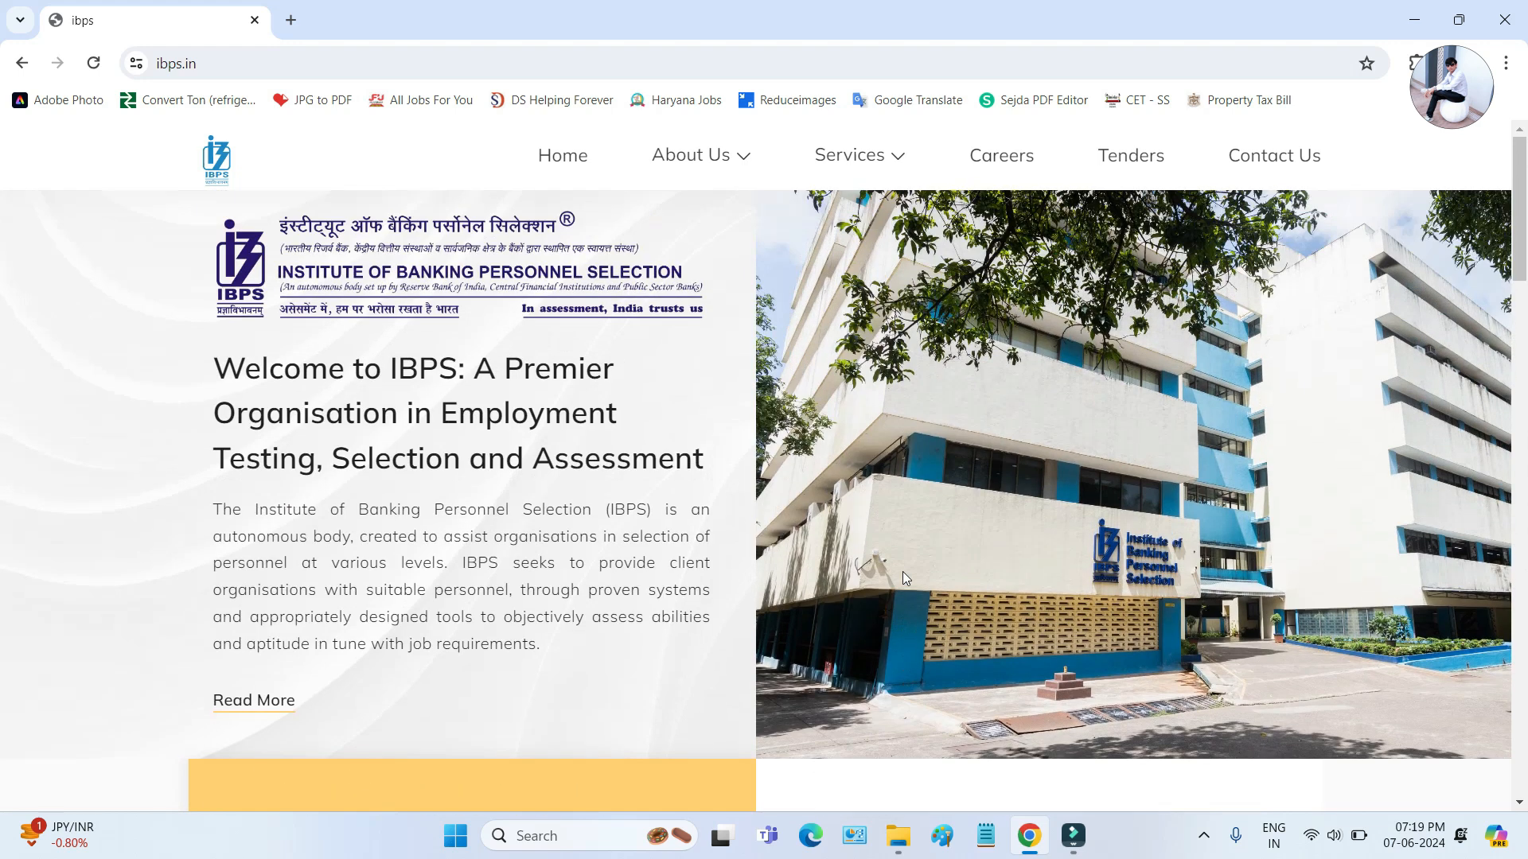